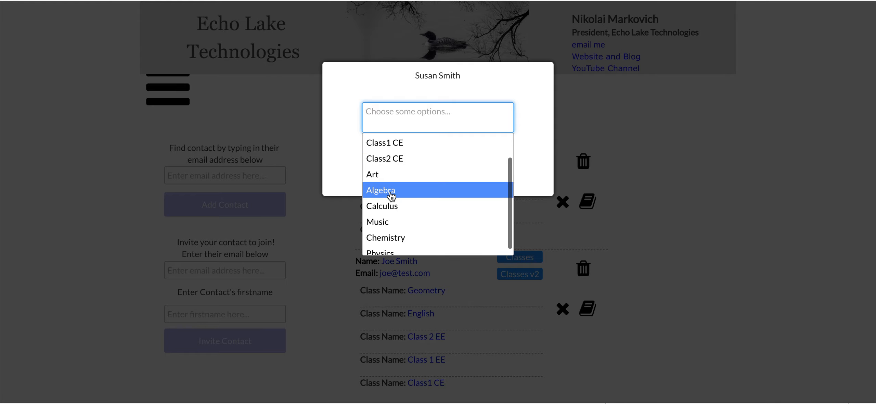
Step: On the live page, add Algebra to the first contact's classes and remove the Geometry chip
{"action": "left_click", "coordinate": [399, 160]}
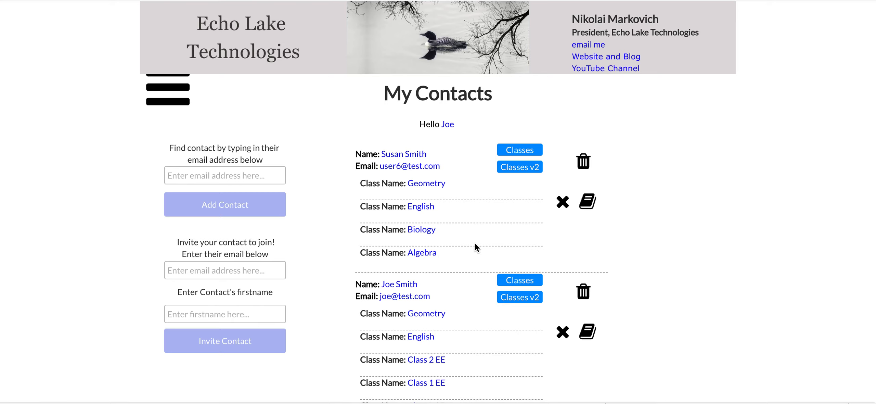
{"action": "left_click", "coordinate": [563, 207]}
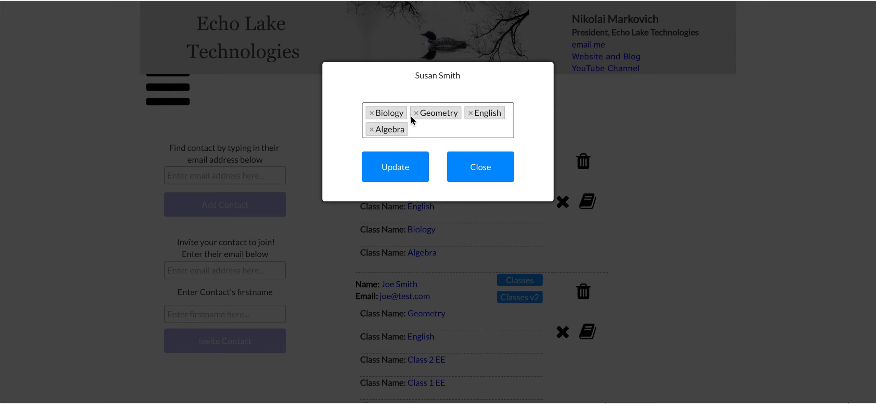
{"action": "left_click", "coordinate": [416, 113]}
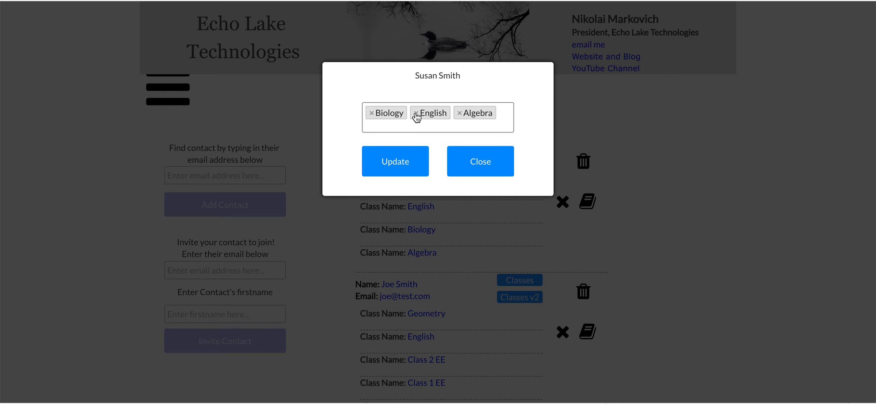
{"action": "left_click", "coordinate": [394, 162]}
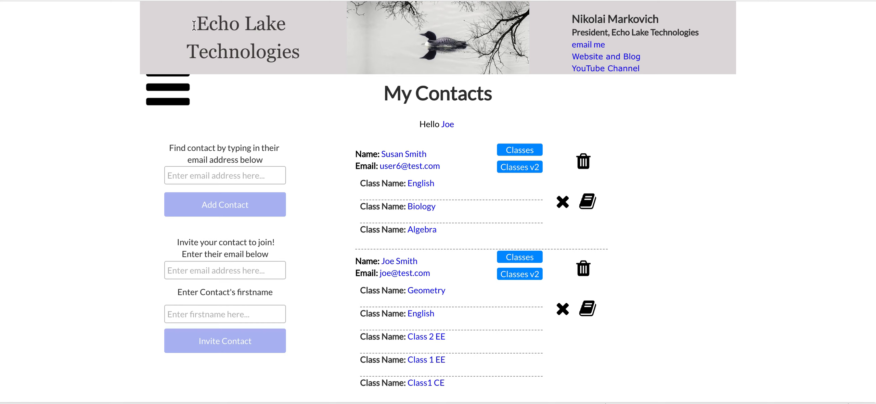
{"action": "left_click", "coordinate": [171, 1]}
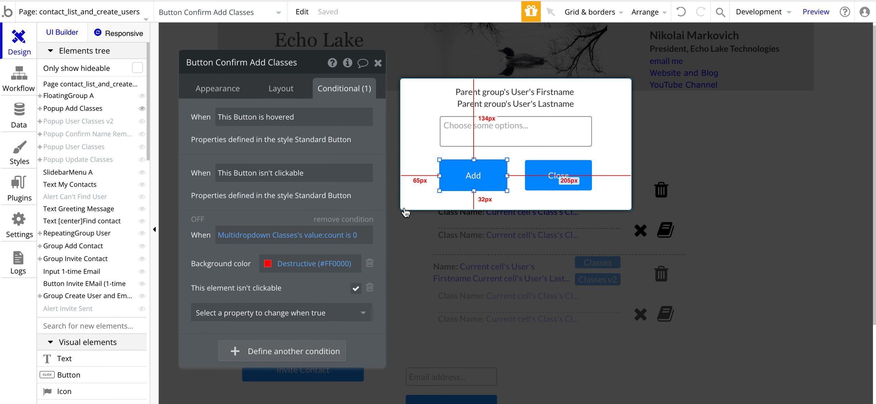
Step: Close the Add Classes popup and select RepeatingGroup User
{"action": "left_click", "coordinate": [401, 167]}
{"action": "left_click", "coordinate": [496, 284]}
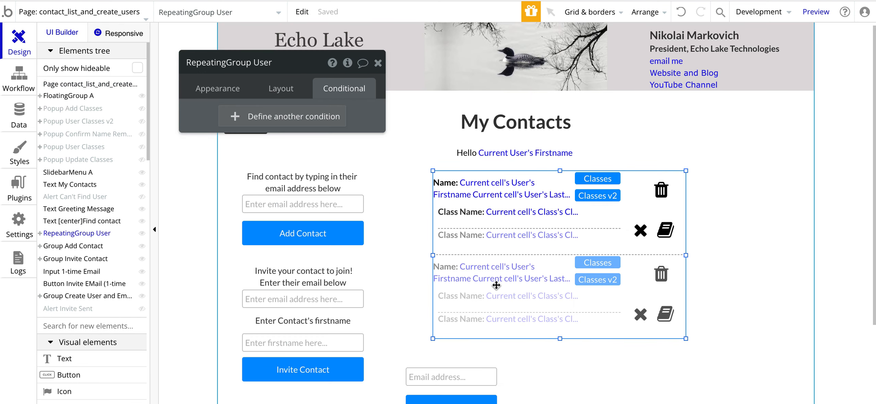
{"action": "scroll", "coordinate": [496, 285], "scroll_direction": "down", "scroll_amount": 1}
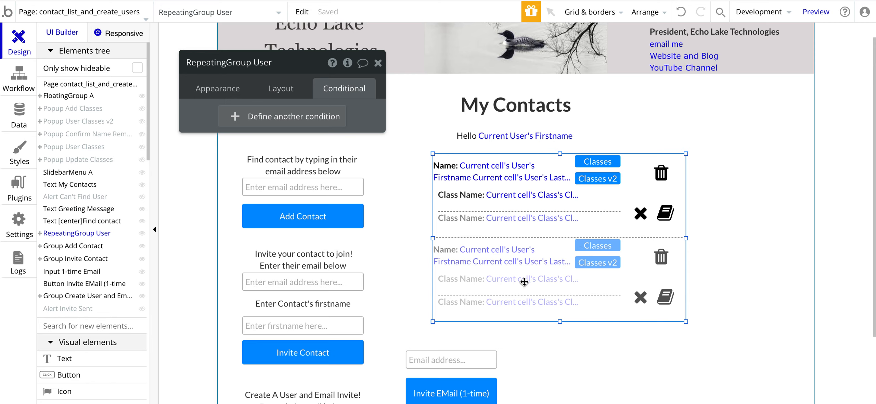
Step: Expand RepeatingGroup User in the Elements tree and view its Appearance settings
{"action": "left_click", "coordinate": [613, 222]}
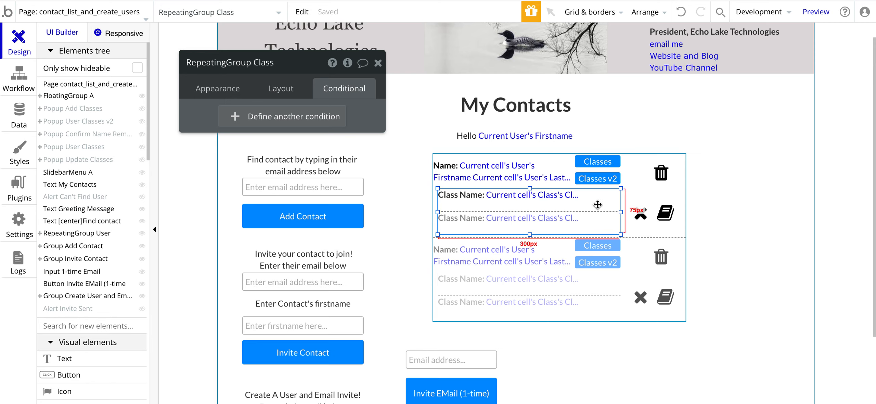
{"action": "left_click", "coordinate": [634, 180]}
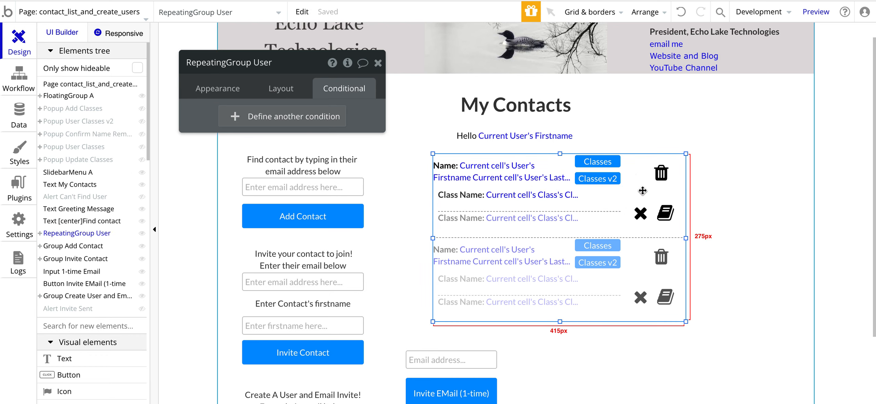
{"action": "left_click", "coordinate": [39, 233]}
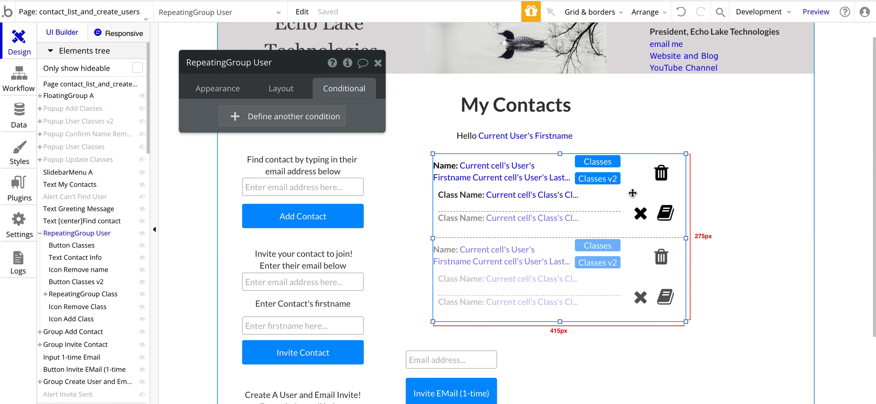
{"action": "left_click", "coordinate": [209, 88]}
{"action": "left_click_drag", "start_coordinate": [208, 89], "coordinate": [782, 83]}
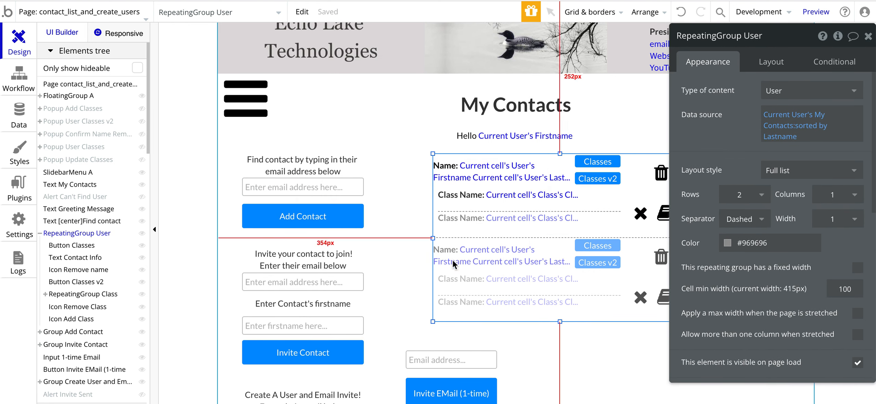
Step: Inspect RepeatingGroup Class, whose source is Current cell's User's Classes sorted by Class Name
{"action": "left_click", "coordinate": [486, 220]}
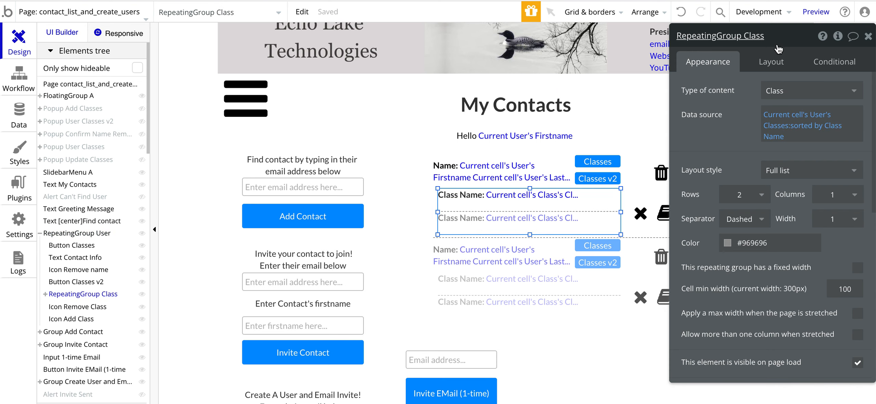
{"action": "left_click_drag", "start_coordinate": [730, 106], "coordinate": [677, 106]}
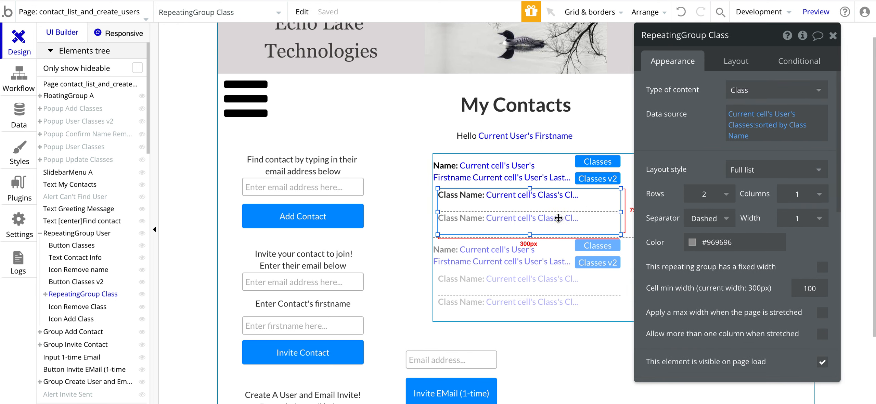
{"action": "left_click", "coordinate": [624, 175]}
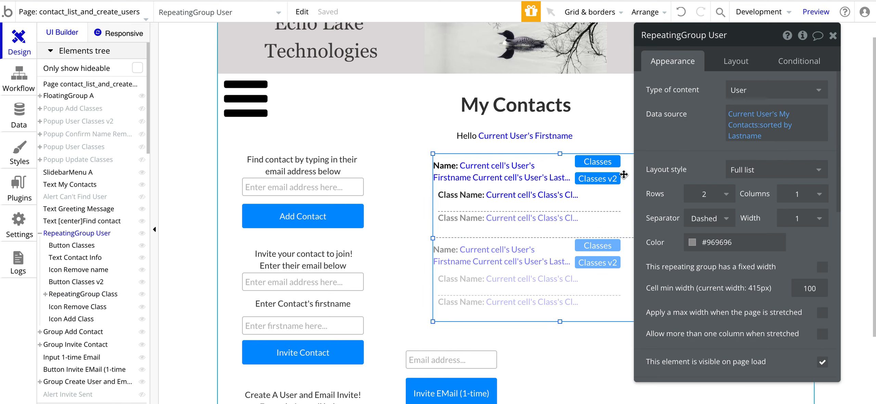
{"action": "left_click", "coordinate": [599, 219]}
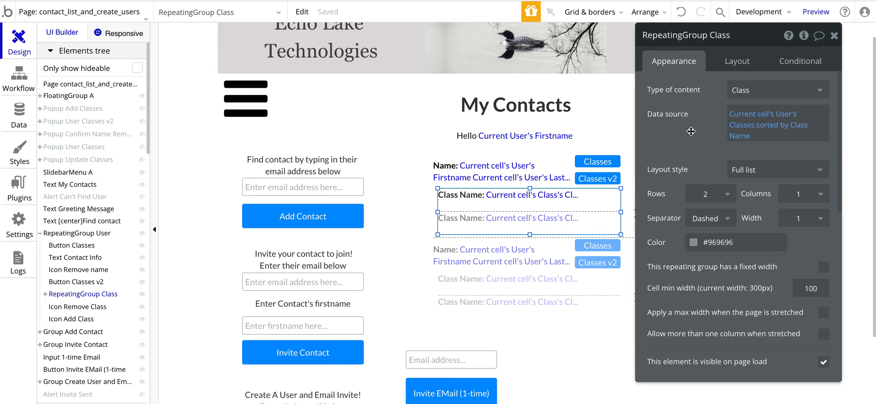
{"action": "left_click_drag", "start_coordinate": [691, 131], "coordinate": [711, 131]}
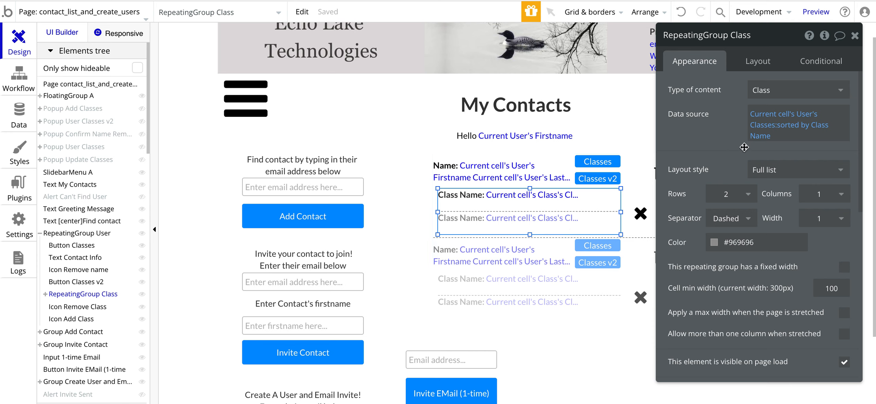
{"action": "mouse_move", "coordinate": [794, 122]}
{"action": "left_click", "coordinate": [21, 116]}
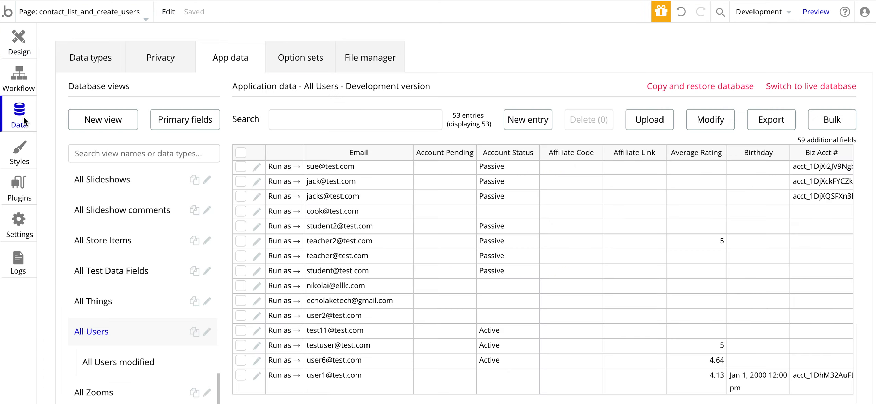
{"action": "left_click", "coordinate": [87, 71]}
{"action": "scroll", "coordinate": [125, 270], "scroll_direction": "down", "scroll_amount": 10}
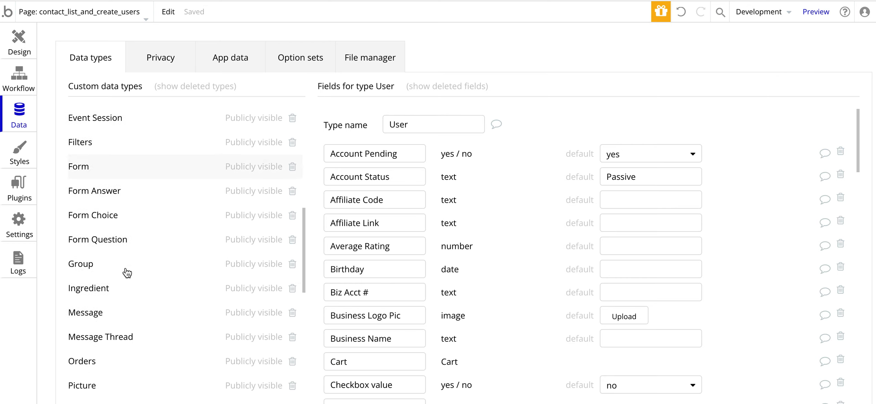
{"action": "scroll", "coordinate": [127, 273], "scroll_direction": "down", "scroll_amount": 5}
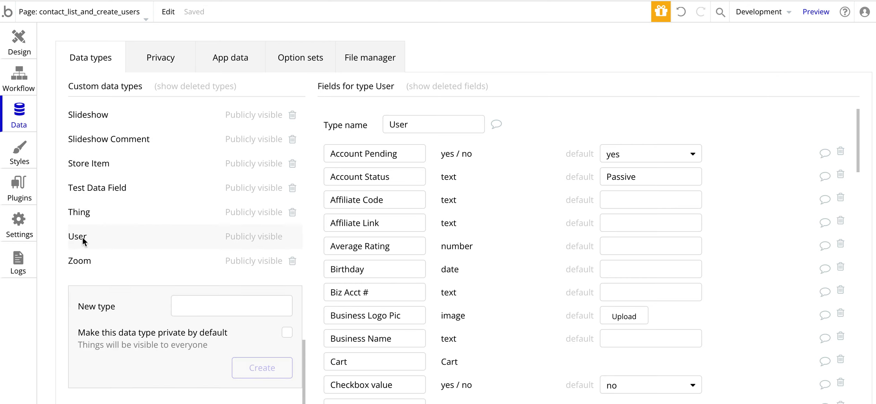
{"action": "scroll", "coordinate": [387, 252], "scroll_direction": "down", "scroll_amount": 5}
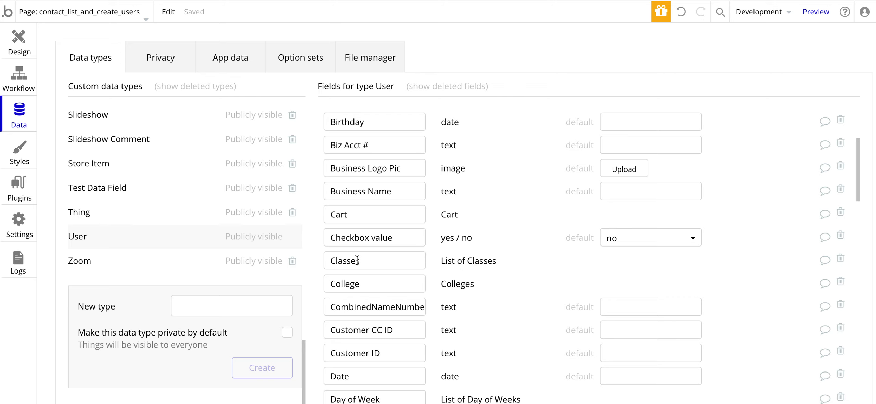
{"action": "scroll", "coordinate": [351, 261], "scroll_direction": "down", "scroll_amount": 10}
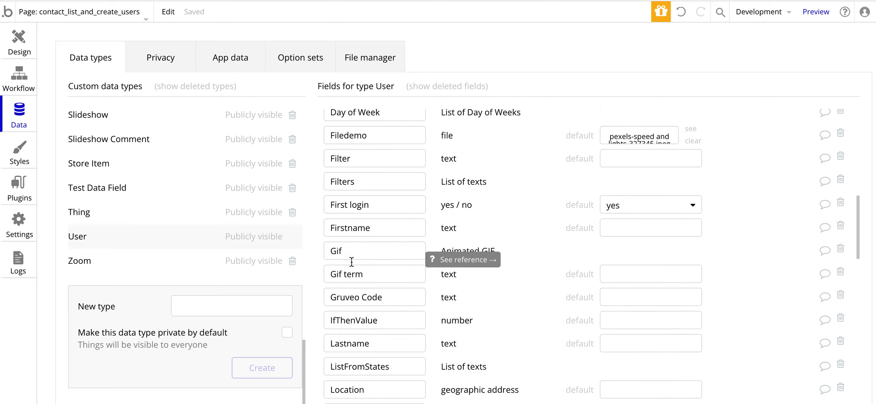
{"action": "scroll", "coordinate": [351, 262], "scroll_direction": "down", "scroll_amount": 8}
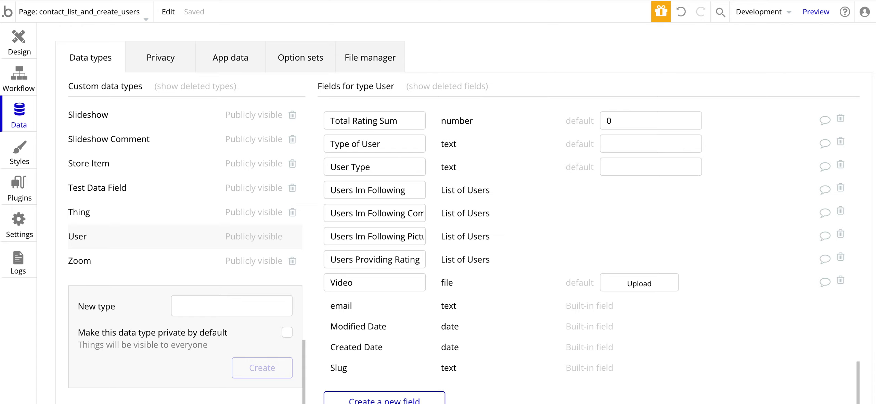
{"action": "left_click", "coordinate": [368, 397]}
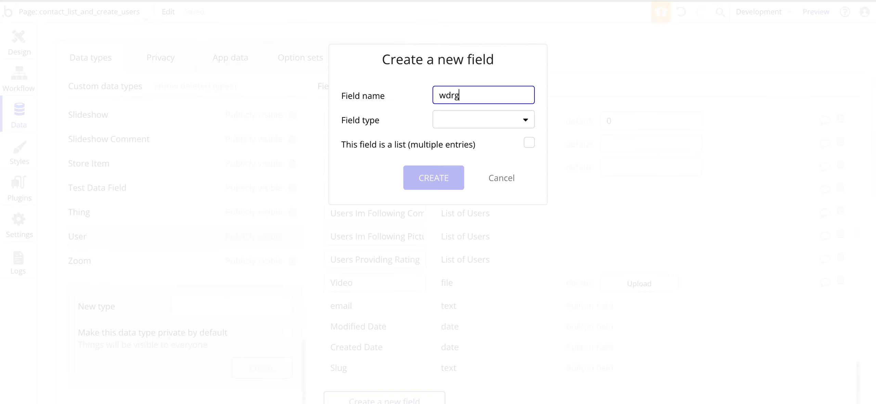
{"action": "left_click", "coordinate": [454, 119]}
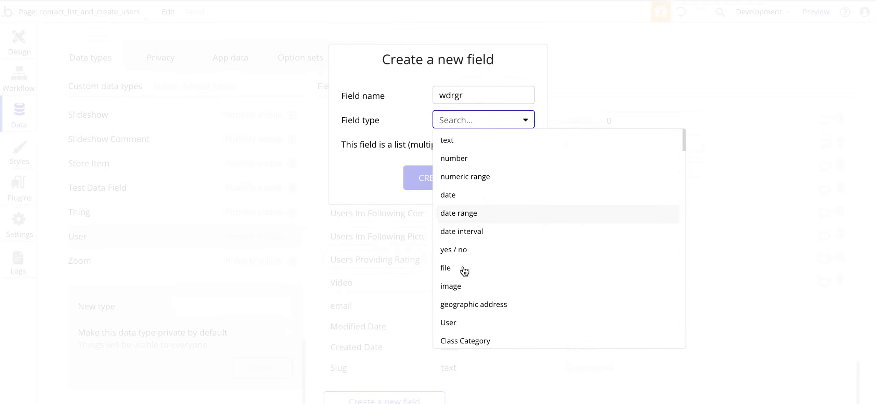
{"action": "scroll", "coordinate": [463, 270], "scroll_direction": "down", "scroll_amount": 2}
{"action": "scroll", "coordinate": [457, 324], "scroll_direction": "down", "scroll_amount": 3}
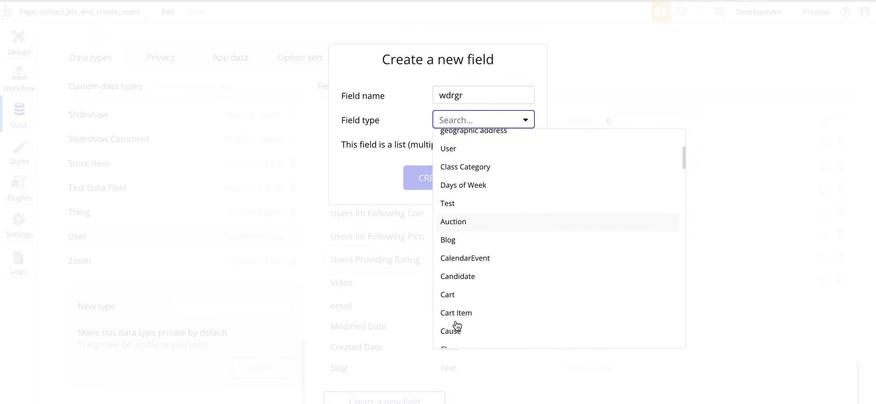
{"action": "scroll", "coordinate": [457, 323], "scroll_direction": "down", "scroll_amount": 2}
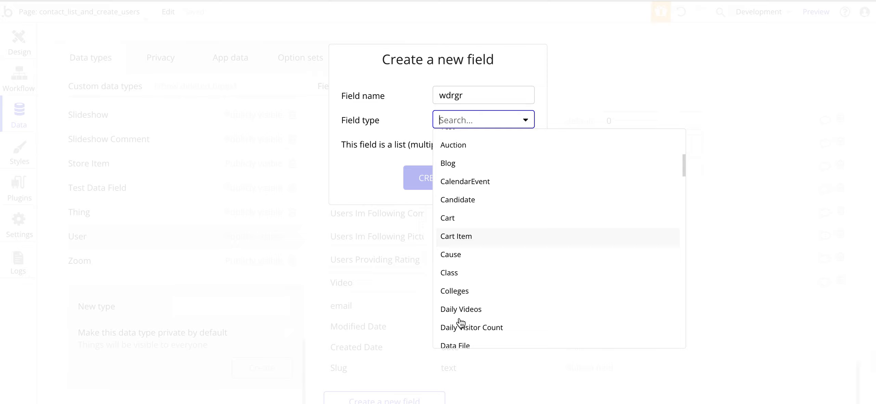
{"action": "left_click", "coordinate": [461, 275]}
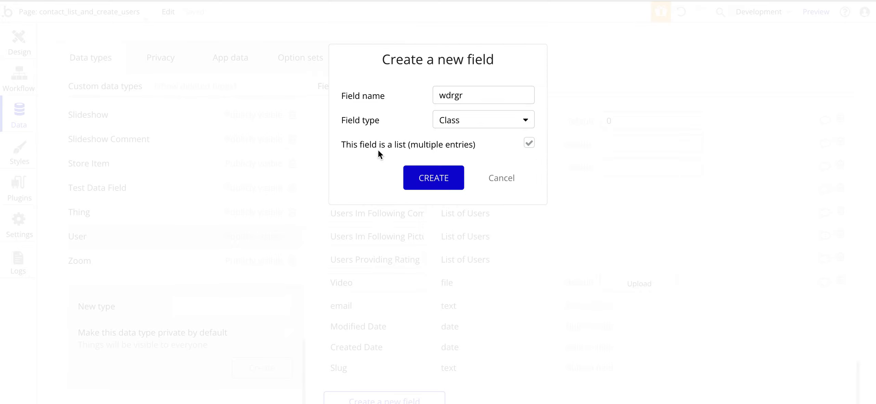
{"action": "left_click", "coordinate": [505, 185]}
{"action": "scroll", "coordinate": [403, 153], "scroll_direction": "up", "scroll_amount": 10}
{"action": "scroll", "coordinate": [402, 153], "scroll_direction": "up", "scroll_amount": 12}
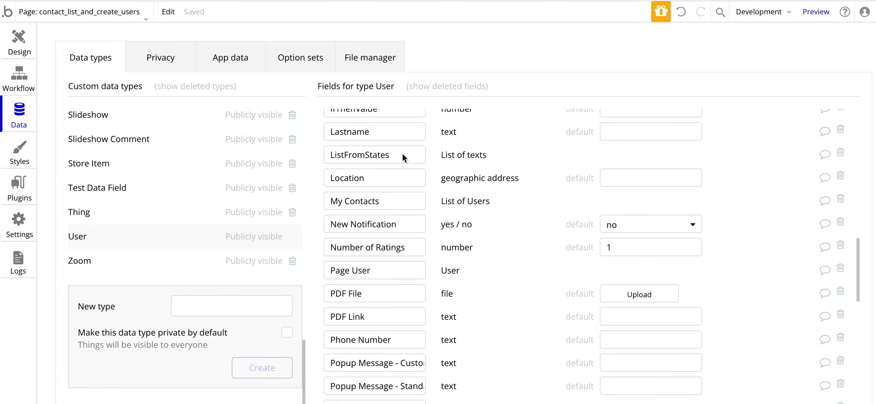
{"action": "left_click", "coordinate": [14, 44]}
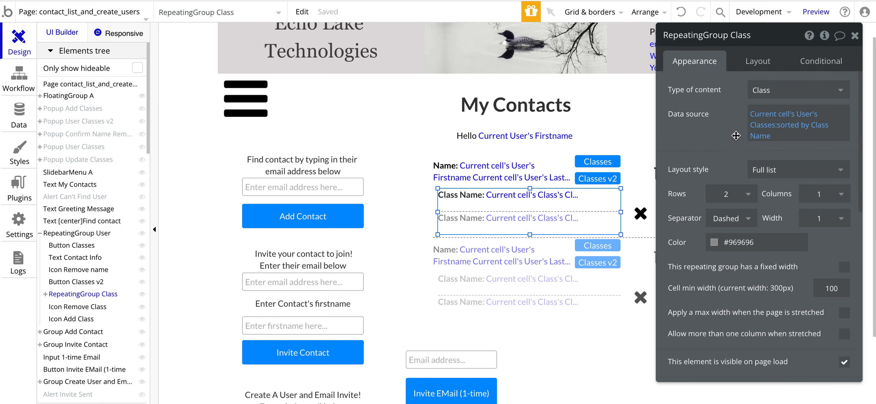
Step: Copy RepeatingGroup User with its workflows
{"action": "left_click_drag", "start_coordinate": [718, 122], "coordinate": [694, 122]}
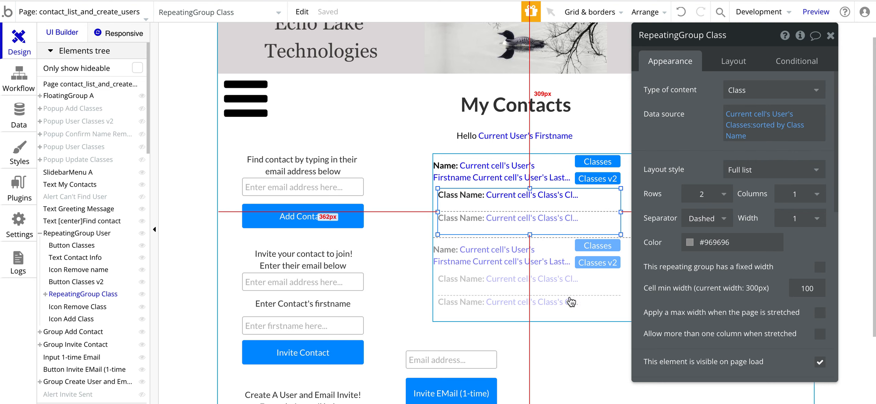
{"action": "right_click", "coordinate": [561, 321]}
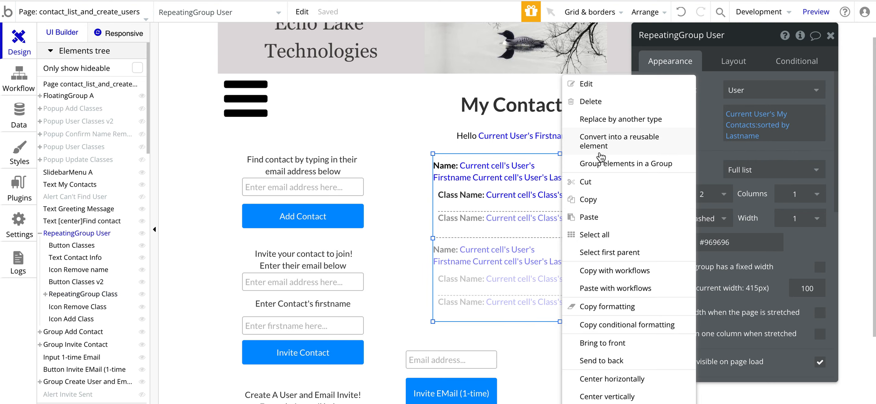
{"action": "left_click", "coordinate": [595, 274]}
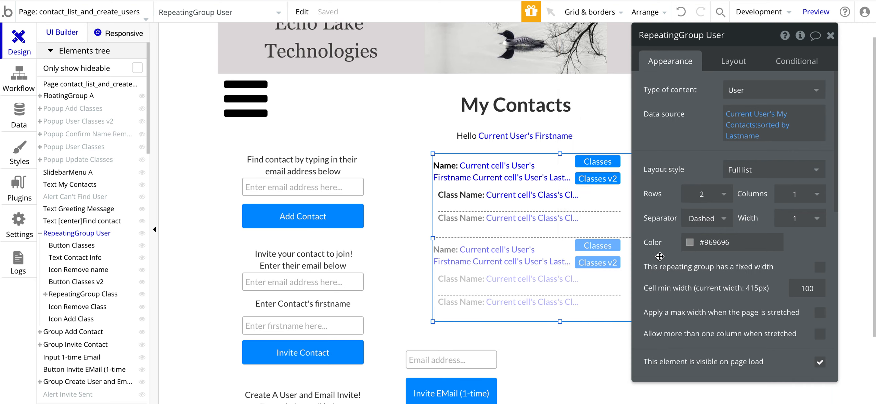
Step: Paste the repeating group onto the page with its workflows
{"action": "left_click_drag", "start_coordinate": [659, 256], "coordinate": [724, 210]}
{"action": "right_click", "coordinate": [579, 360]}
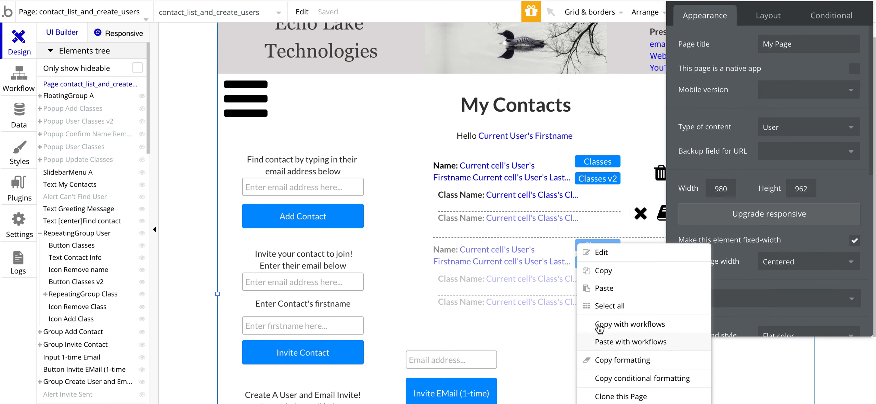
{"action": "left_click", "coordinate": [607, 342]}
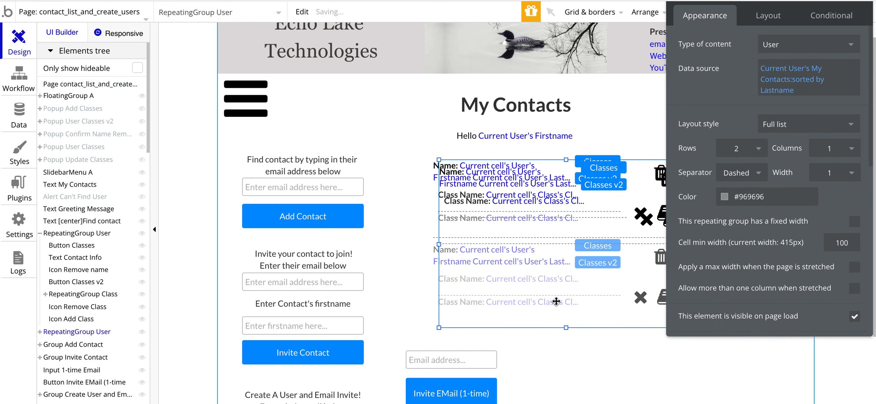
Step: Move the pasted copy below and right of the original and select its inner class list
{"action": "scroll", "coordinate": [570, 281], "scroll_direction": "down", "scroll_amount": 4}
{"action": "left_click_drag", "start_coordinate": [591, 197], "coordinate": [683, 378]}
{"action": "double_click", "coordinate": [683, 378]}
{"action": "left_click", "coordinate": [606, 277]}
Step: Set the class list's data source to Current cell's User's Classes
{"action": "left_click", "coordinate": [780, 79]}
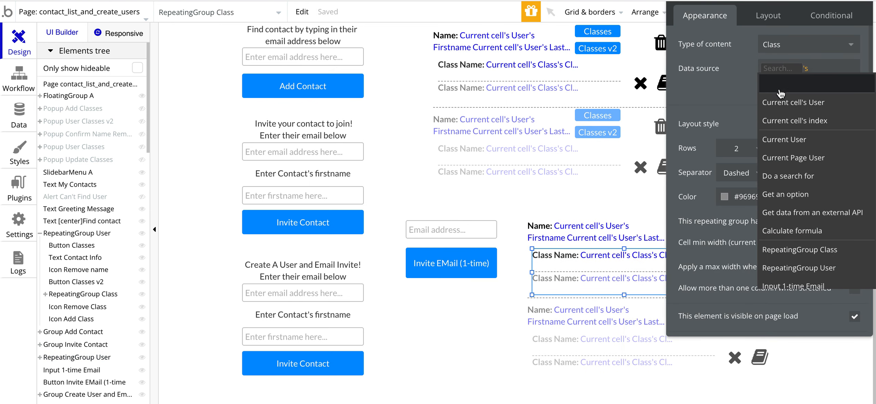
{"action": "left_click", "coordinate": [732, 86]}
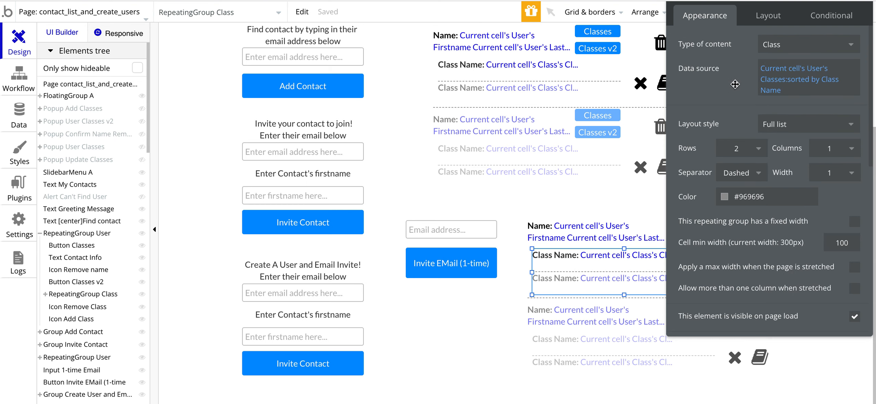
{"action": "left_click", "coordinate": [766, 78]}
{"action": "key", "text": "BackSpace"}
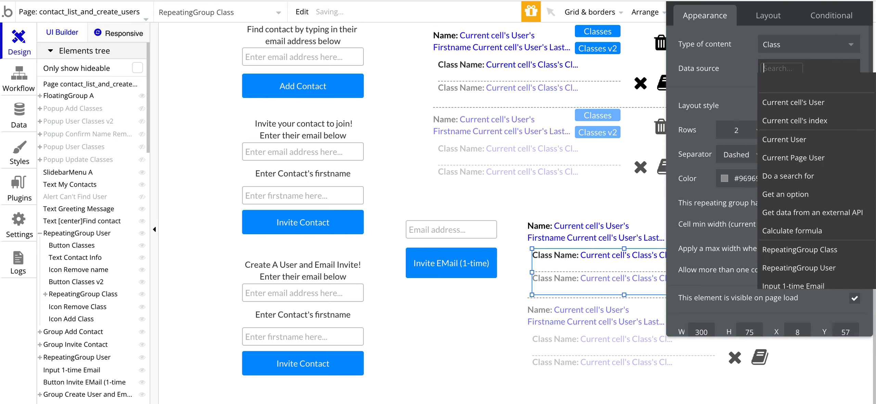
{"action": "left_click", "coordinate": [775, 102]}
{"action": "scroll", "coordinate": [772, 185], "scroll_direction": "down", "scroll_amount": 2}
{"action": "left_click", "coordinate": [770, 211]}
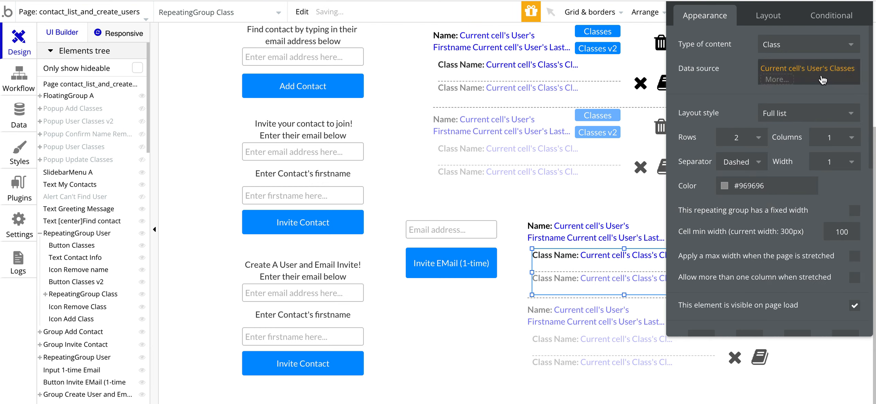
Step: Sort the Classes by Class Name with descending set to yes
{"action": "left_click", "coordinate": [779, 77]}
{"action": "scroll", "coordinate": [785, 185], "scroll_direction": "down", "scroll_amount": 8}
{"action": "scroll", "coordinate": [786, 190], "scroll_direction": "down", "scroll_amount": 5}
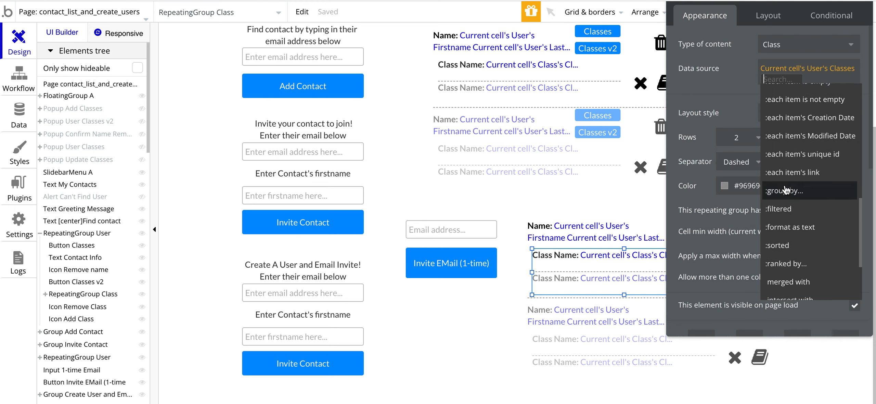
{"action": "scroll", "coordinate": [785, 201], "scroll_direction": "down", "scroll_amount": 1}
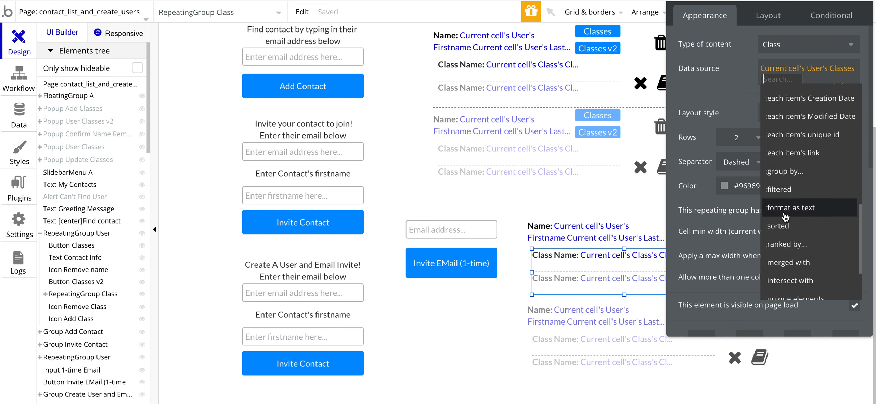
{"action": "left_click", "coordinate": [782, 226]}
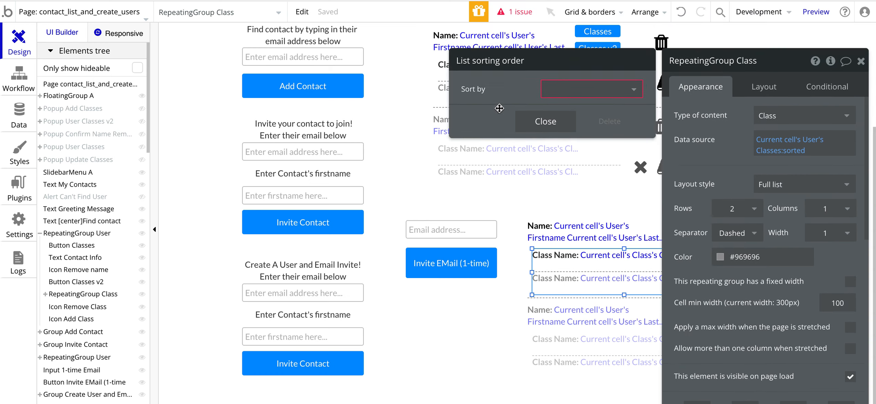
{"action": "left_click", "coordinate": [573, 94]}
{"action": "left_click", "coordinate": [568, 131]}
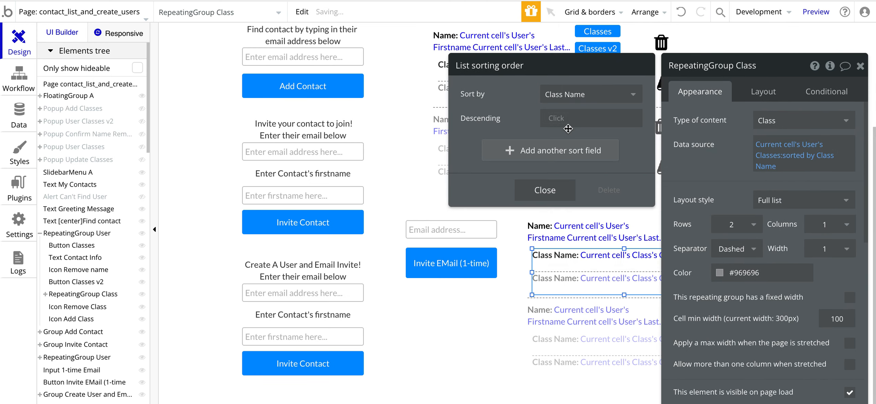
{"action": "left_click", "coordinate": [560, 123]}
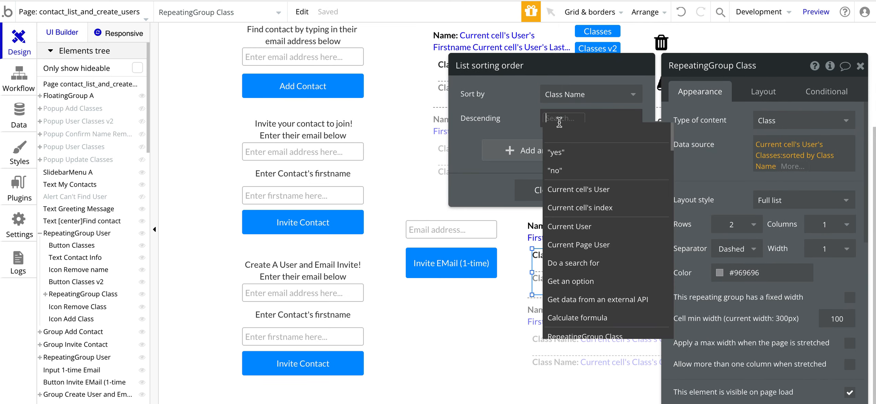
{"action": "left_click", "coordinate": [559, 154]}
{"action": "left_click", "coordinate": [721, 168]}
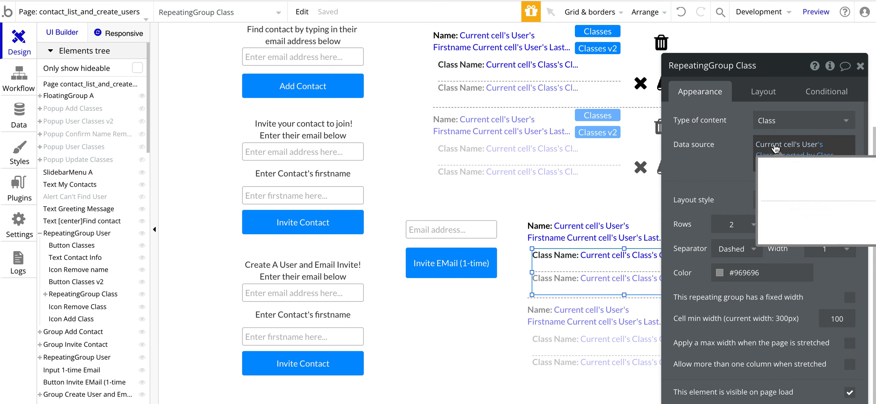
Step: Replace the data source with Do a search for Class
{"action": "left_click", "coordinate": [767, 144]}
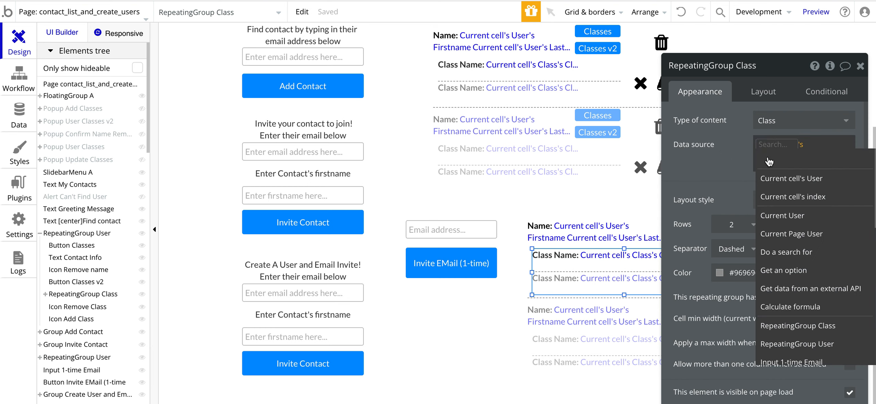
{"action": "left_click", "coordinate": [783, 253]}
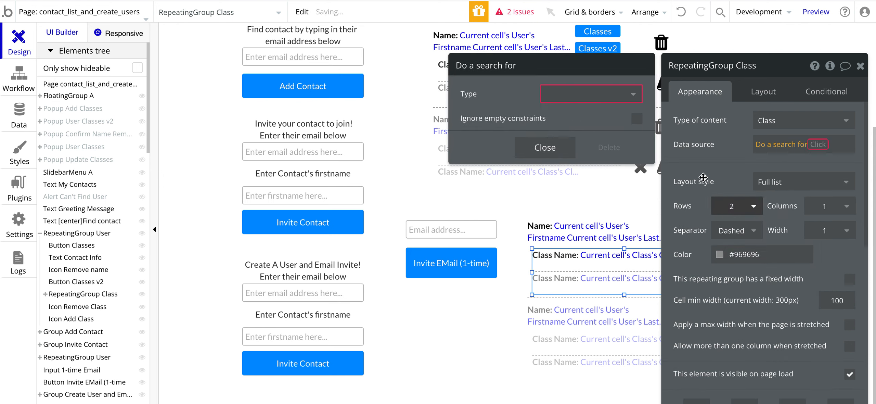
{"action": "left_click", "coordinate": [585, 99]}
{"action": "scroll", "coordinate": [563, 241], "scroll_direction": "down", "scroll_amount": 1}
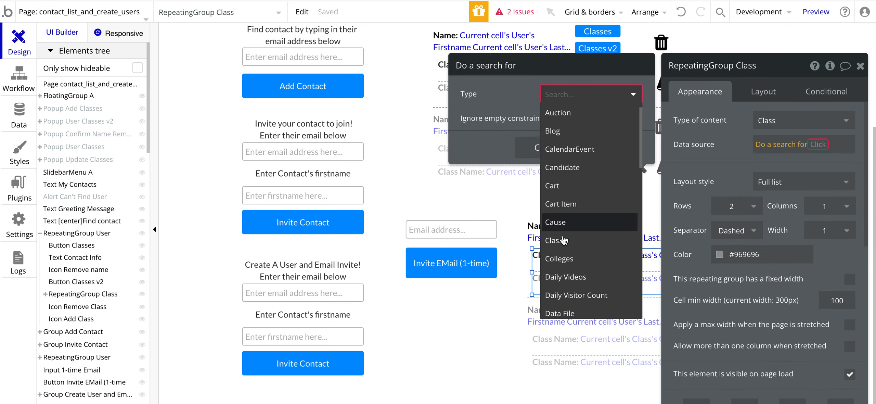
{"action": "left_click", "coordinate": [564, 241]}
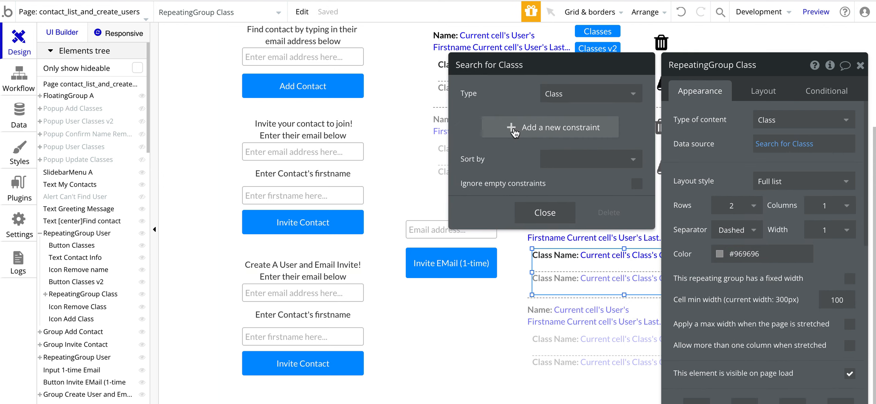
Step: Constrain the Class search to Students contains Current cell's User
{"action": "left_click", "coordinate": [523, 137]}
{"action": "left_click", "coordinate": [471, 122]}
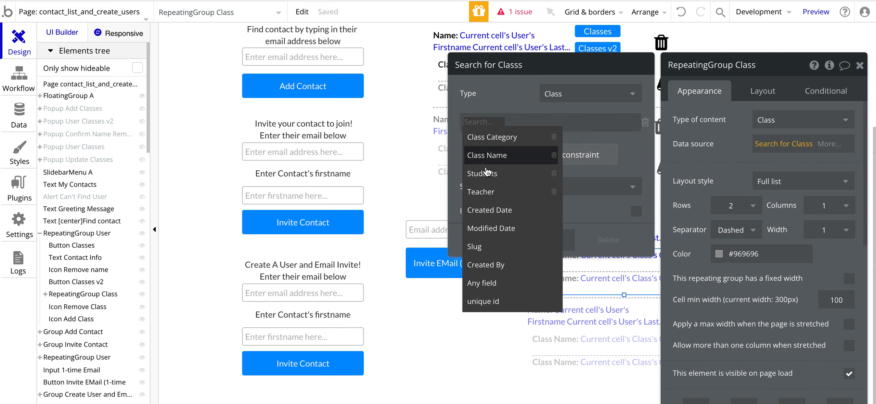
{"action": "left_click", "coordinate": [482, 173]}
{"action": "left_click", "coordinate": [507, 124]}
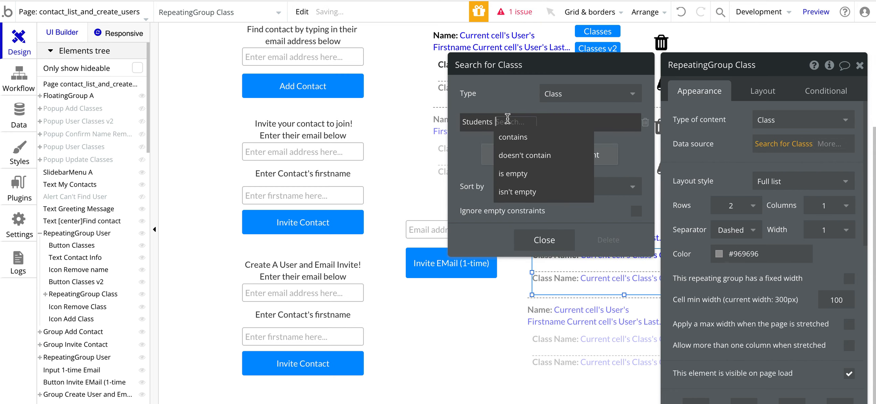
{"action": "left_click", "coordinate": [509, 137]}
{"action": "left_click", "coordinate": [532, 125]}
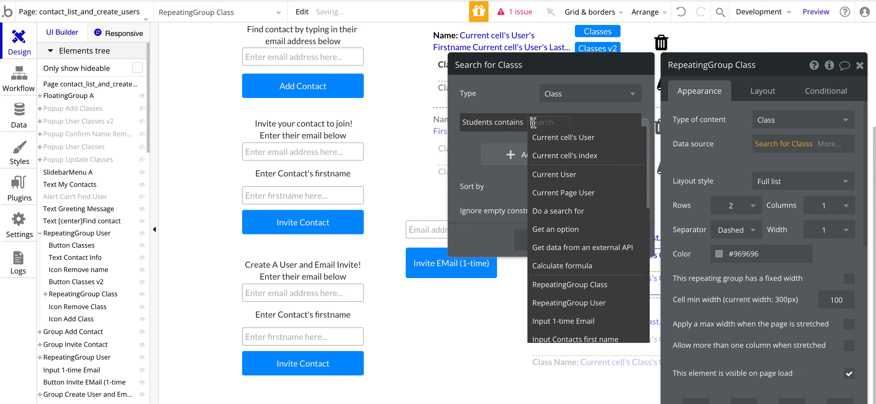
{"action": "left_click", "coordinate": [551, 139]}
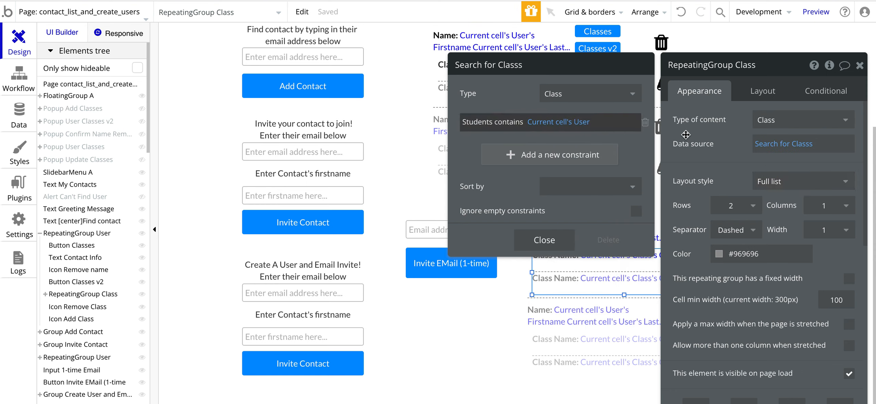
{"action": "left_click", "coordinate": [686, 134]}
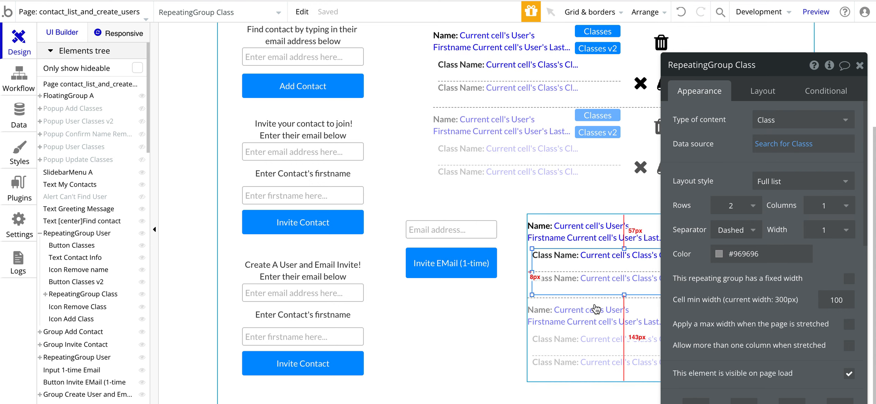
{"action": "left_click_drag", "start_coordinate": [726, 160], "coordinate": [773, 169]}
{"action": "scroll", "coordinate": [580, 237], "scroll_direction": "down", "scroll_amount": 1}
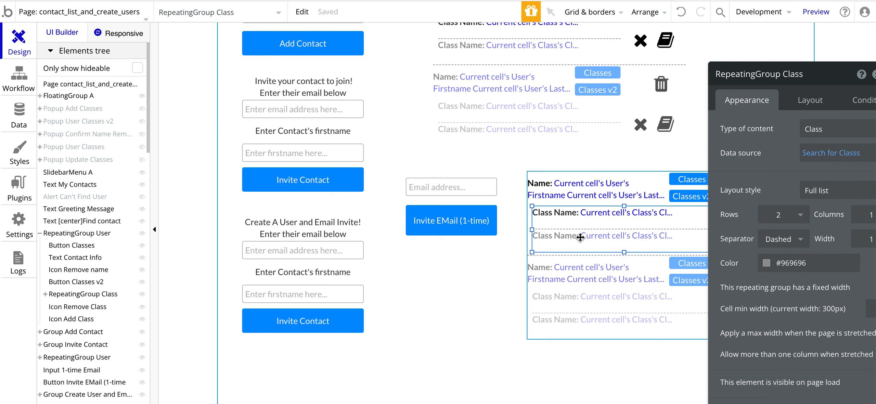
Step: Delete the class list from the copied contacts group and select the copy
{"action": "key", "text": "Delete"}
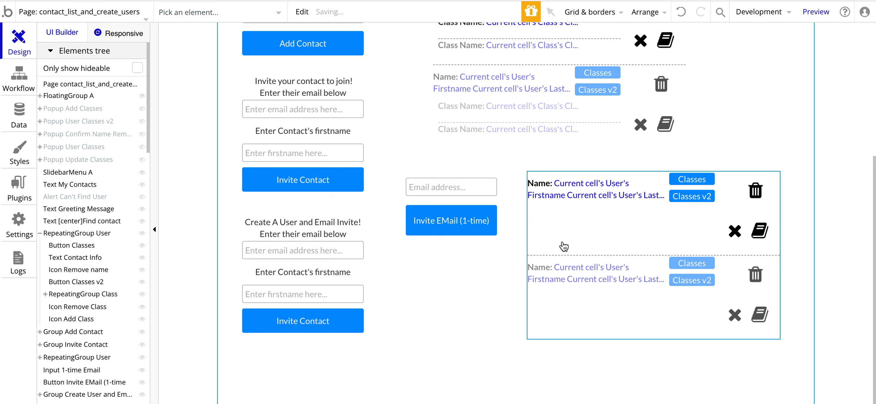
{"action": "left_click", "coordinate": [573, 231]}
{"action": "scroll", "coordinate": [42, 293], "scroll_direction": "down", "scroll_amount": 15}
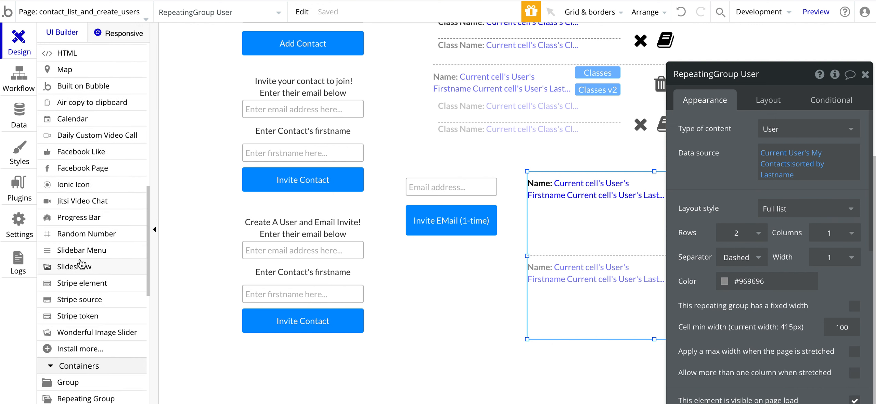
{"action": "scroll", "coordinate": [81, 264], "scroll_direction": "down", "scroll_amount": 3}
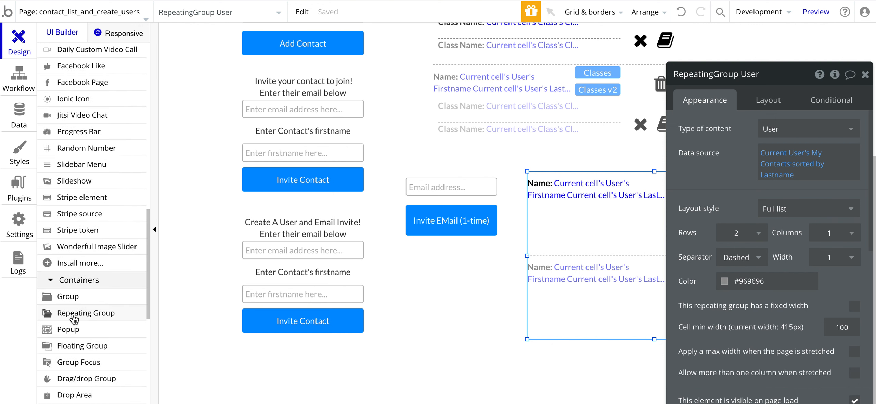
Step: Draw a new two-row repeating group in the copy's first cell
{"action": "left_click", "coordinate": [48, 312]}
{"action": "mouse_move", "coordinate": [536, 212]}
{"action": "left_mouse_down"}
{"action": "mouse_move", "coordinate": [673, 217]}
{"action": "mouse_move", "coordinate": [685, 250]}
{"action": "left_mouse_up"}
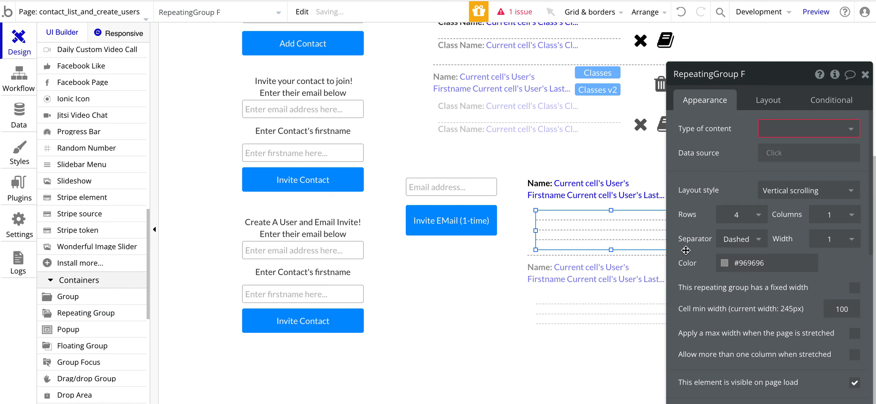
{"action": "left_click", "coordinate": [736, 215]}
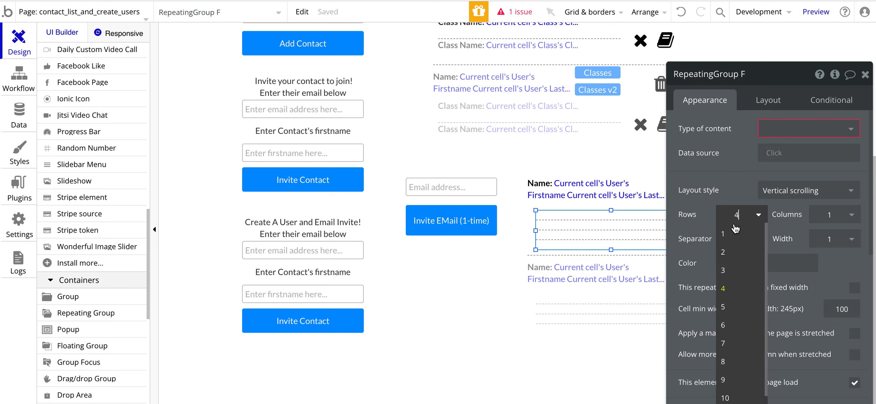
{"action": "left_click", "coordinate": [728, 253]}
Step: Give the new group Class content sourced from Current cell's User's Classes
{"action": "left_click", "coordinate": [754, 145]}
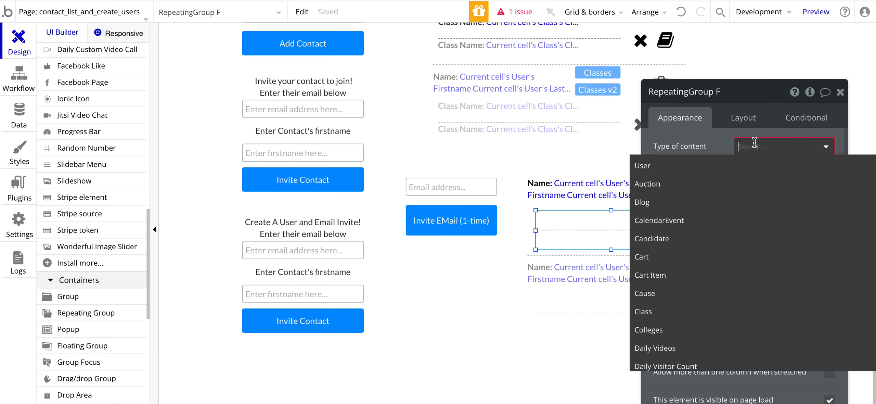
{"action": "scroll", "coordinate": [644, 271], "scroll_direction": "down", "scroll_amount": 1}
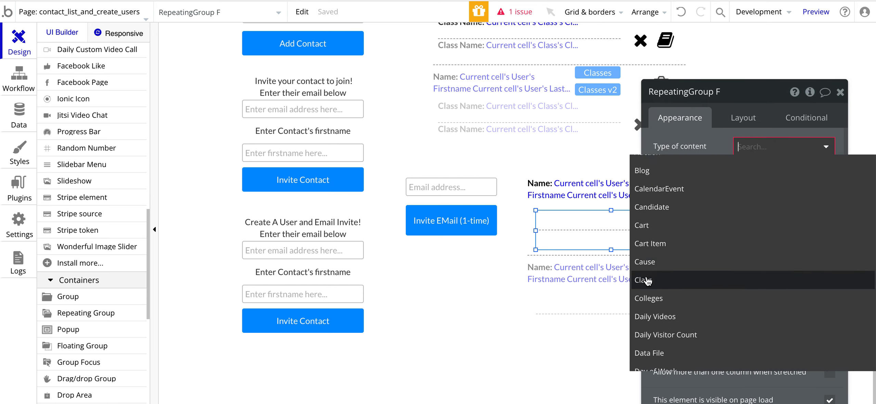
{"action": "left_click", "coordinate": [646, 280]}
{"action": "left_click", "coordinate": [752, 171]}
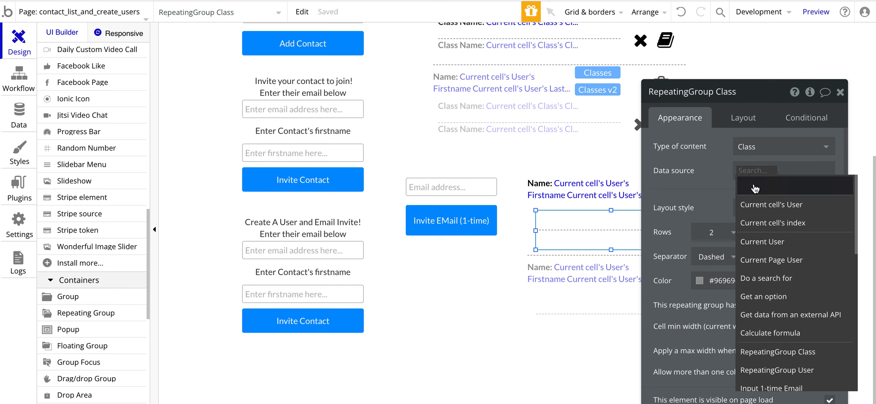
{"action": "left_click", "coordinate": [761, 205]}
{"action": "scroll", "coordinate": [763, 239], "scroll_direction": "down", "scroll_amount": 3}
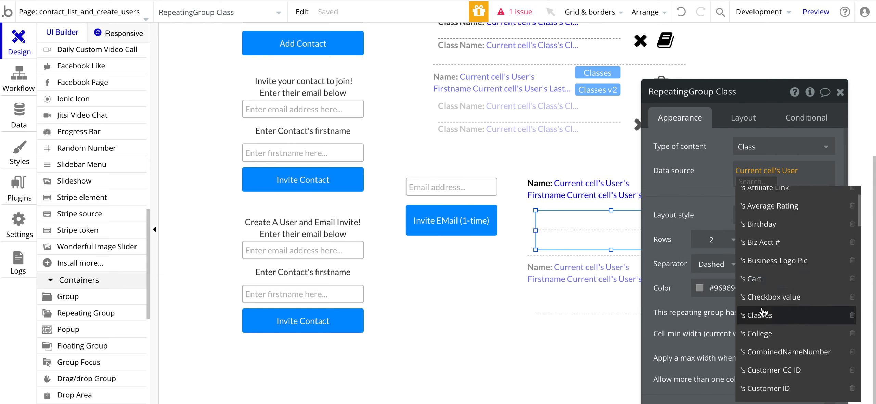
{"action": "left_click", "coordinate": [762, 313]}
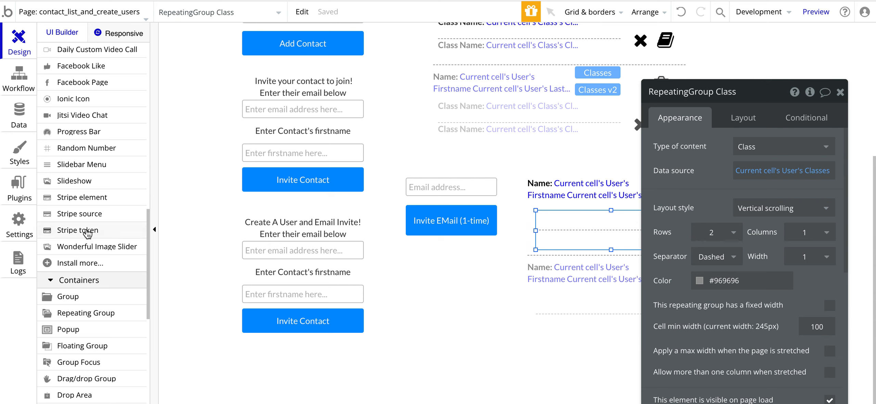
{"action": "scroll", "coordinate": [86, 234], "scroll_direction": "up", "scroll_amount": 6}
{"action": "scroll", "coordinate": [88, 234], "scroll_direction": "up", "scroll_amount": 2}
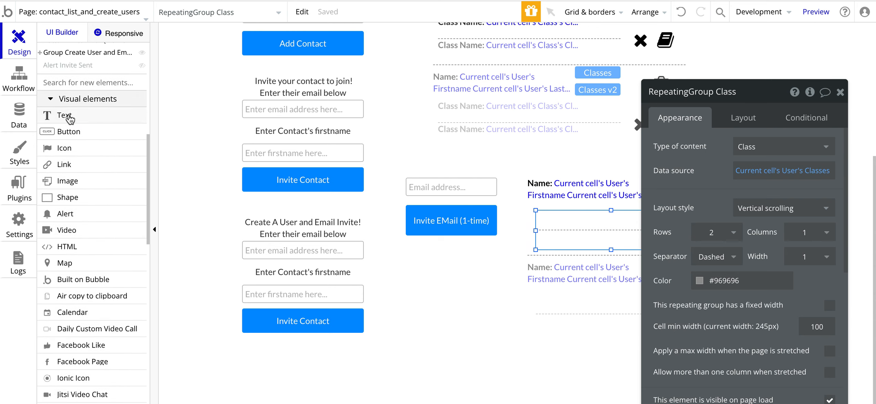
{"action": "left_click", "coordinate": [64, 115]}
Step: Draw a text in the class row showing Current cell's User's Firstname
{"action": "left_click_drag", "start_coordinate": [544, 210], "coordinate": [639, 227]}
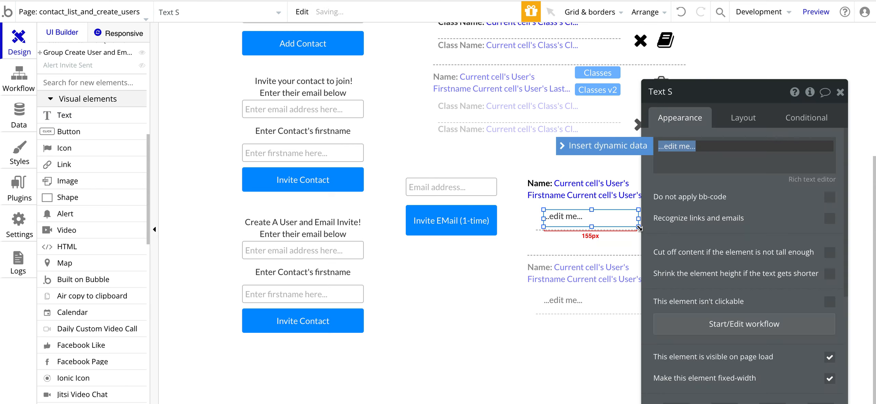
{"action": "left_click", "coordinate": [596, 147]}
{"action": "left_click", "coordinate": [699, 180]}
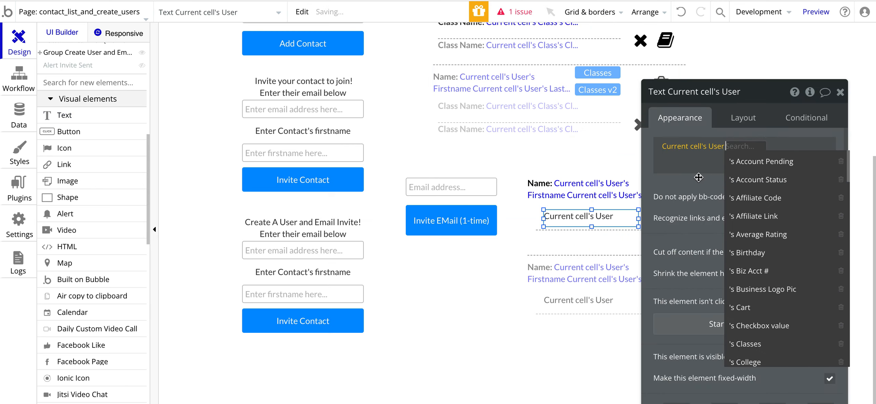
{"action": "scroll", "coordinate": [777, 268], "scroll_direction": "down", "scroll_amount": 5}
{"action": "scroll", "coordinate": [777, 267], "scroll_direction": "down", "scroll_amount": 5}
{"action": "left_click", "coordinate": [750, 242]}
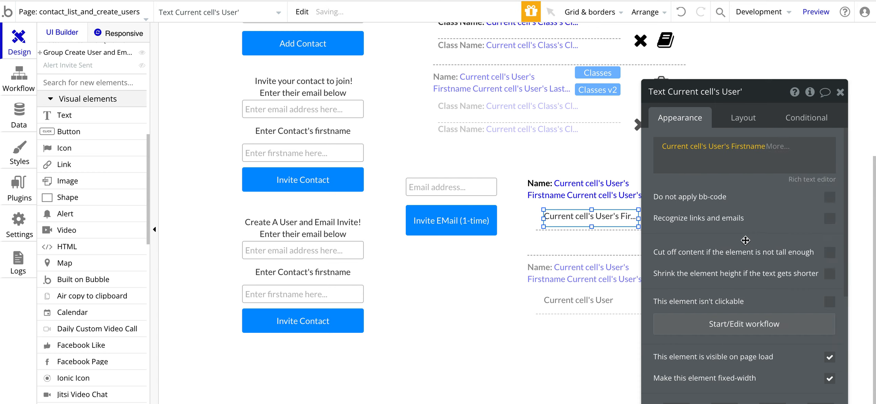
{"action": "left_click", "coordinate": [569, 242]}
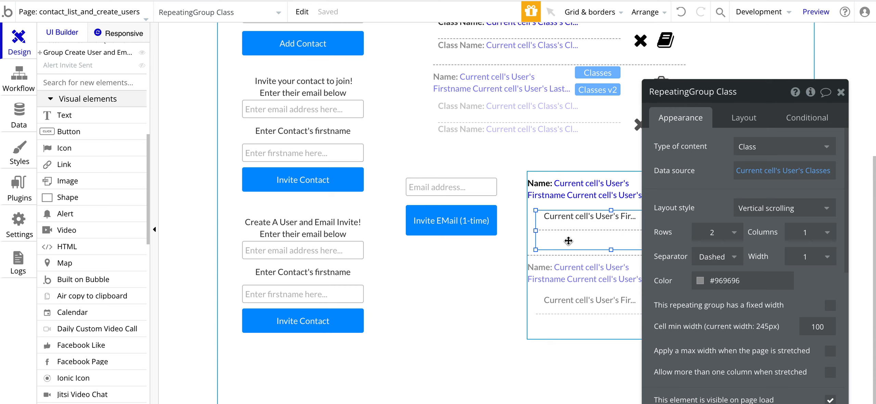
{"action": "key", "text": "Escape"}
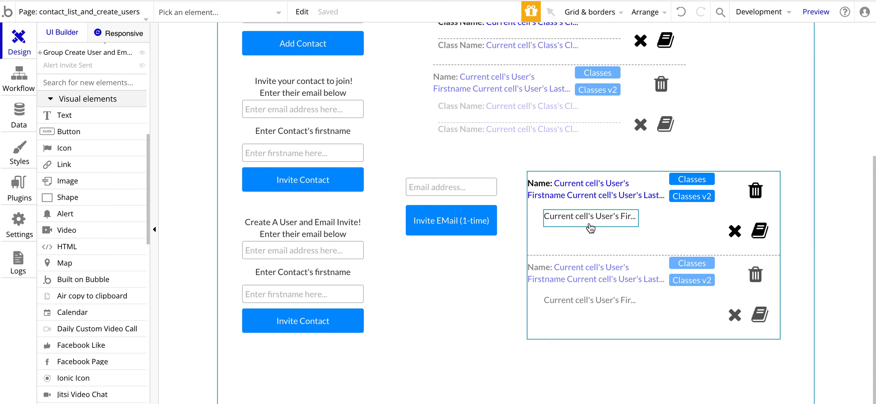
{"action": "left_click", "coordinate": [681, 12]}
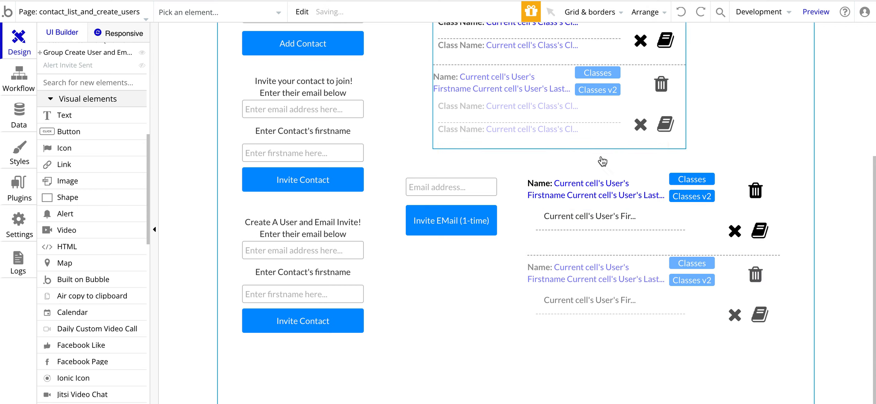
{"action": "left_click", "coordinate": [571, 222]}
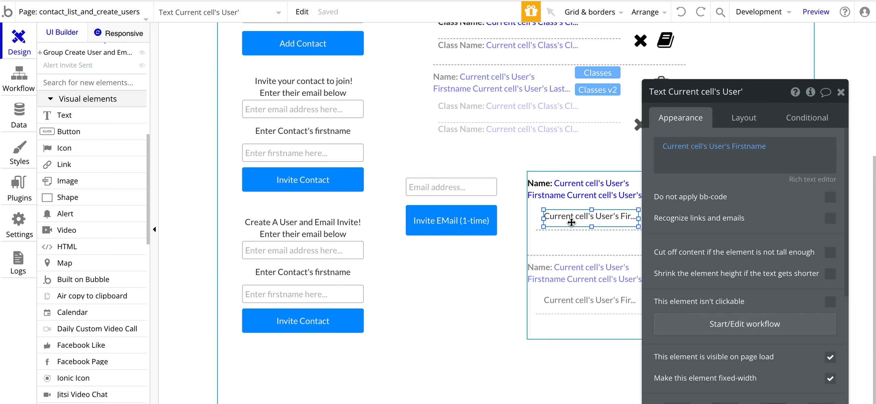
{"action": "scroll", "coordinate": [535, 150], "scroll_direction": "up", "scroll_amount": 3}
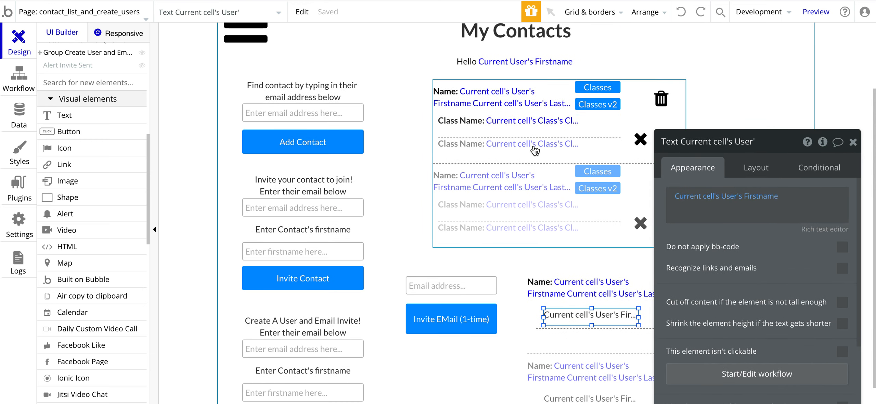
Step: Inspect the book-shaped Add classes icon and the X Remove classes icon in the contact row
{"action": "left_click_drag", "start_coordinate": [670, 259], "coordinate": [769, 249]}
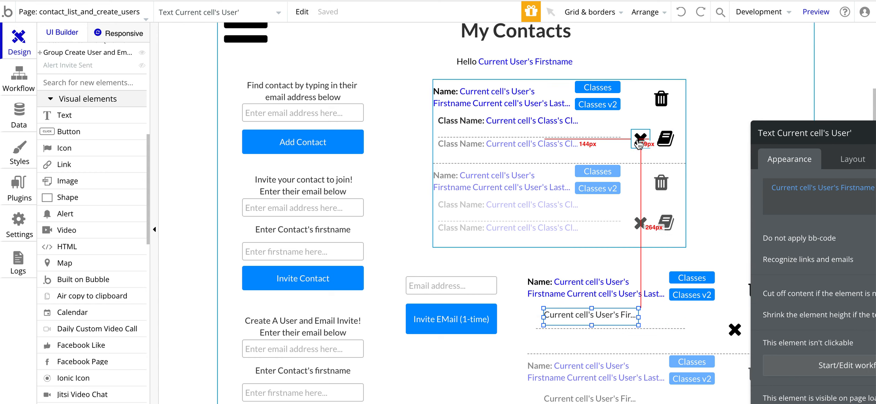
{"action": "left_click", "coordinate": [665, 145]}
{"action": "left_click_drag", "start_coordinate": [691, 169], "coordinate": [302, 78]}
{"action": "left_click", "coordinate": [640, 138]}
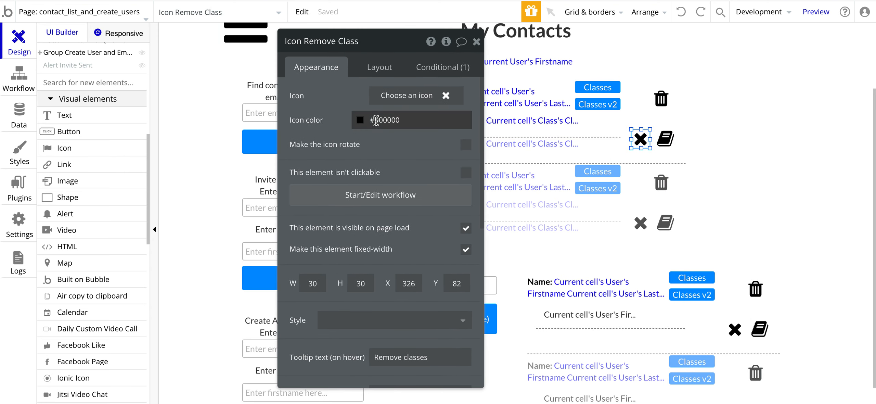
{"action": "left_click", "coordinate": [667, 144]}
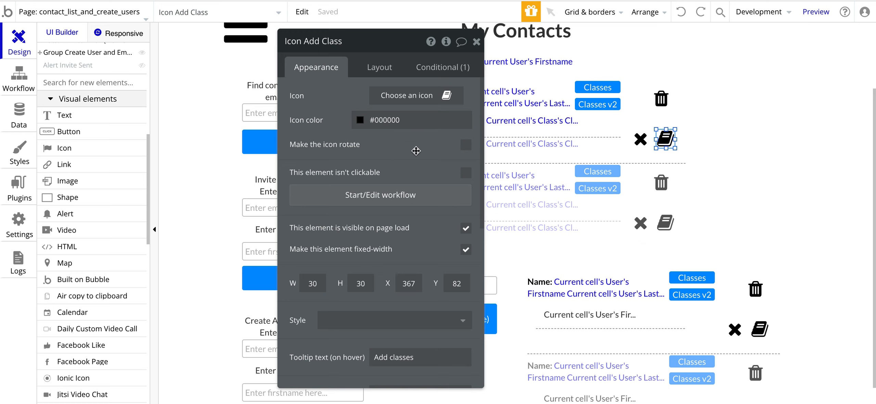
{"action": "left_click", "coordinate": [645, 142]}
{"action": "left_click", "coordinate": [666, 139]}
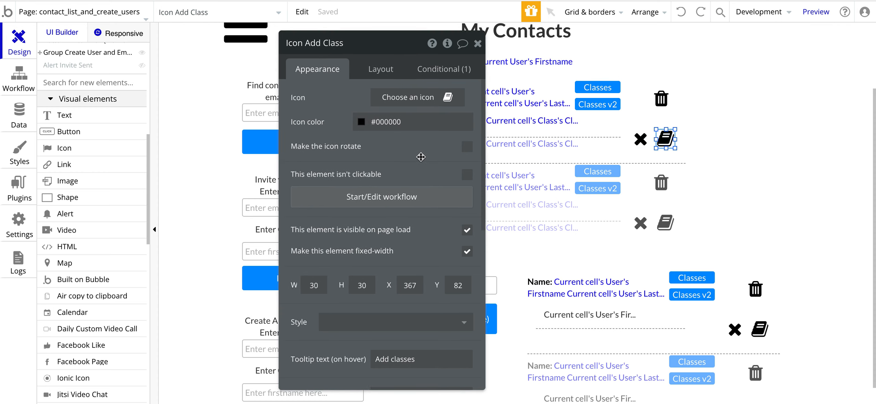
{"action": "left_click_drag", "start_coordinate": [420, 157], "coordinate": [452, 180]}
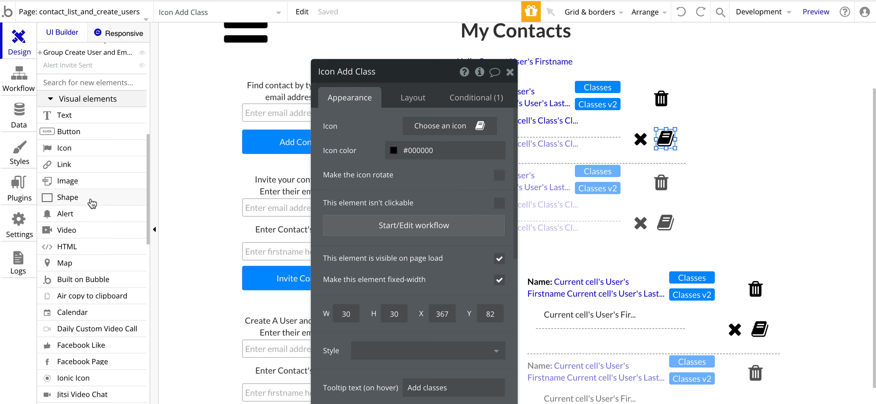
Step: Place a trial book icon, delete it, and open Icon Add Class's settings
{"action": "left_click", "coordinate": [54, 147]}
{"action": "left_click_drag", "start_coordinate": [645, 149], "coordinate": [676, 161]}
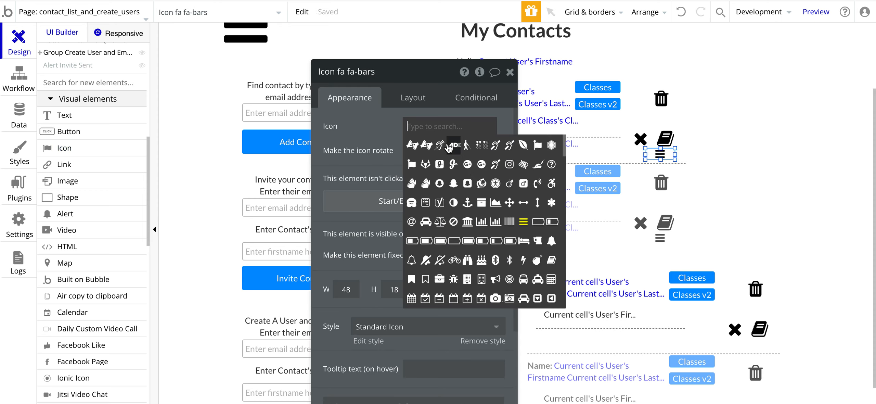
{"action": "type", "text": "book"}
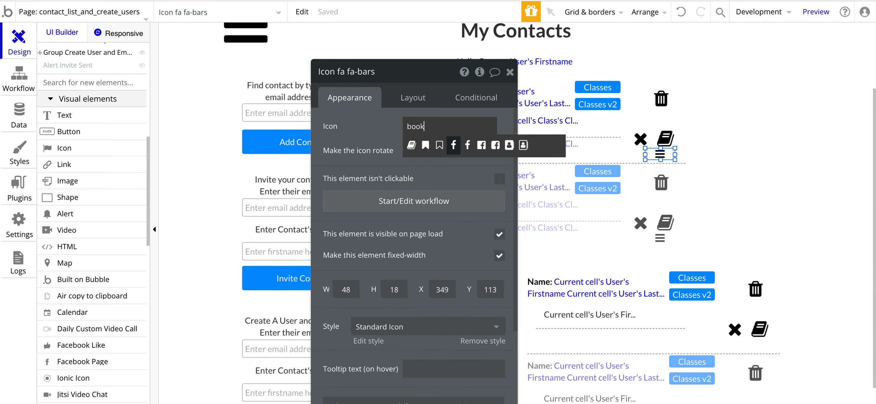
{"action": "left_click", "coordinate": [411, 145]}
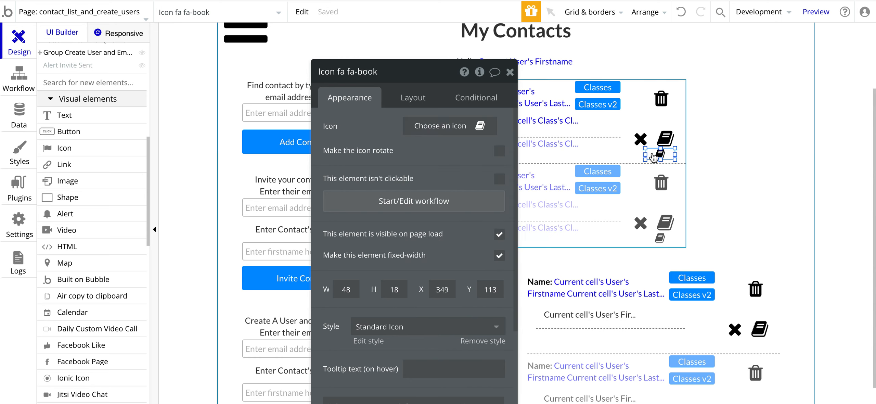
{"action": "key", "text": "Delete"}
{"action": "double_click", "coordinate": [666, 139]}
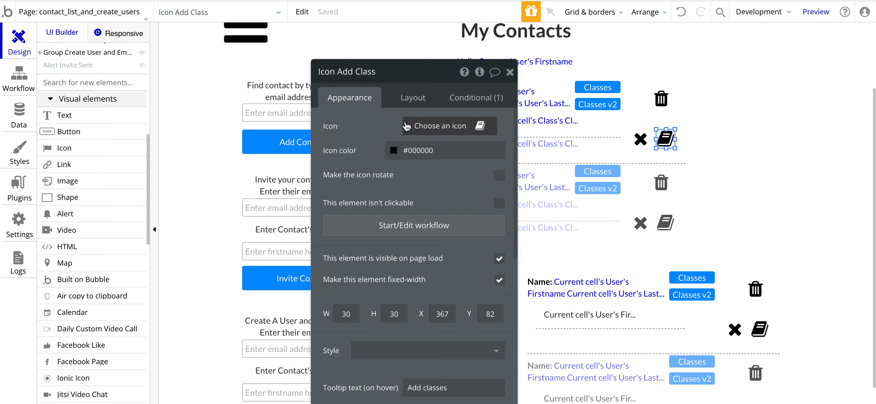
{"action": "left_click", "coordinate": [460, 101]}
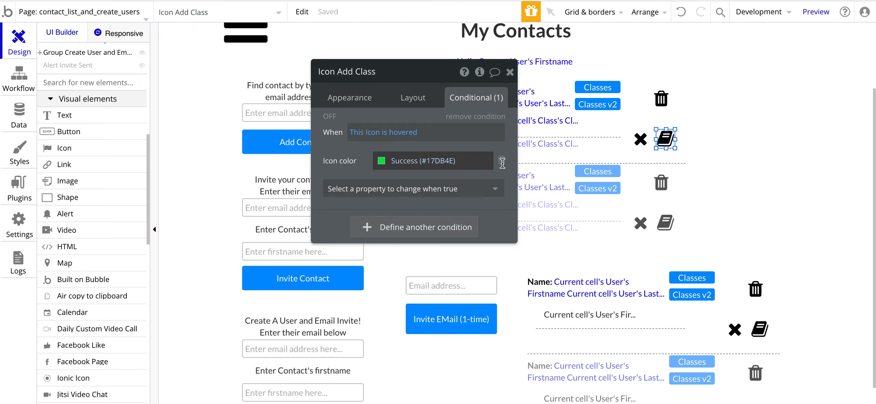
{"action": "left_click", "coordinate": [673, 232]}
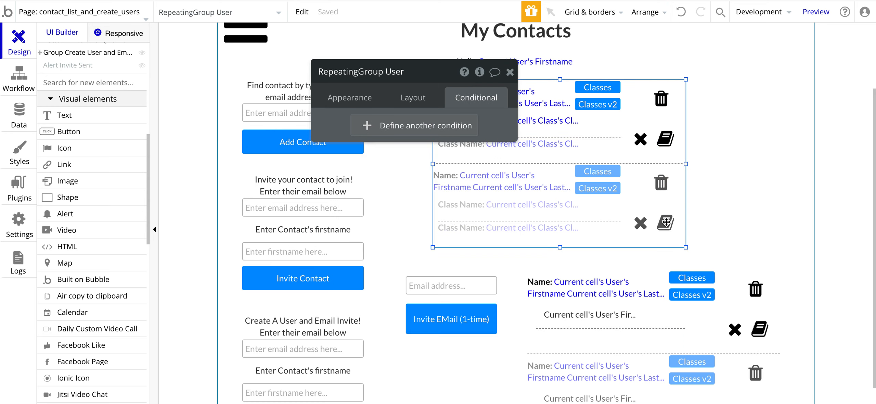
{"action": "left_click", "coordinate": [361, 100]}
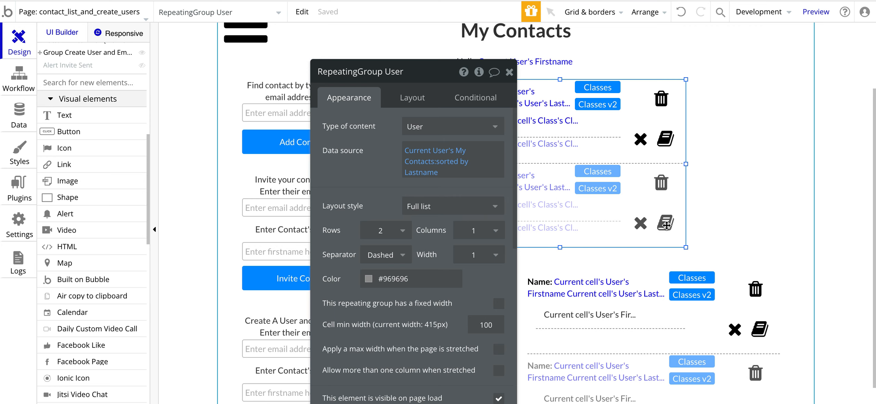
{"action": "left_click", "coordinate": [667, 141]}
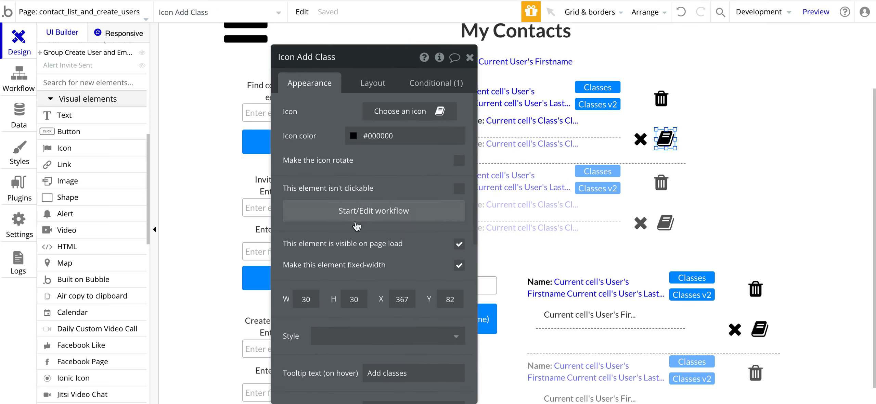
Step: Check Icon Add Class's workflow step Display data in Popup Add Classes, then view My Contacts
{"action": "left_click", "coordinate": [359, 211]}
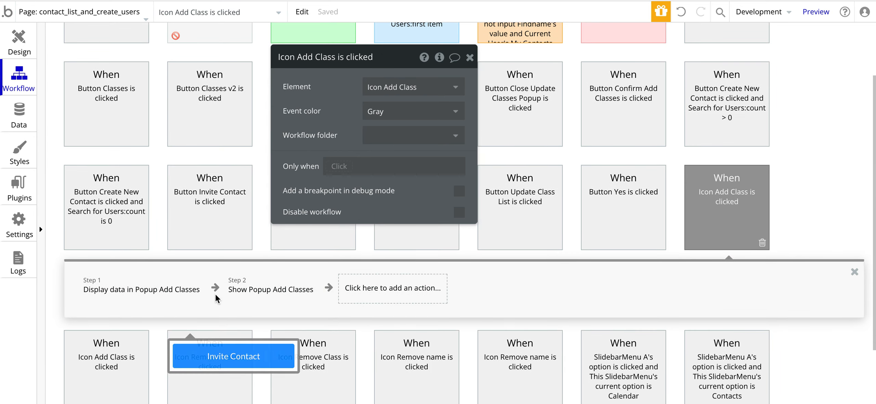
{"action": "left_click", "coordinate": [127, 295]}
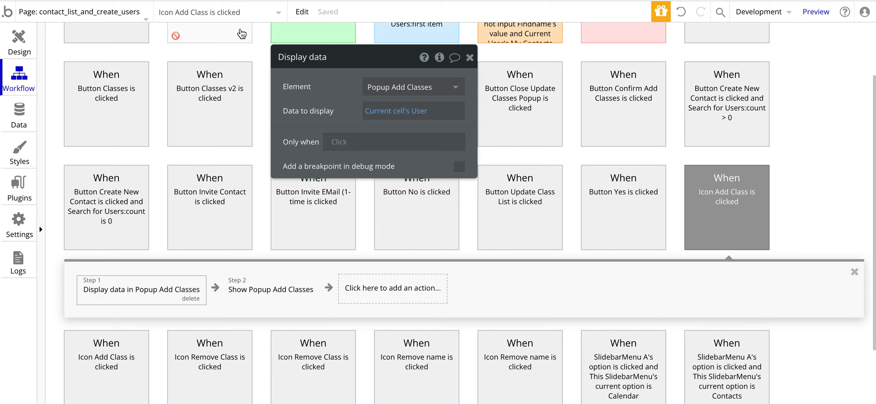
{"action": "left_click", "coordinate": [284, 1]}
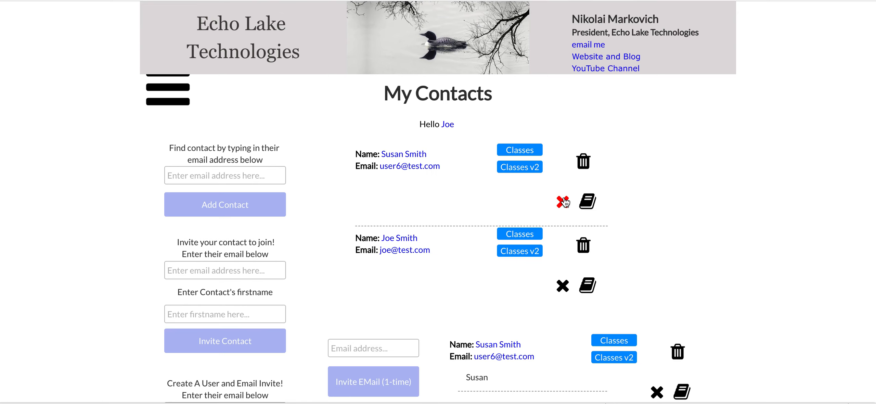
Step: Confirm the Display data step sends Current cell's User to Popup Add Classes, then return to Design
{"action": "left_click", "coordinate": [589, 201]}
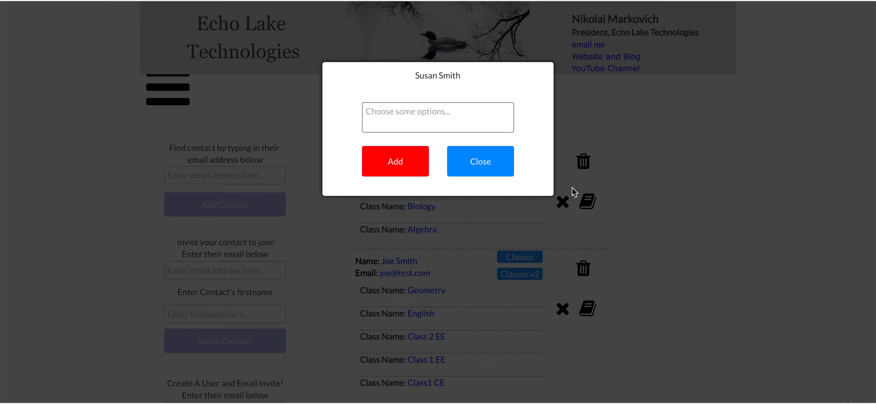
{"action": "key", "text": "ctrl+shift+Tab"}
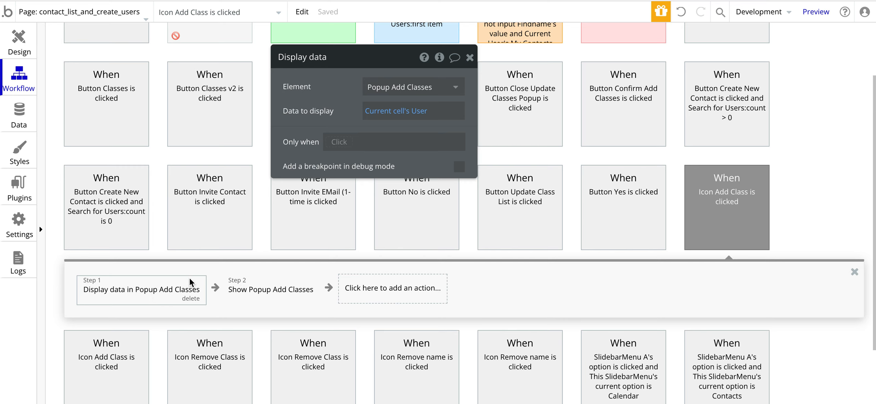
{"action": "left_click_drag", "start_coordinate": [340, 104], "coordinate": [323, 149]}
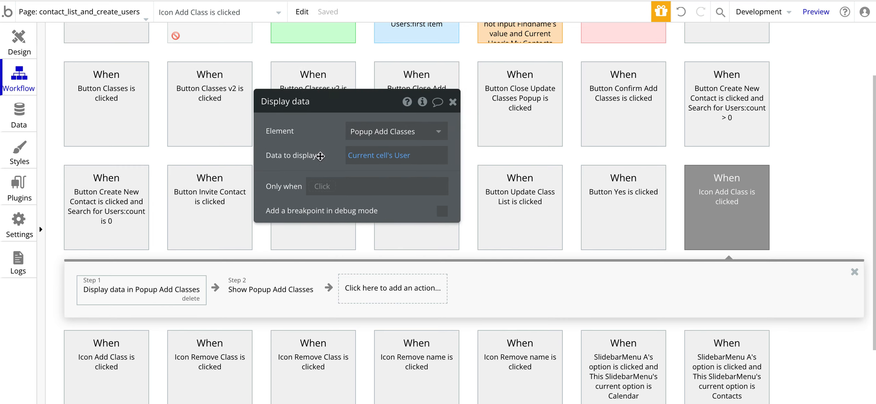
{"action": "left_click", "coordinate": [362, 159]}
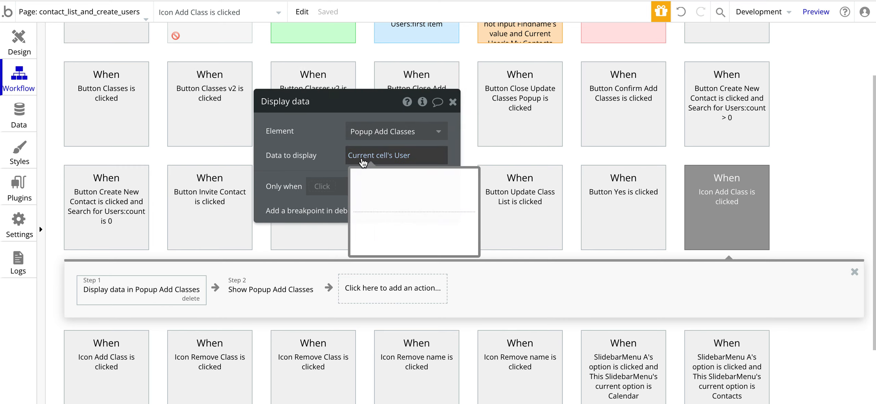
{"action": "left_click", "coordinate": [321, 143]}
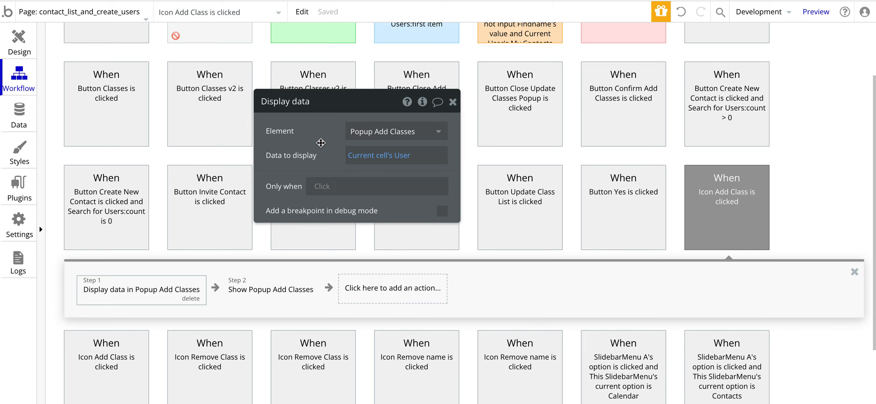
{"action": "left_click", "coordinate": [16, 38]}
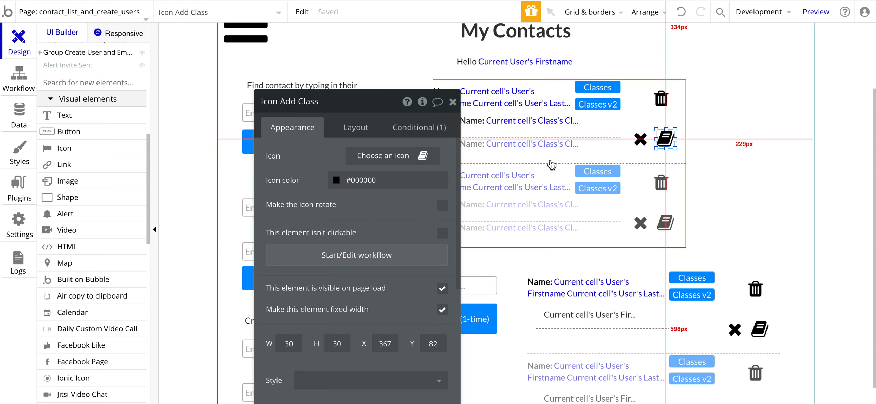
Step: Select a contact row's add-class book icon and open its Icon Add Class workflow
{"action": "left_click", "coordinate": [635, 121]}
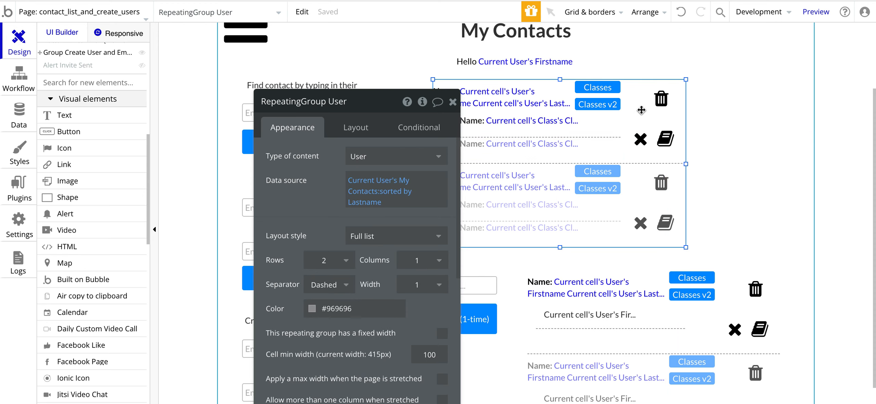
{"action": "left_click", "coordinate": [640, 139]}
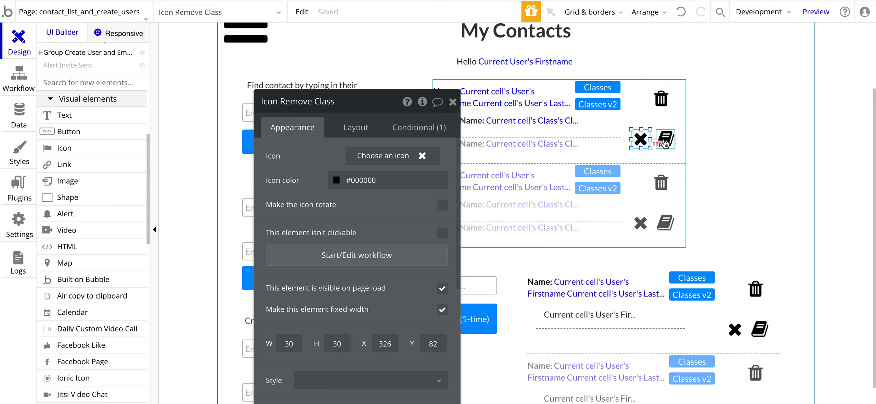
{"action": "left_click", "coordinate": [669, 142]}
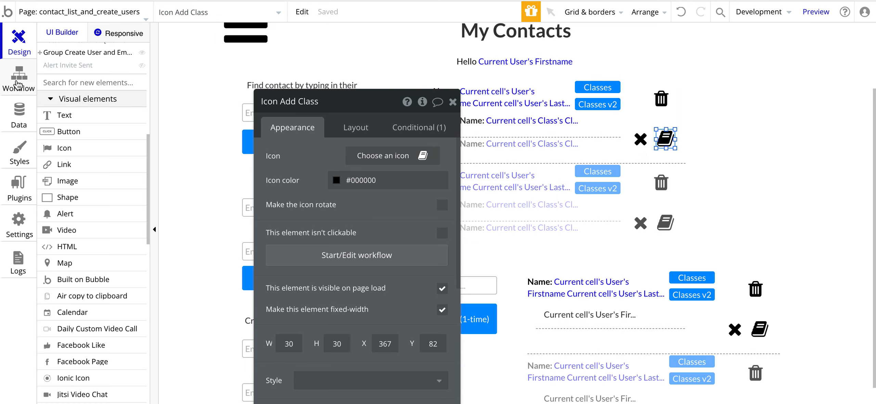
{"action": "left_click", "coordinate": [18, 83]}
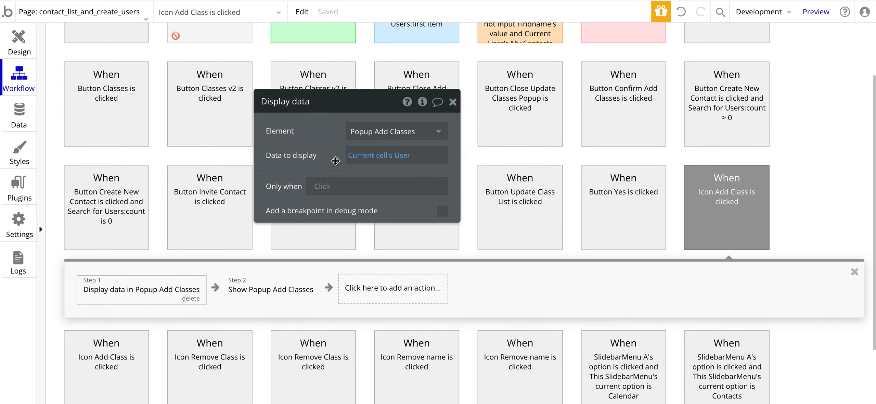
Step: Add a Display data step showing Current cell's User in Popup Add Classes, then delete it
{"action": "left_click", "coordinate": [271, 287]}
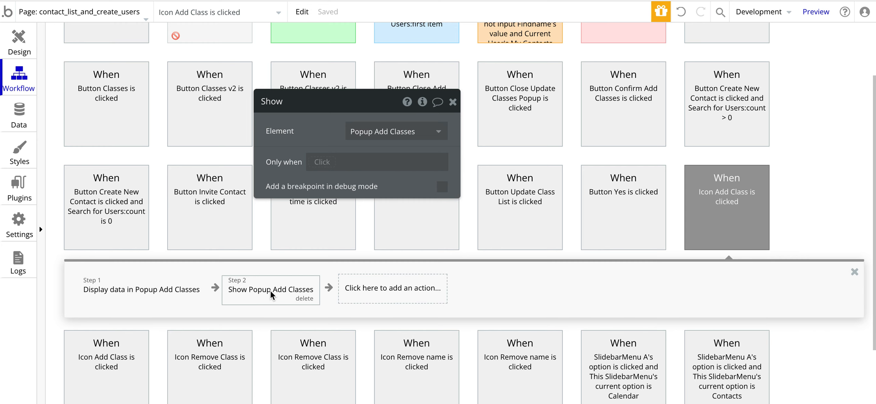
{"action": "left_click_drag", "start_coordinate": [306, 132], "coordinate": [284, 122]}
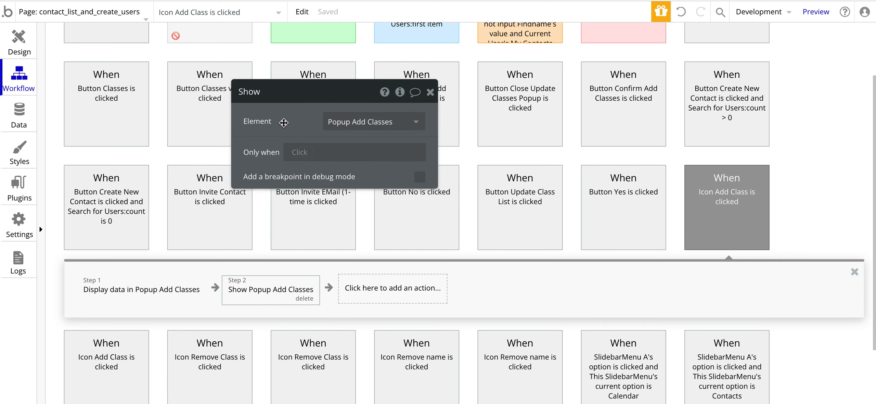
{"action": "left_click", "coordinate": [392, 298]}
{"action": "scroll", "coordinate": [392, 298], "scroll_direction": "down", "scroll_amount": 5}
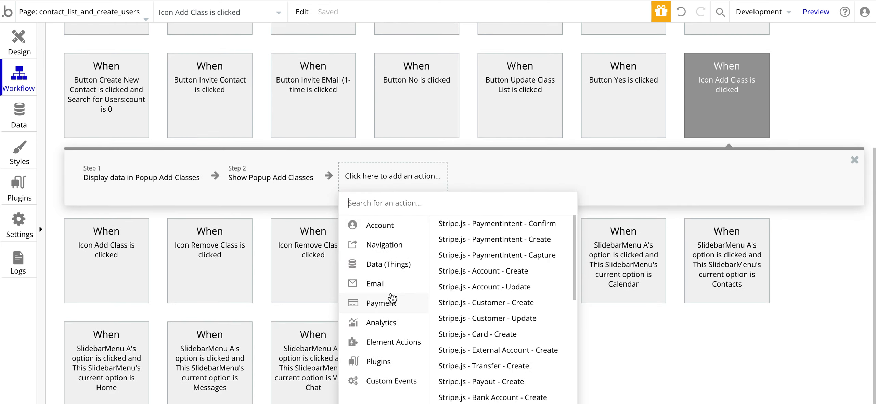
{"action": "mouse_move", "coordinate": [392, 299]}
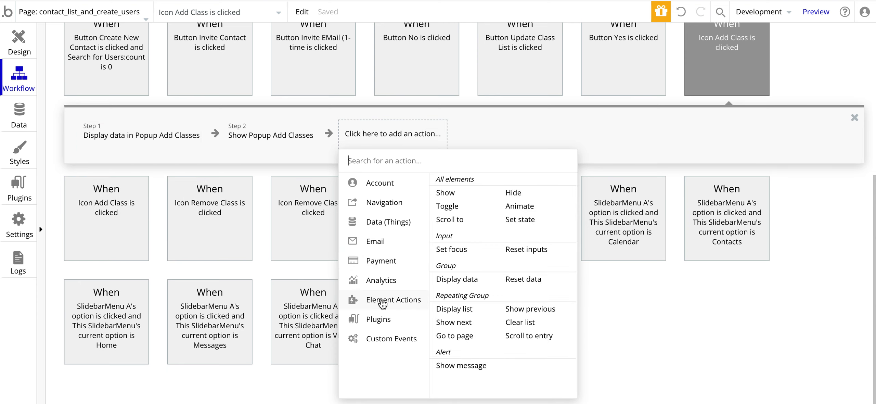
{"action": "left_click", "coordinate": [449, 281]}
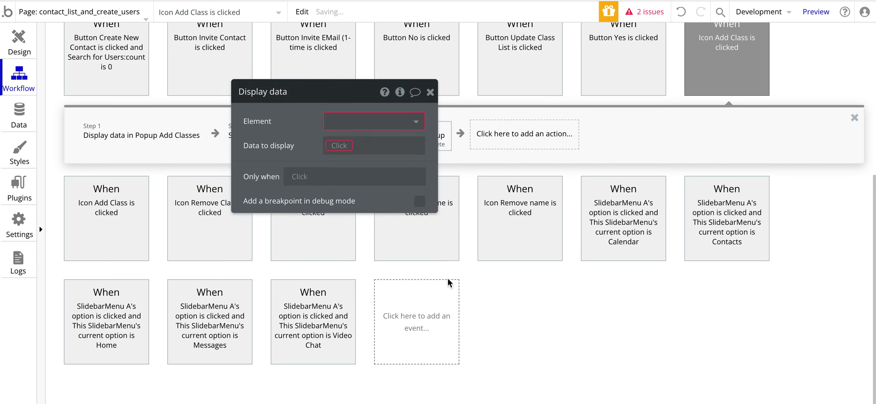
{"action": "left_click", "coordinate": [360, 120]}
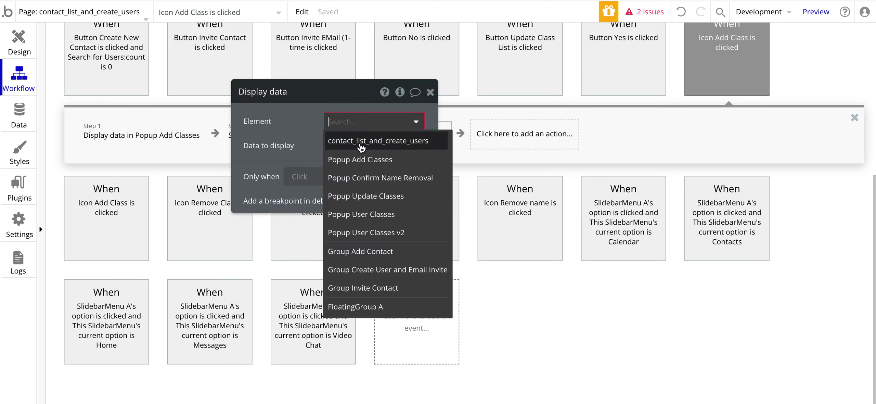
{"action": "left_click", "coordinate": [346, 161]}
{"action": "left_click", "coordinate": [339, 145]}
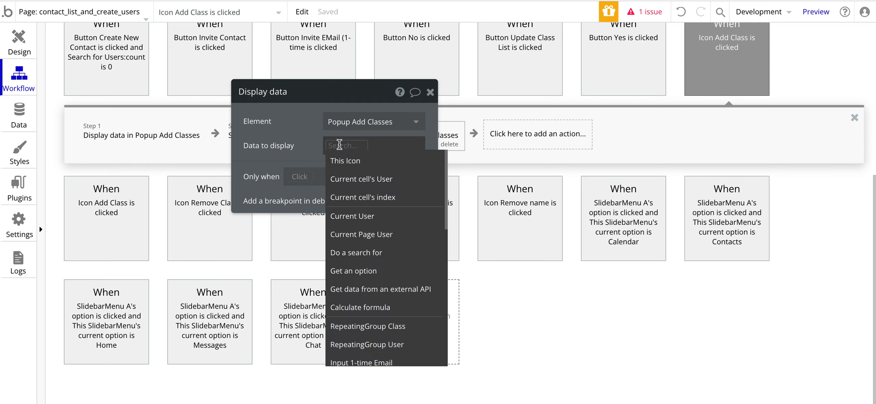
{"action": "left_click", "coordinate": [362, 182]}
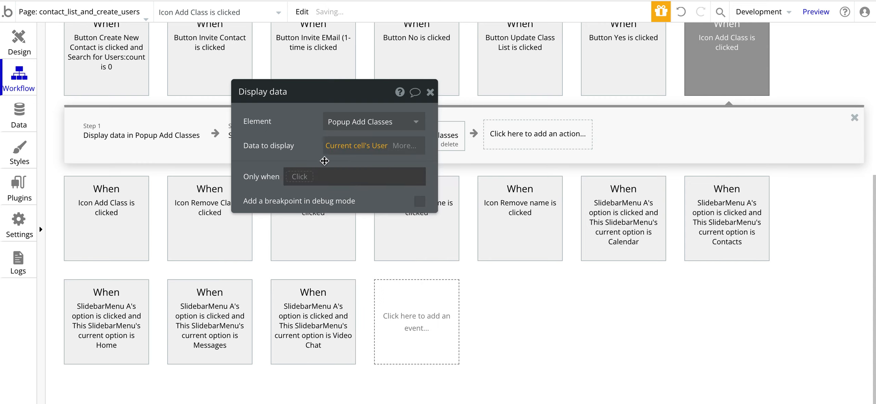
{"action": "left_click_drag", "start_coordinate": [311, 149], "coordinate": [368, 229]}
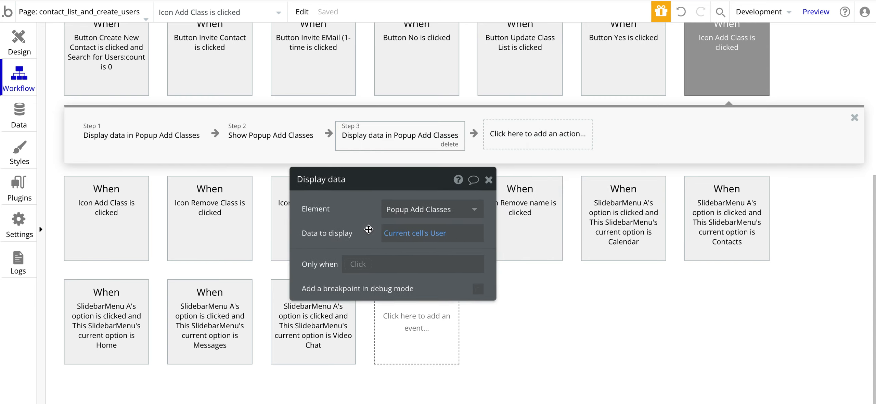
{"action": "left_click", "coordinate": [450, 145]}
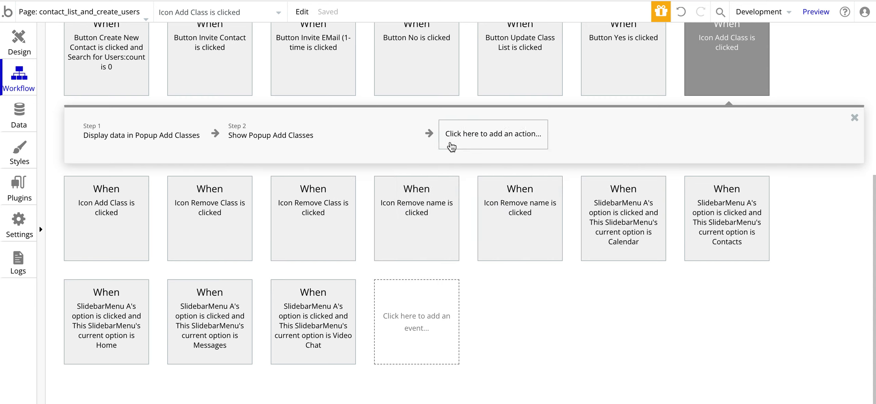
Step: Add a Show Popup Add Classes step 3, then delete it, keeping the original two steps
{"action": "left_click", "coordinate": [393, 134]}
{"action": "mouse_move", "coordinate": [250, 144]}
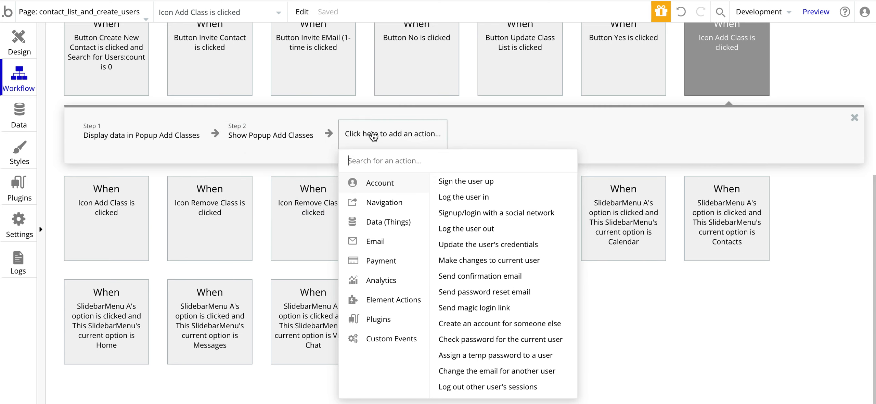
{"action": "mouse_move", "coordinate": [380, 308]}
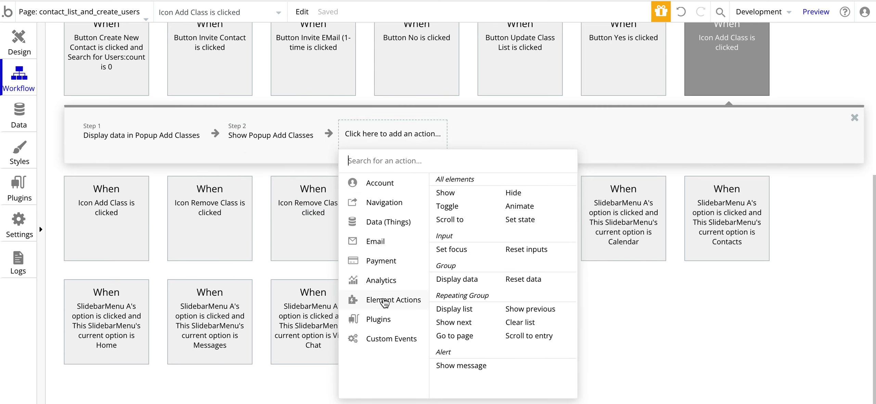
{"action": "left_click", "coordinate": [445, 193]}
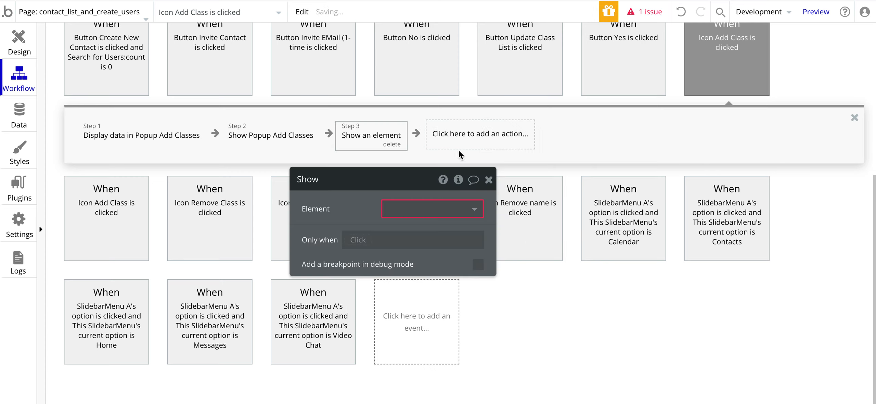
{"action": "left_click", "coordinate": [427, 205]}
{"action": "left_click", "coordinate": [419, 227]}
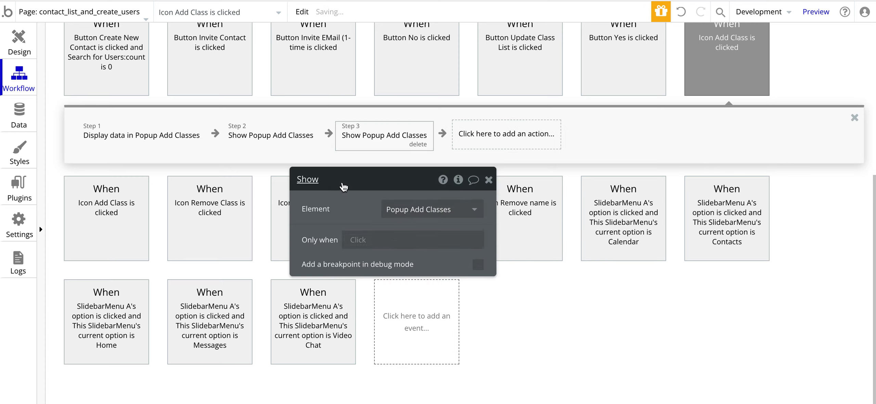
{"action": "left_click", "coordinate": [418, 143]}
{"action": "key", "text": "Return"}
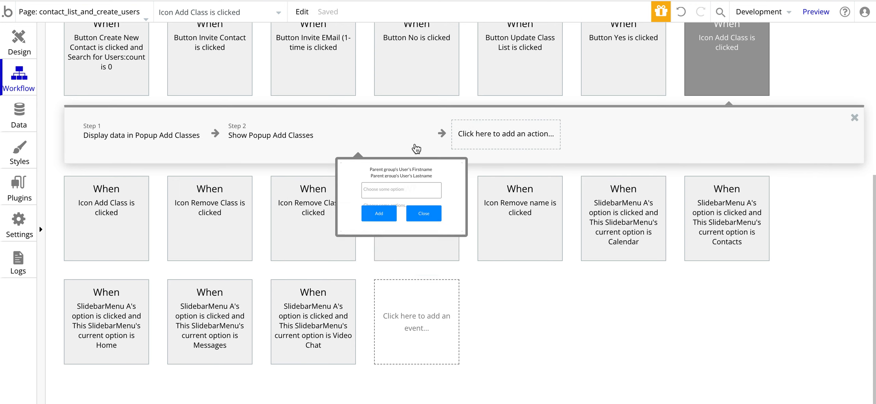
{"action": "left_click", "coordinate": [19, 39]}
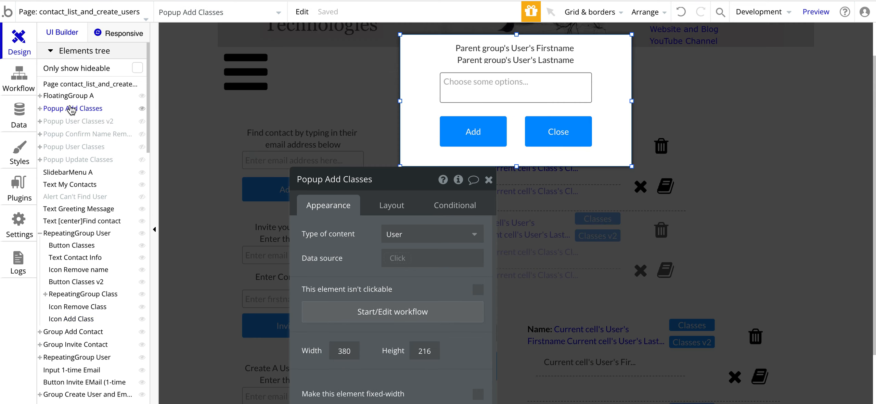
Step: Inspect Popup Add Classes' settings and the data its Display data step sends
{"action": "left_click", "coordinate": [73, 108]}
{"action": "left_click_drag", "start_coordinate": [400, 176], "coordinate": [281, 28]}
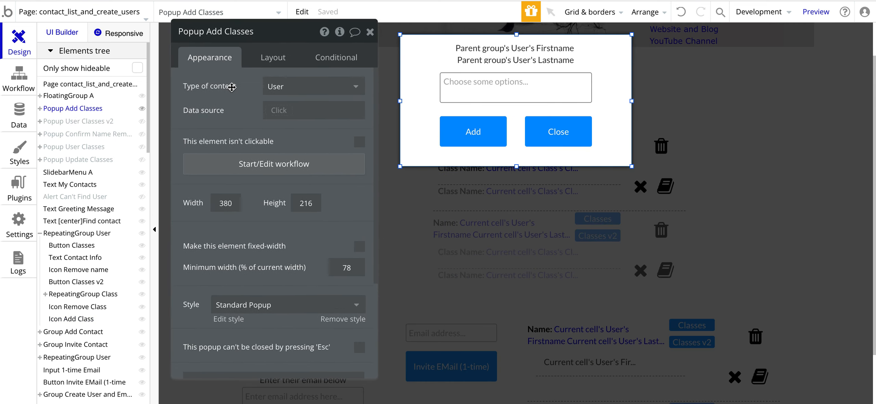
{"action": "left_click", "coordinate": [513, 52]}
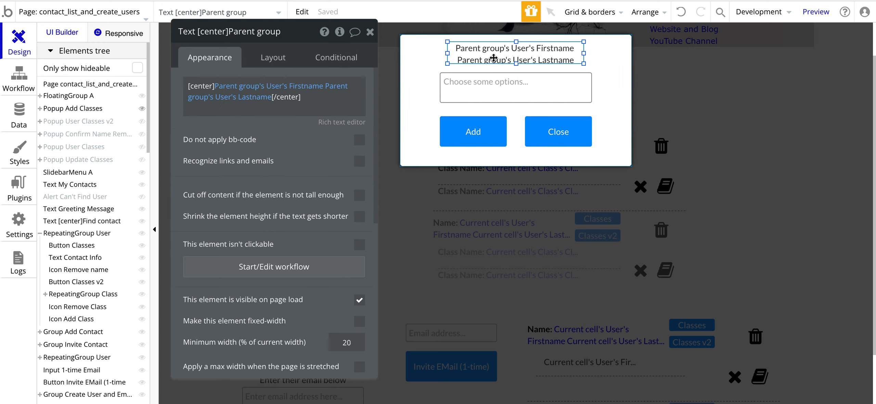
{"action": "left_click", "coordinate": [424, 85]}
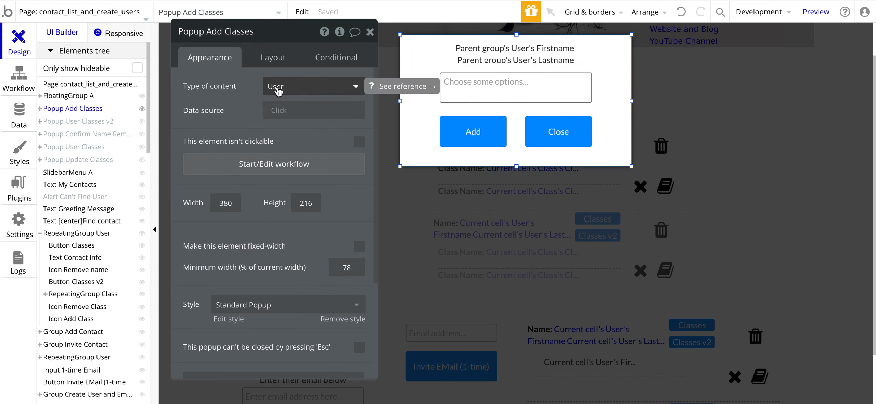
{"action": "left_click", "coordinate": [15, 81]}
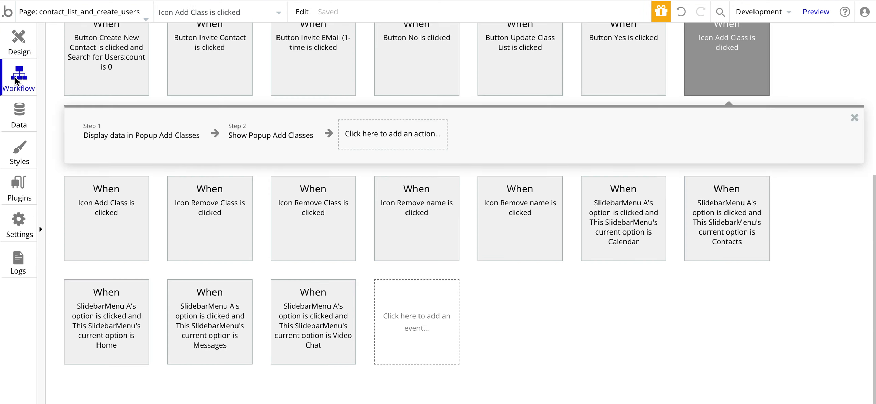
{"action": "left_click", "coordinate": [159, 142]}
{"action": "left_click", "coordinate": [272, 90]}
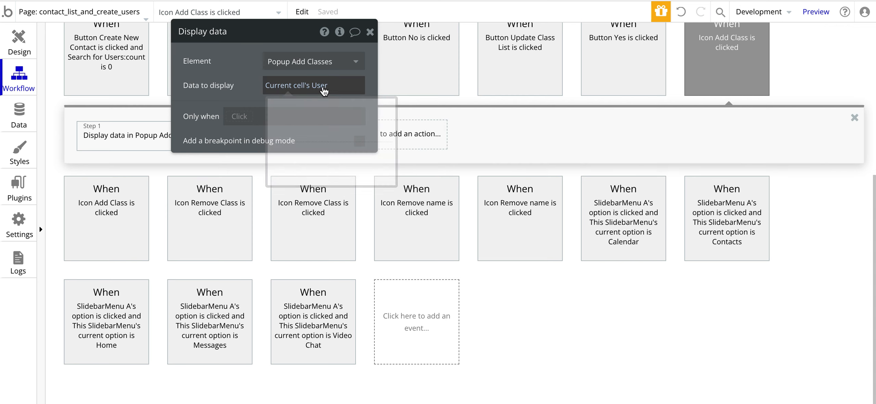
{"action": "left_click", "coordinate": [21, 48]}
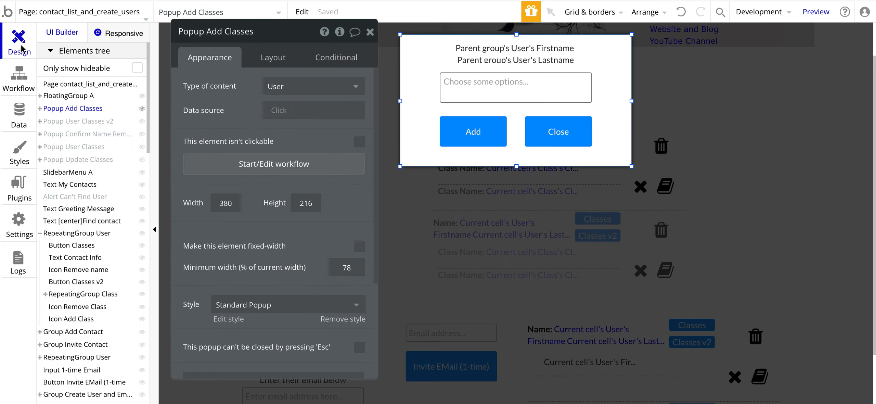
Step: Set Popup Add Classes' type of content to User after briefly trying Auction
{"action": "left_click", "coordinate": [277, 86]}
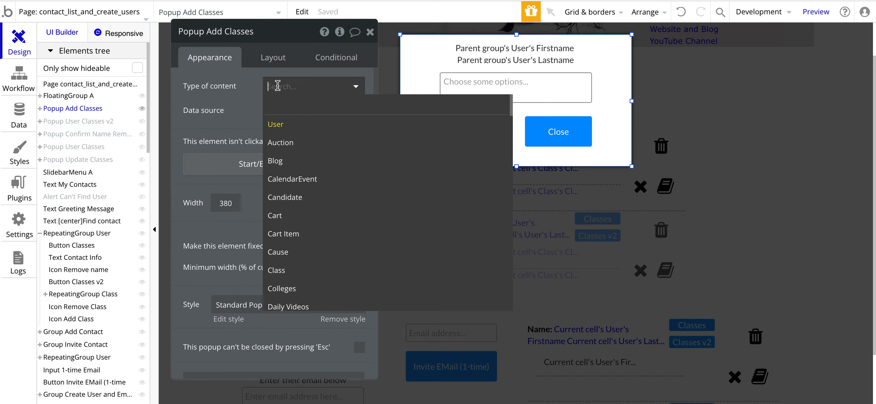
{"action": "left_click", "coordinate": [242, 91]}
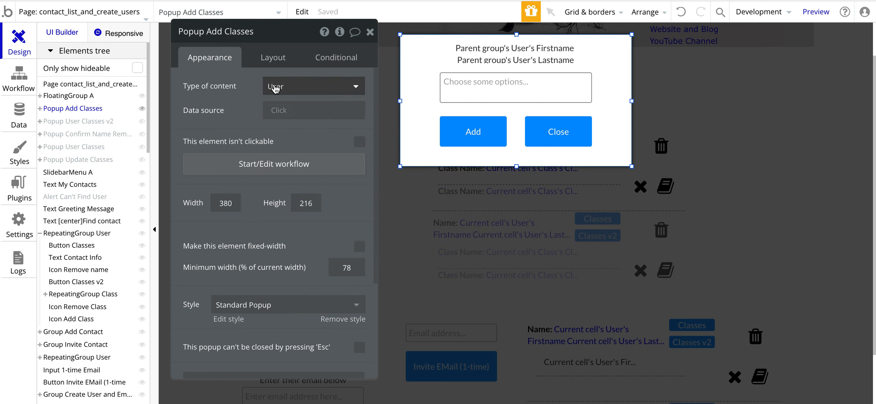
{"action": "left_click", "coordinate": [274, 86]}
{"action": "left_click", "coordinate": [281, 143]}
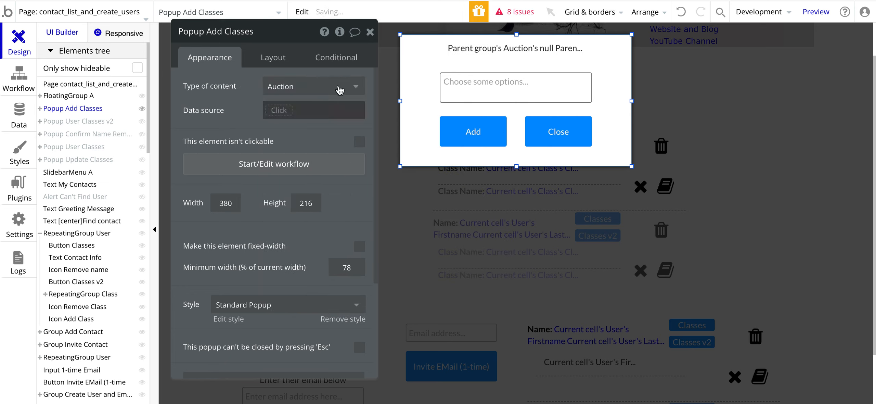
{"action": "left_click", "coordinate": [281, 90]}
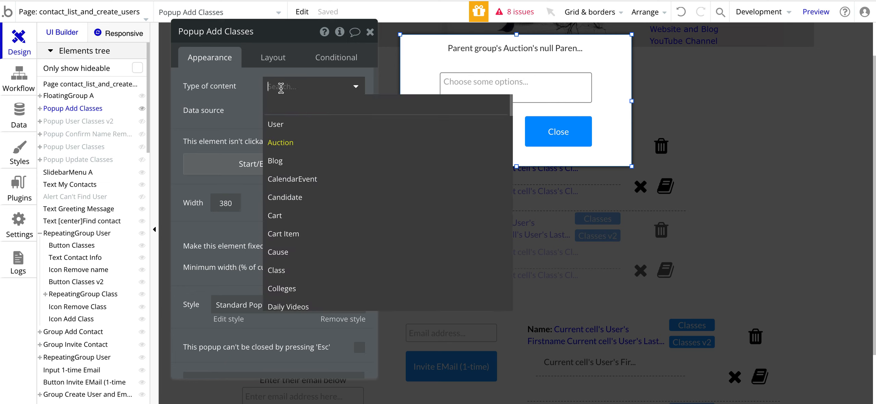
{"action": "left_click", "coordinate": [279, 124]}
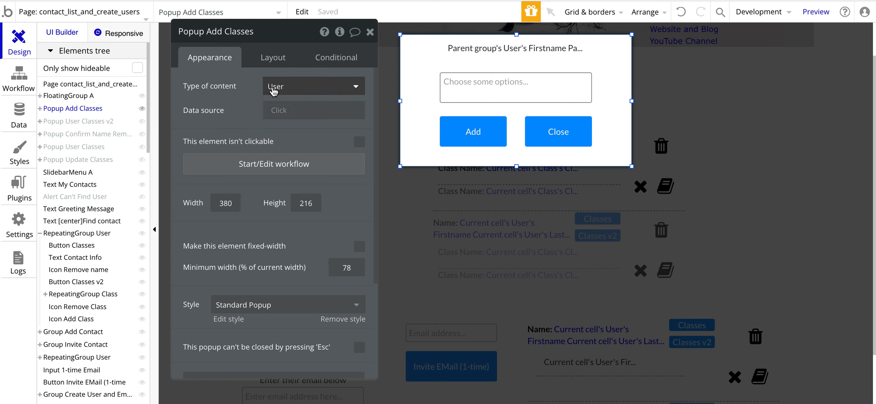
{"action": "left_click", "coordinate": [19, 78]}
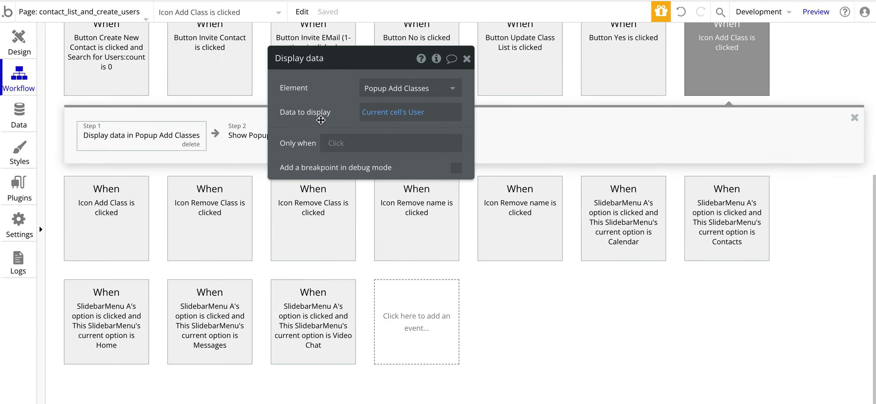
Step: Set the Display data step's data to display to Current cell's User
{"action": "left_click", "coordinate": [419, 114]}
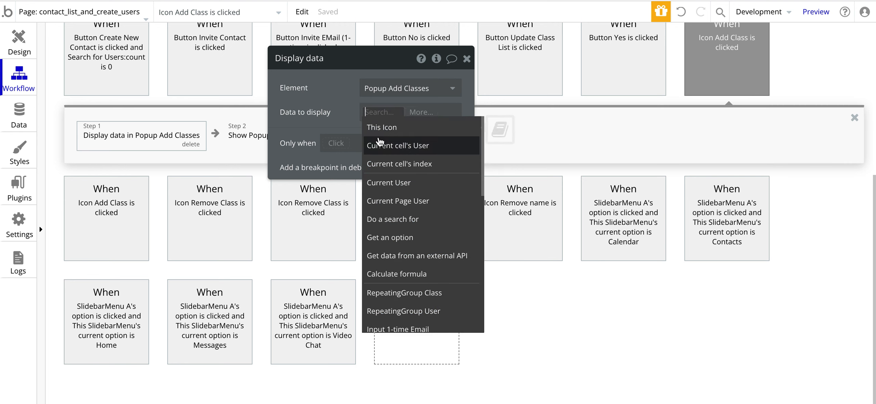
{"action": "left_click", "coordinate": [380, 146]}
{"action": "left_click", "coordinate": [12, 58]}
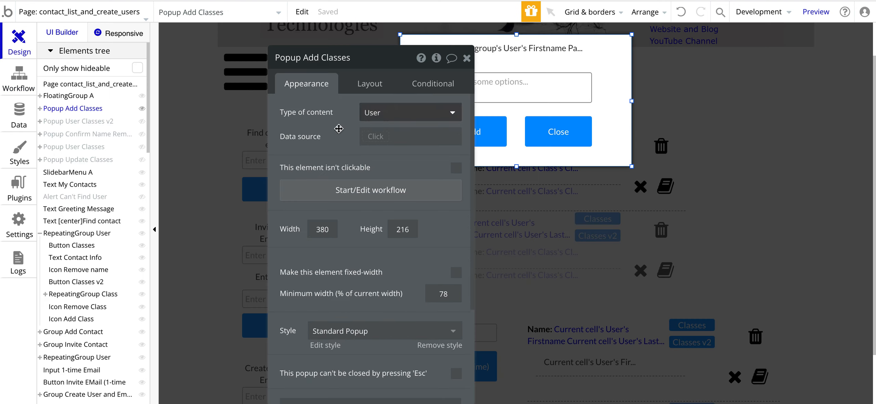
Step: Make the popup header show Parent group's User's Firstname, deleting the duplicate expression
{"action": "left_click", "coordinate": [494, 47]}
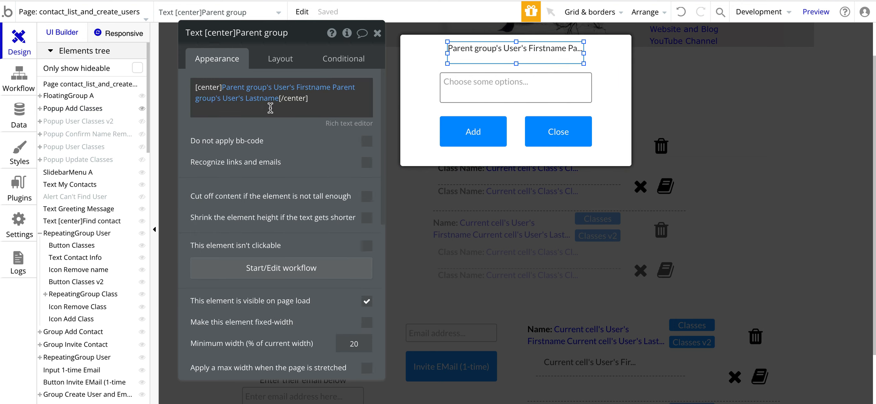
{"action": "mouse_move", "coordinate": [255, 95]}
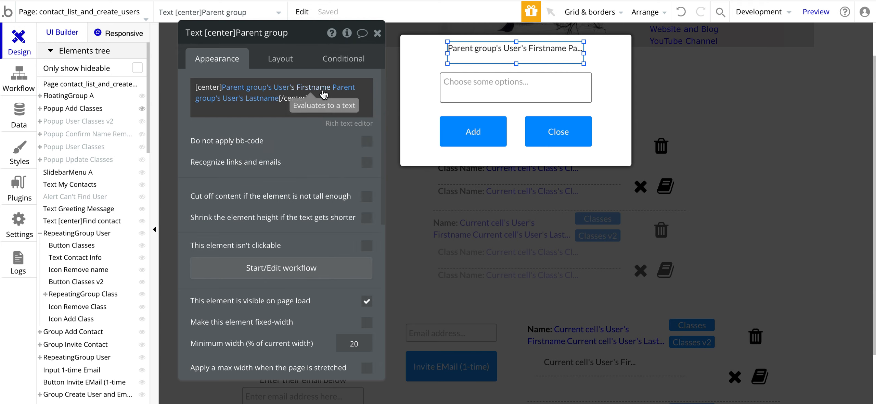
{"action": "double_click", "coordinate": [257, 110]}
{"action": "left_click", "coordinate": [246, 120]}
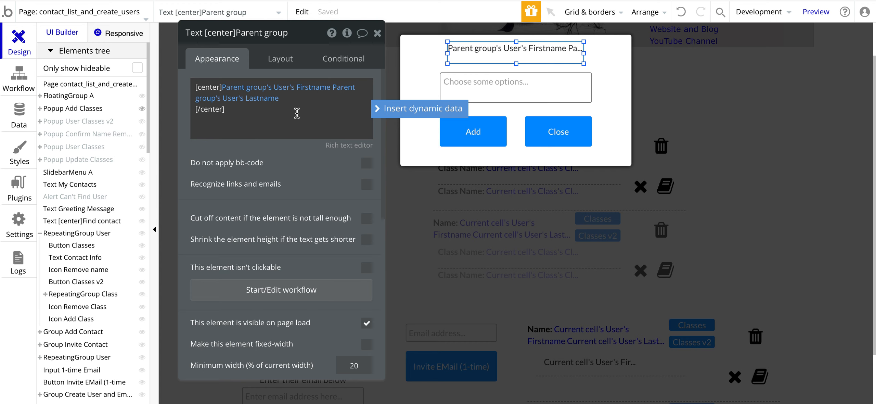
{"action": "left_click", "coordinate": [391, 111]}
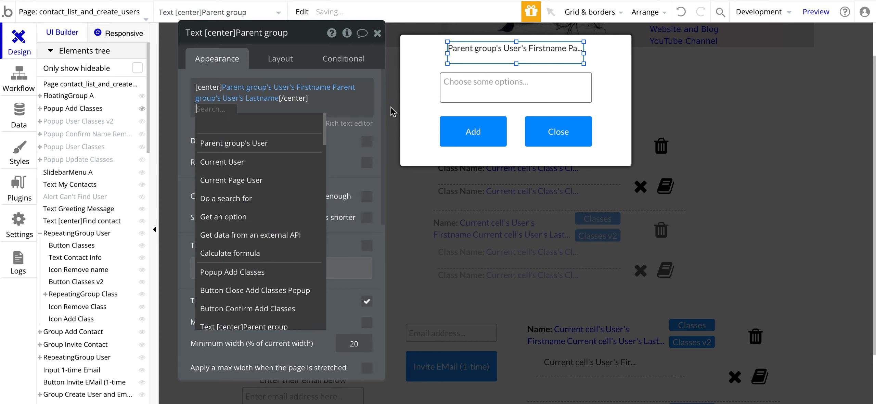
{"action": "left_click", "coordinate": [225, 142]}
{"action": "scroll", "coordinate": [317, 225], "scroll_direction": "down", "scroll_amount": 5}
{"action": "scroll", "coordinate": [317, 227], "scroll_direction": "down", "scroll_amount": 3}
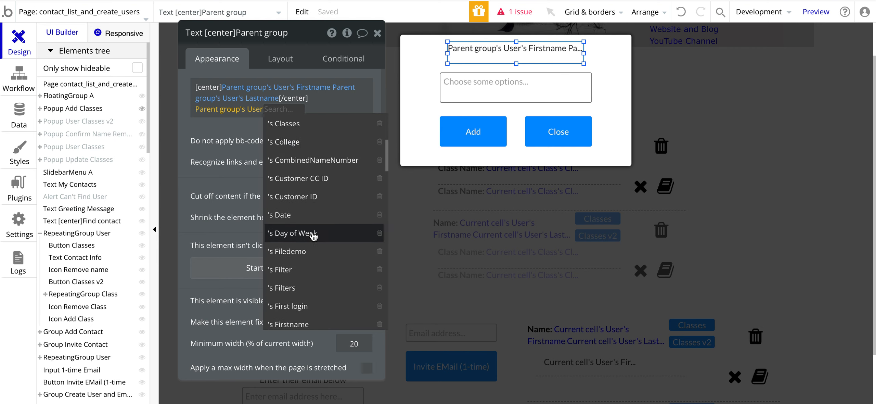
{"action": "left_click", "coordinate": [289, 253]}
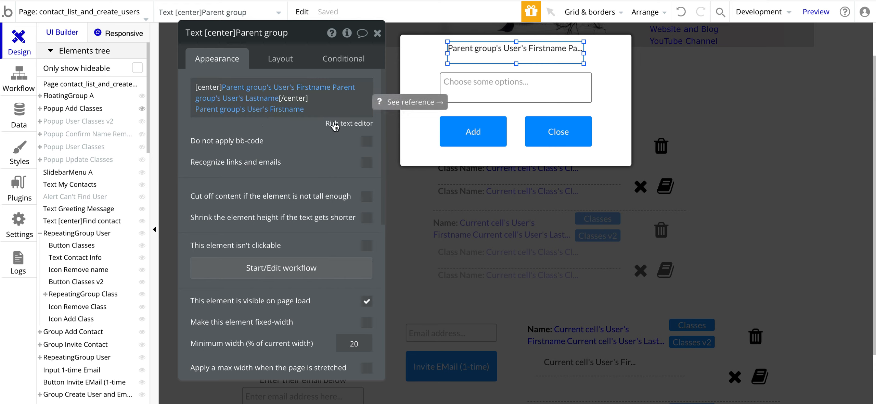
{"action": "left_click", "coordinate": [218, 110]}
{"action": "key", "text": "BackSpace"}
{"action": "left_click", "coordinate": [283, 151]}
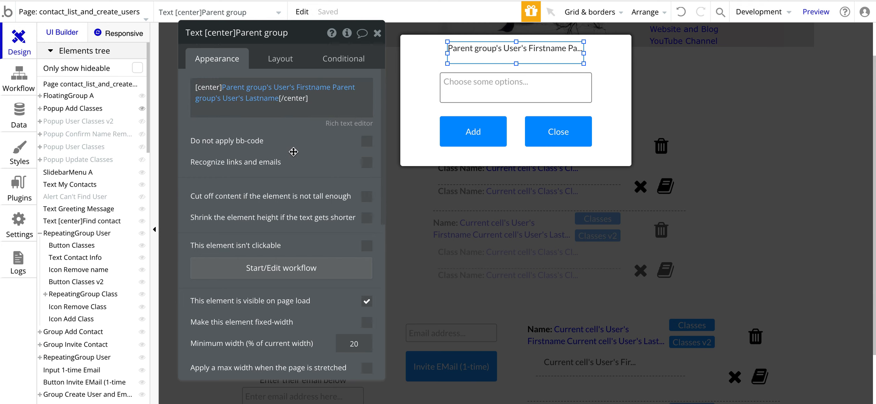
{"action": "left_click", "coordinate": [19, 115]}
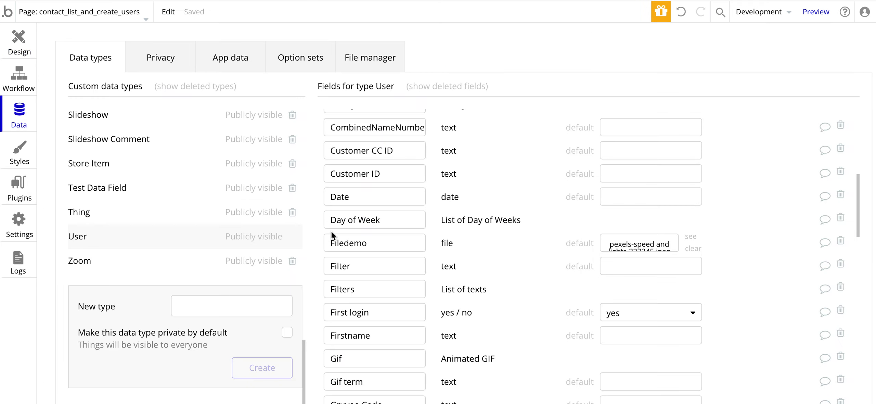
Step: Scroll through the User type's fields, such as Account Pending and Account Status
{"action": "scroll", "coordinate": [339, 236], "scroll_direction": "down", "scroll_amount": 6}
{"action": "scroll", "coordinate": [342, 237], "scroll_direction": "down", "scroll_amount": 15}
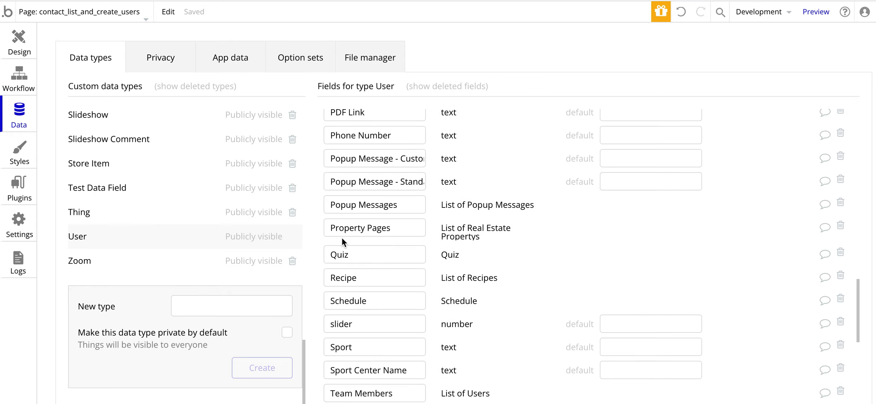
{"action": "scroll", "coordinate": [342, 238], "scroll_direction": "down", "scroll_amount": 1}
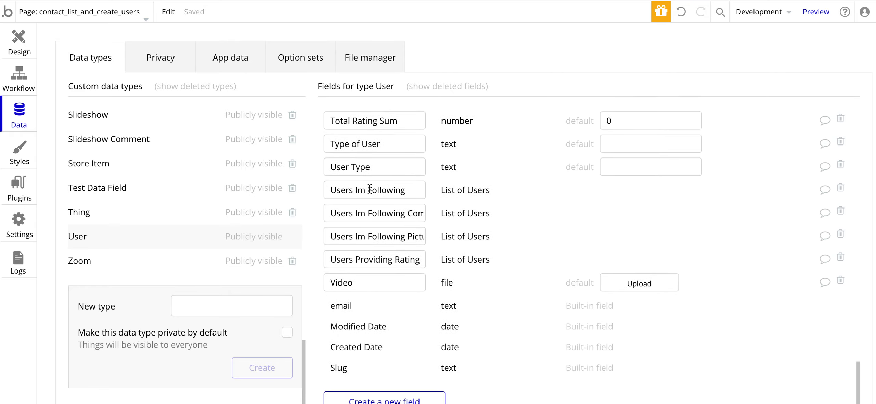
{"action": "scroll", "coordinate": [369, 189], "scroll_direction": "up", "scroll_amount": 20}
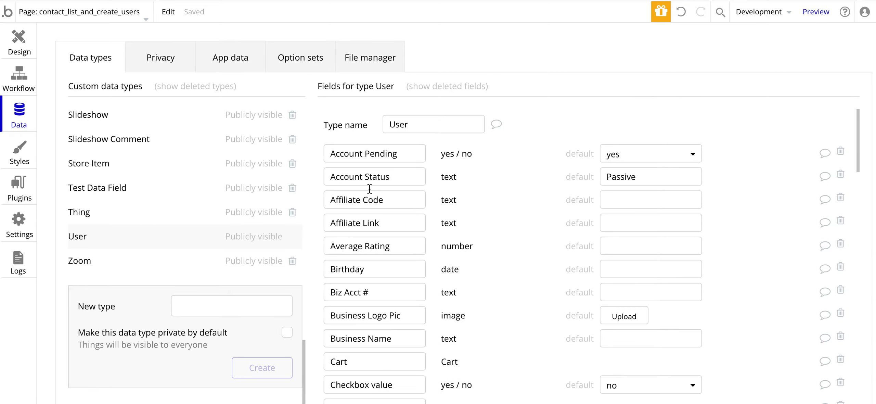
{"action": "left_click", "coordinate": [19, 36]}
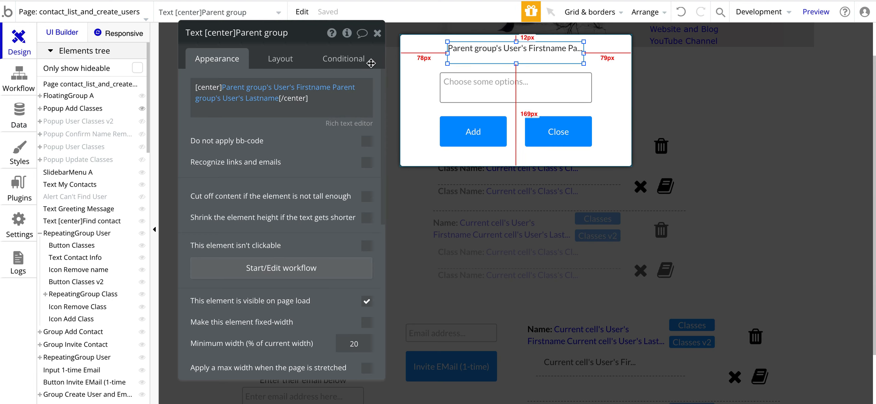
Step: Set the Classes multidropdown to Dynamic choices with Class as its type of choices
{"action": "left_click_drag", "start_coordinate": [293, 132], "coordinate": [303, 115]}
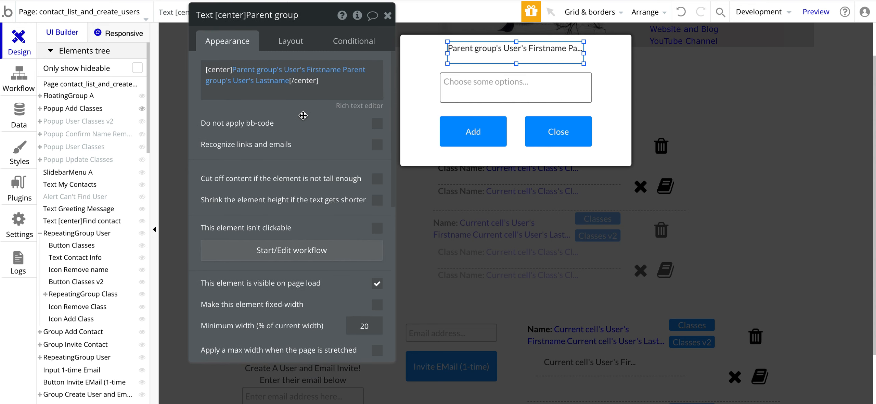
{"action": "left_click", "coordinate": [459, 96]}
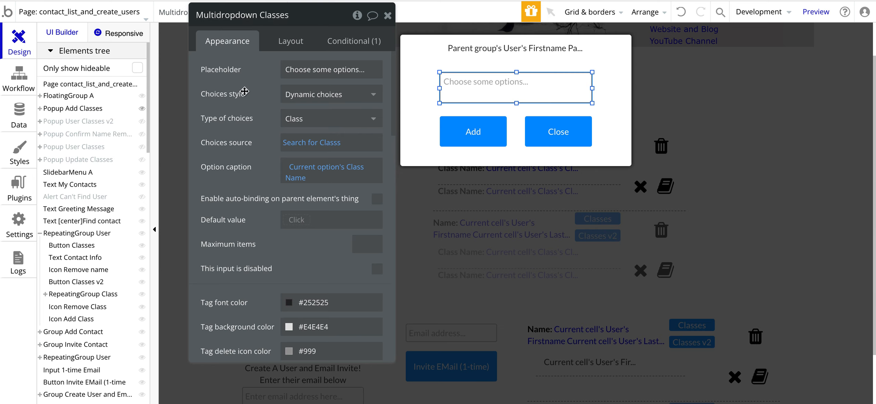
{"action": "left_click", "coordinate": [297, 102]}
{"action": "left_click", "coordinate": [290, 110]}
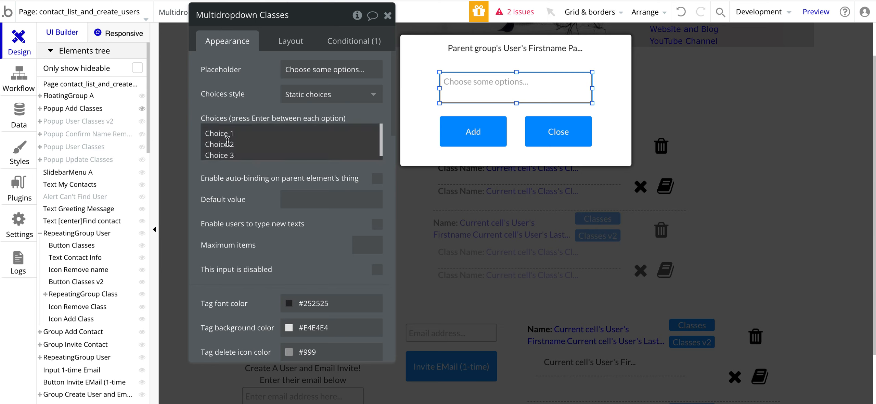
{"action": "scroll", "coordinate": [258, 152], "scroll_direction": "down", "scroll_amount": 1}
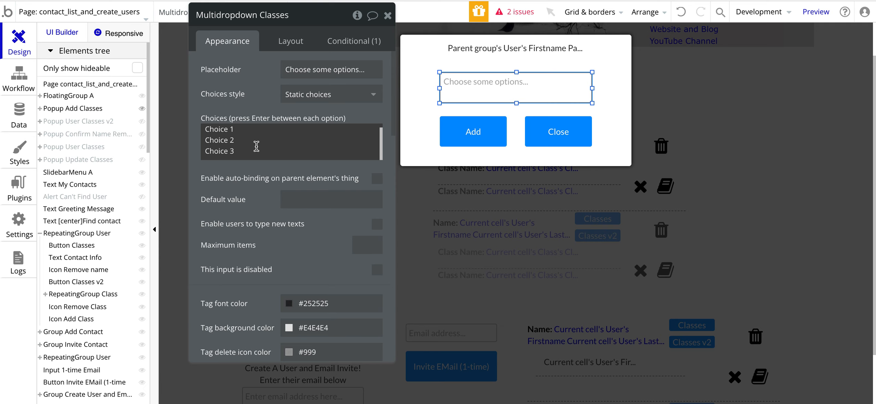
{"action": "left_click", "coordinate": [299, 95]}
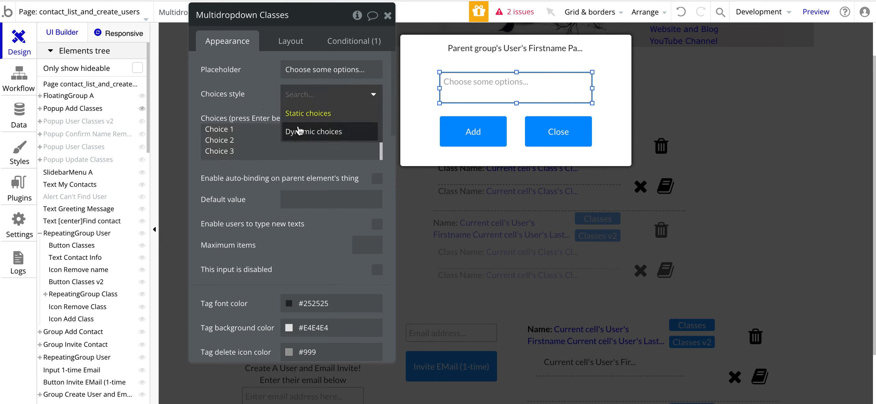
{"action": "left_click", "coordinate": [299, 131]}
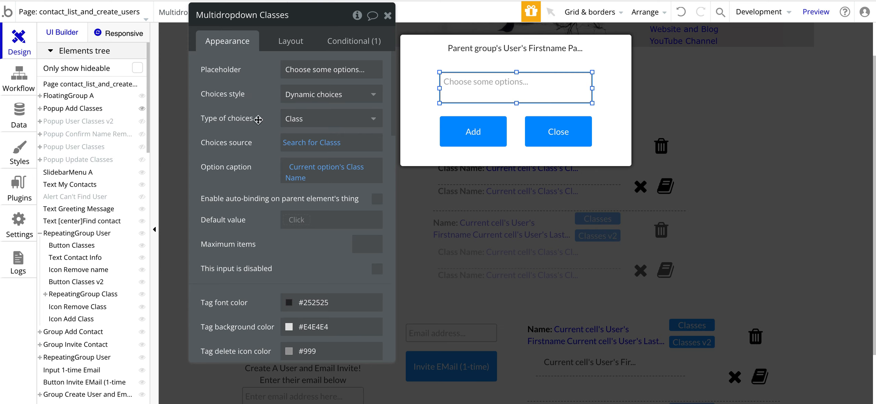
{"action": "left_click", "coordinate": [297, 119]}
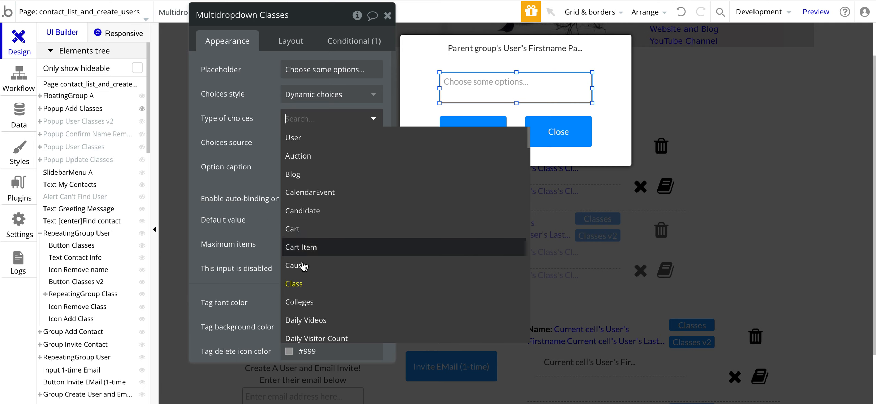
{"action": "left_click", "coordinate": [295, 284]}
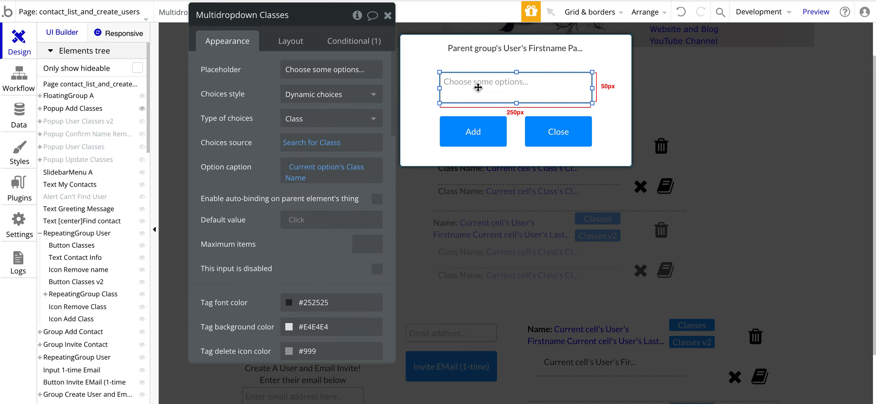
{"action": "key", "text": "ctrl+Tab"}
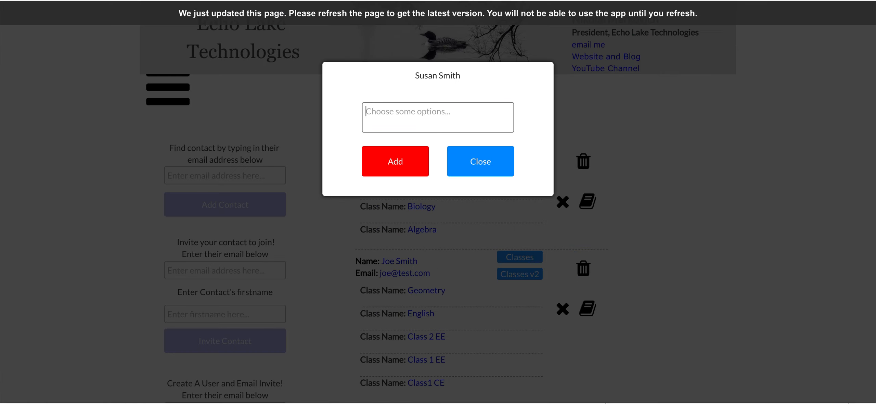
Step: Check the dropdown's offered classes in preview and look at its Search for Classs source
{"action": "left_click", "coordinate": [393, 119]}
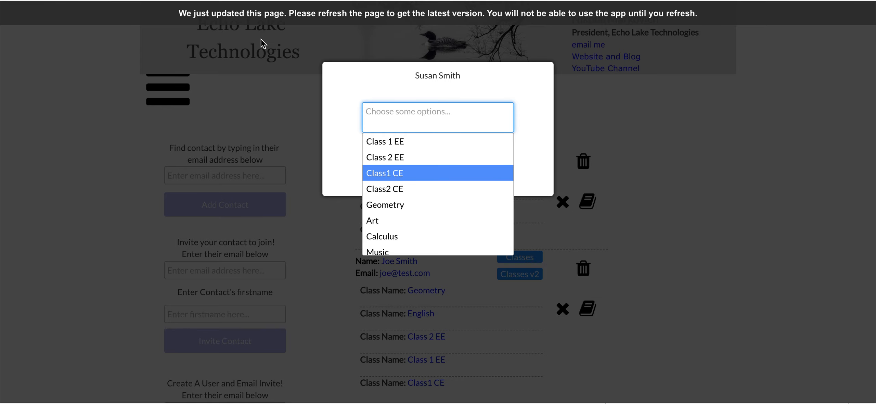
{"action": "key", "text": "ctrl+shift+Tab"}
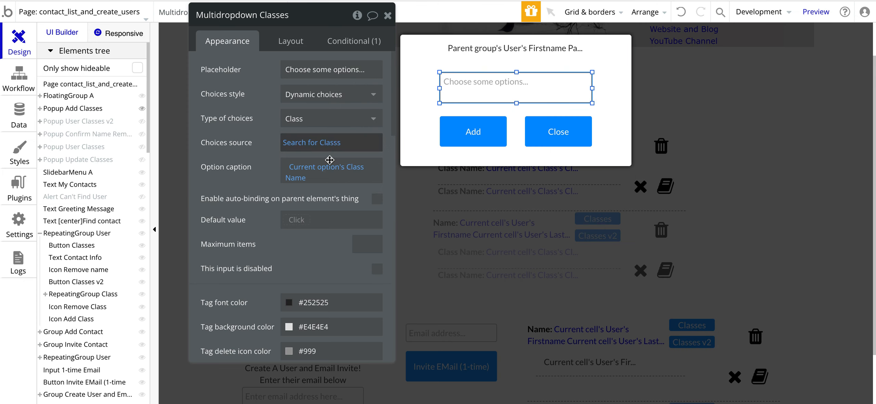
{"action": "left_click", "coordinate": [294, 148]}
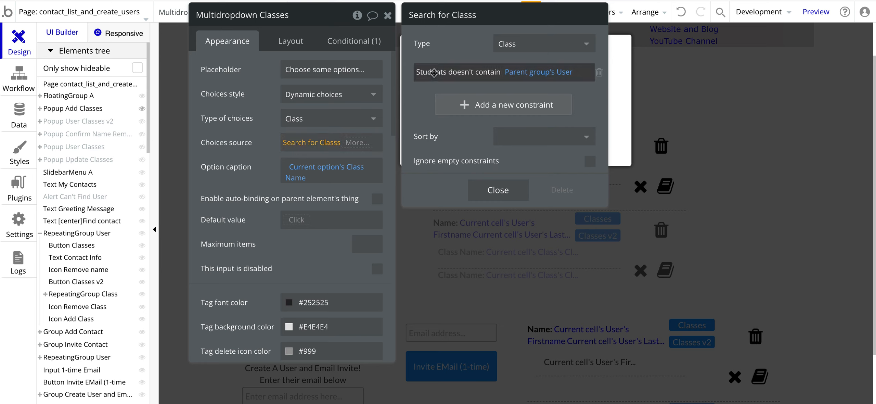
{"action": "mouse_move", "coordinate": [532, 79]}
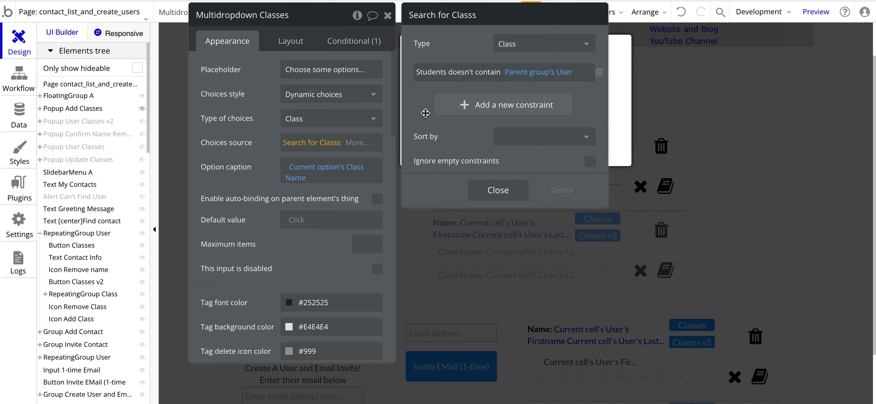
{"action": "left_click", "coordinate": [368, 132]}
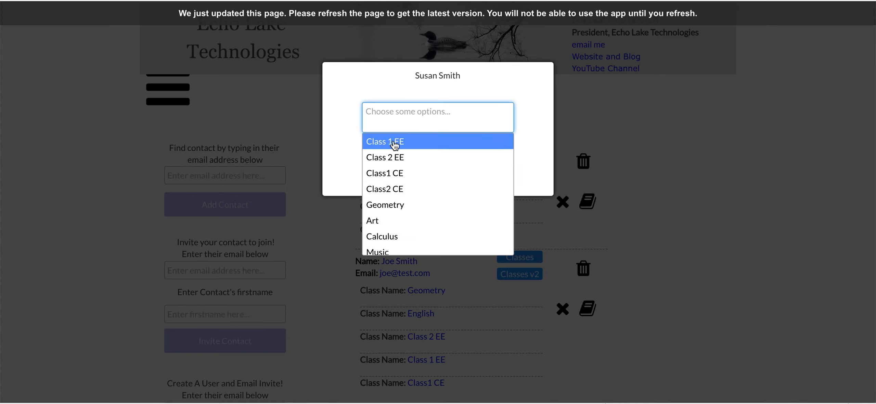
{"action": "left_click", "coordinate": [331, 133]}
{"action": "left_click", "coordinate": [477, 174]}
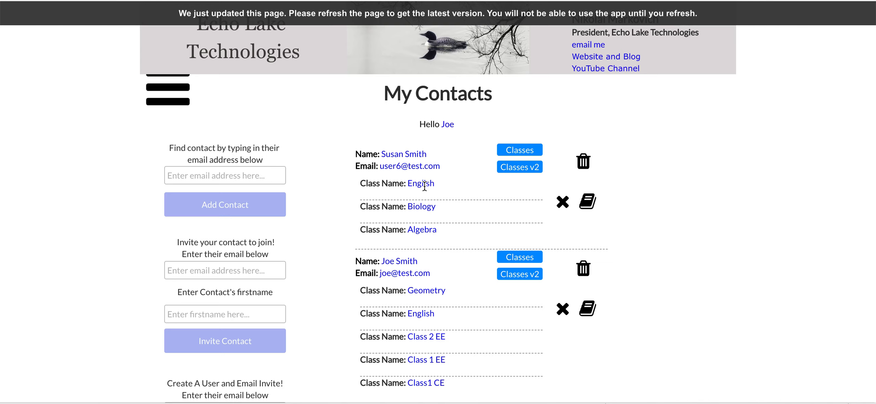
Step: Browse the first contact's class list in preview, then review the Students doesn't contain constraint
{"action": "left_click", "coordinate": [587, 201]}
{"action": "left_click", "coordinate": [405, 123]}
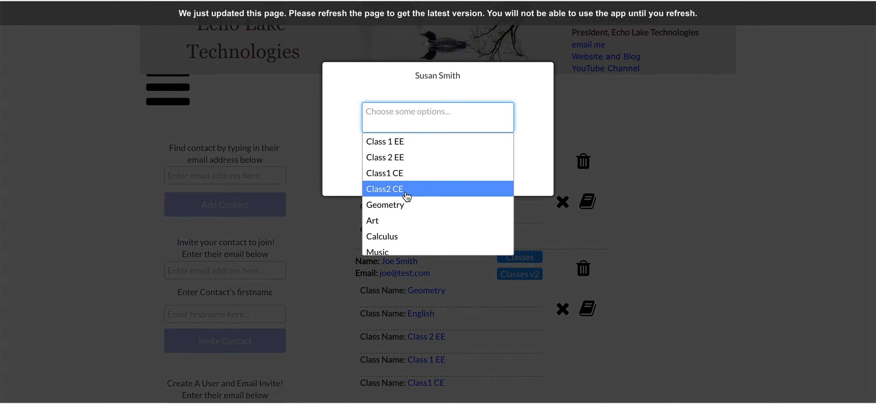
{"action": "scroll", "coordinate": [407, 197], "scroll_direction": "down", "scroll_amount": 1}
{"action": "scroll", "coordinate": [400, 177], "scroll_direction": "up", "scroll_amount": 2}
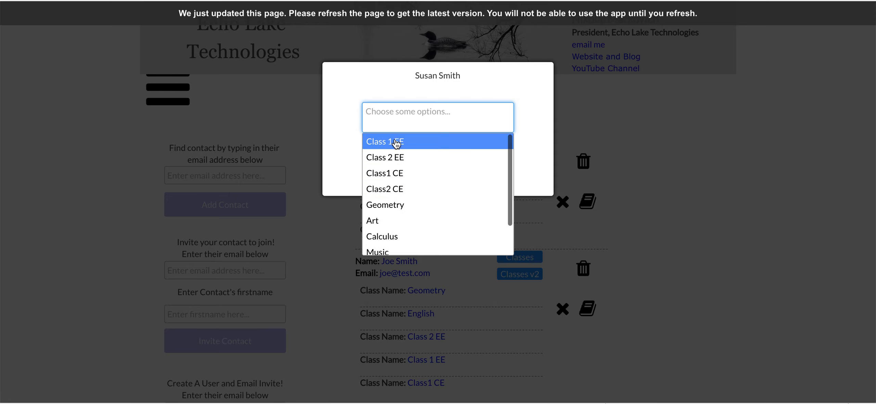
{"action": "left_click", "coordinate": [345, 146]}
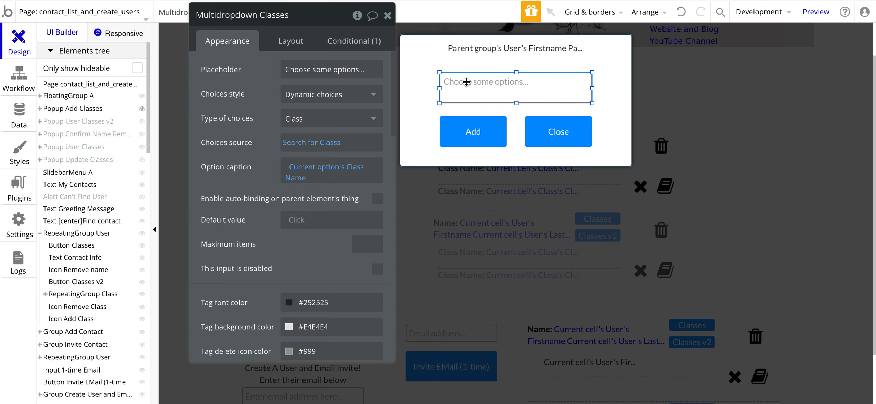
{"action": "left_click", "coordinate": [311, 142]}
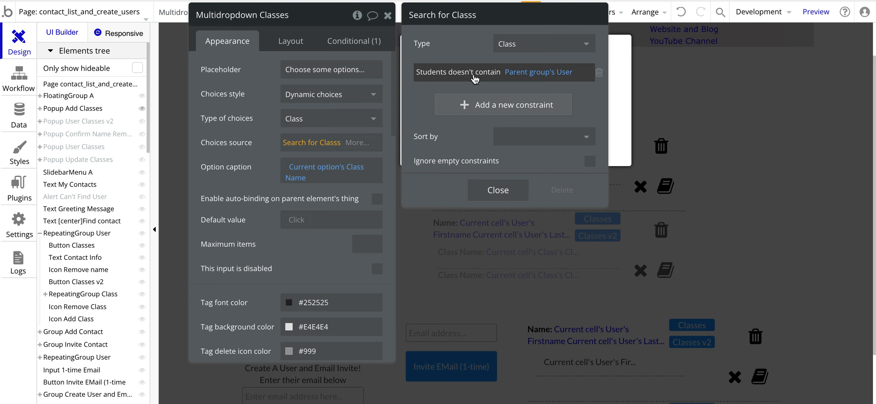
{"action": "left_click", "coordinate": [461, 52]}
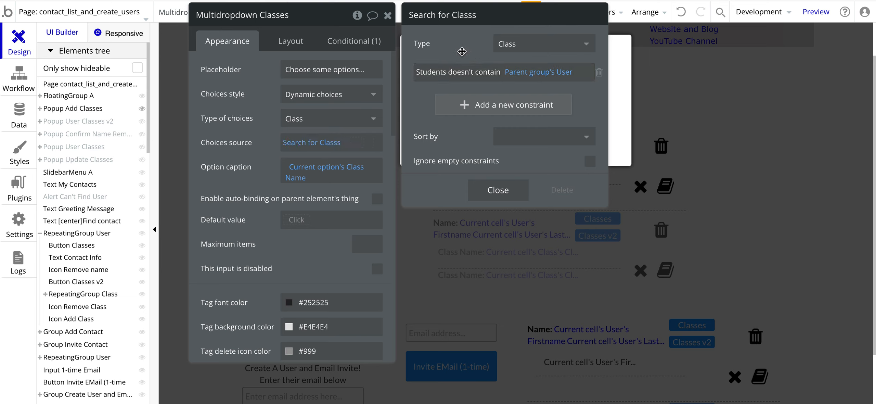
Step: Open the Class data type and view its 13 records under App data > All Classes
{"action": "left_click", "coordinate": [19, 118]}
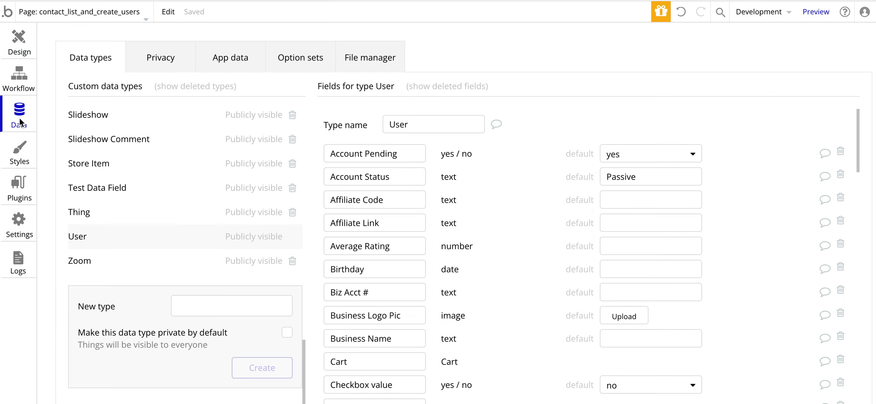
{"action": "scroll", "coordinate": [98, 225], "scroll_direction": "up", "scroll_amount": 15}
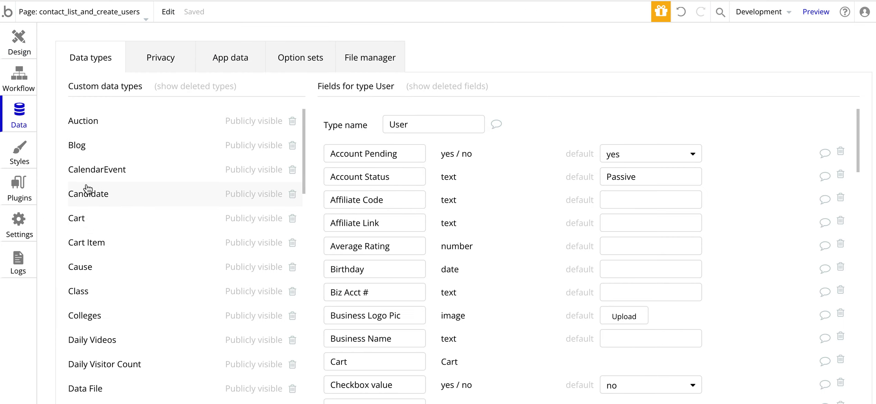
{"action": "left_click", "coordinate": [86, 296]}
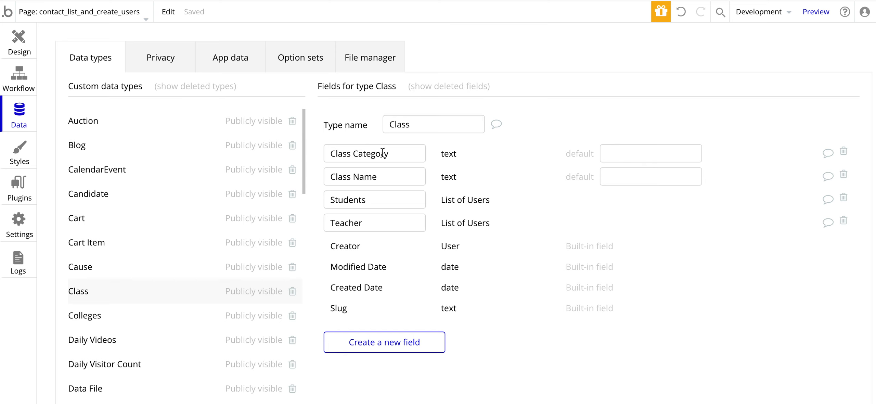
{"action": "left_click", "coordinate": [235, 59]}
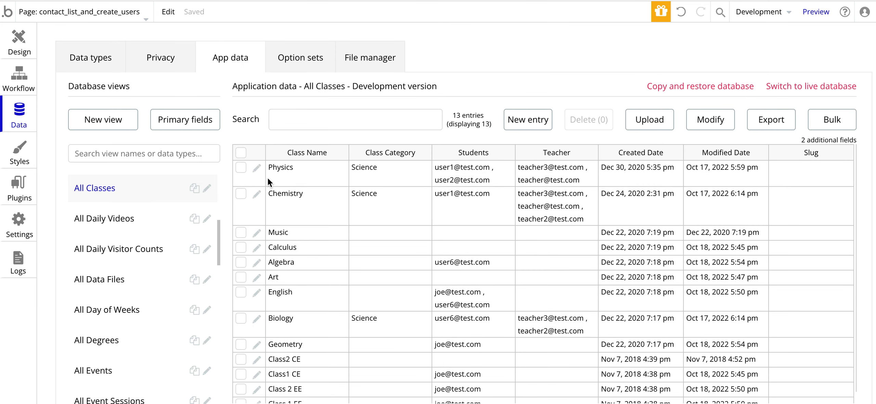
Step: Open the Physics class record to review it, then cancel without saving
{"action": "left_click", "coordinate": [257, 169]}
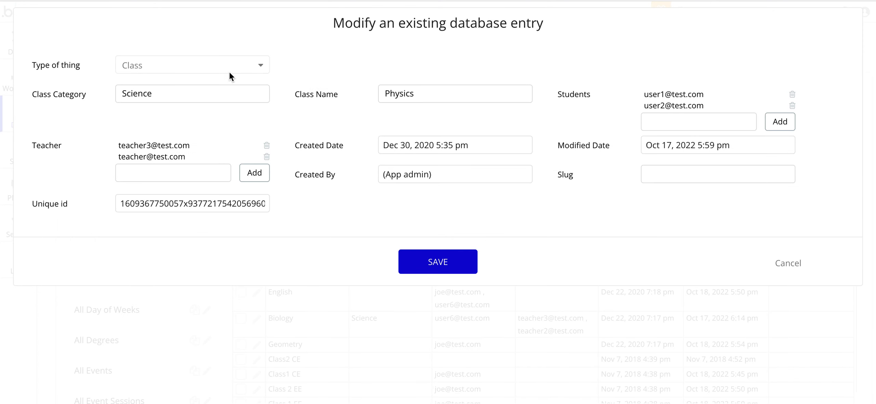
{"action": "left_click", "coordinate": [789, 264]}
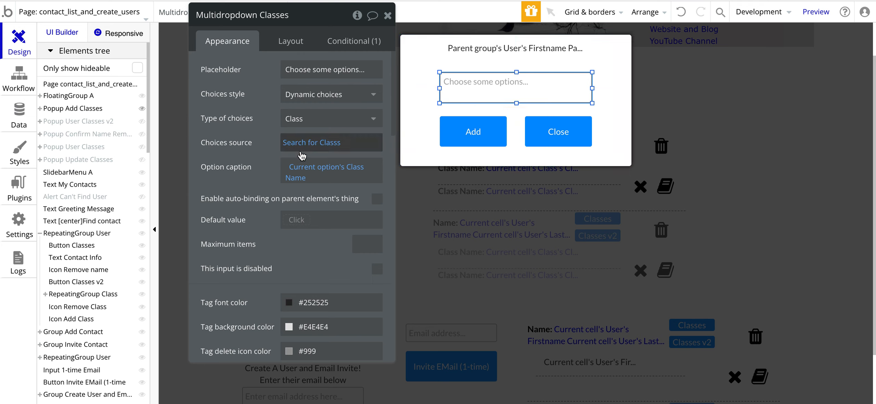
{"action": "left_click", "coordinate": [295, 143]}
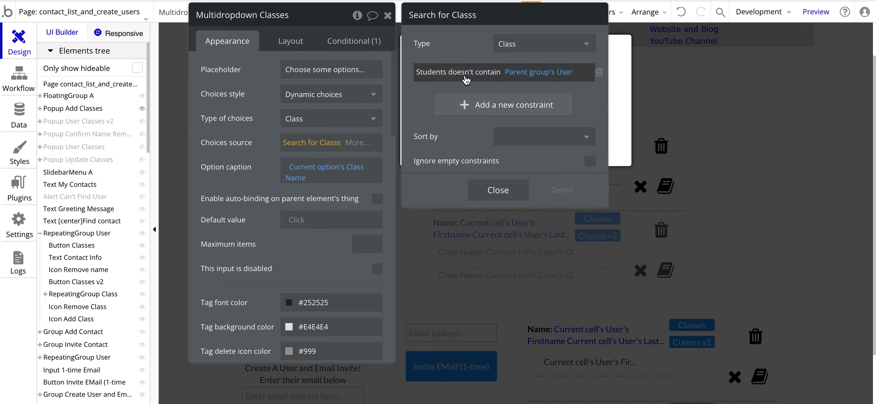
{"action": "left_click", "coordinate": [464, 106]}
{"action": "left_click", "coordinate": [427, 100]}
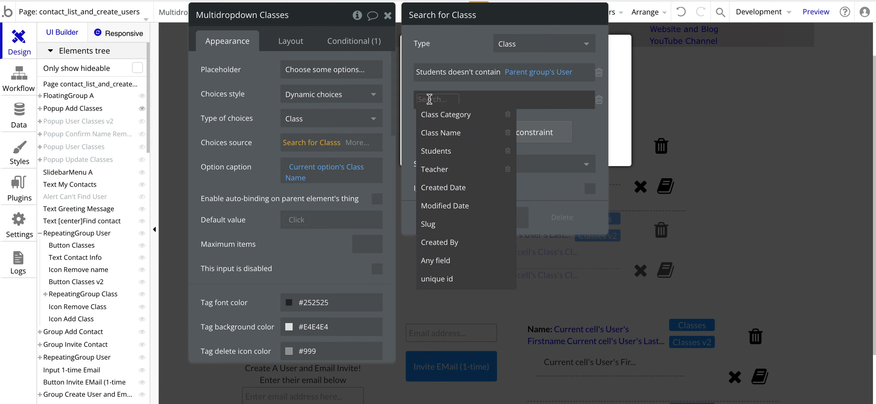
{"action": "left_click", "coordinate": [437, 151]}
{"action": "left_click", "coordinate": [458, 99]}
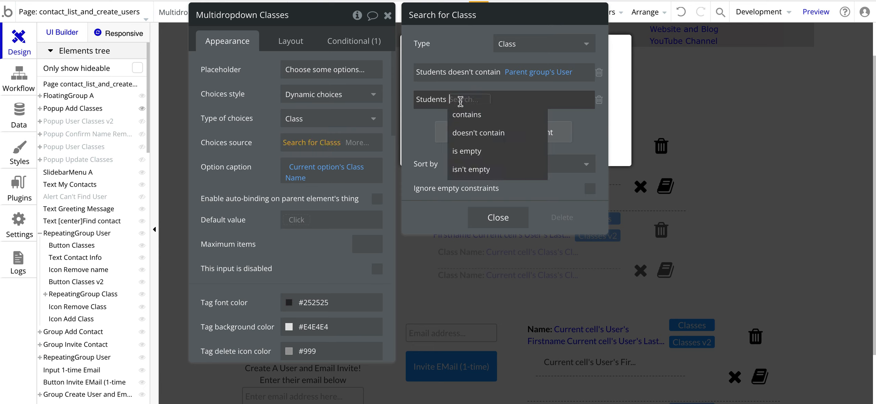
{"action": "left_click", "coordinate": [467, 137]}
{"action": "left_click", "coordinate": [512, 99]}
{"action": "left_click", "coordinate": [518, 113]}
{"action": "left_click", "coordinate": [589, 139]}
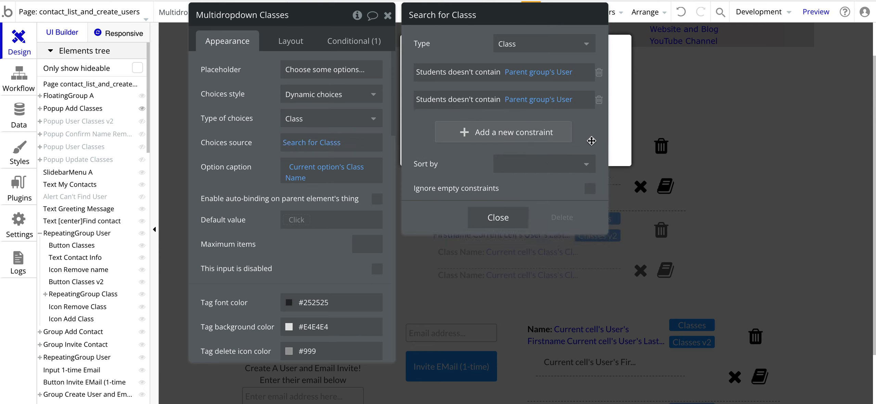
{"action": "left_click", "coordinate": [599, 100]}
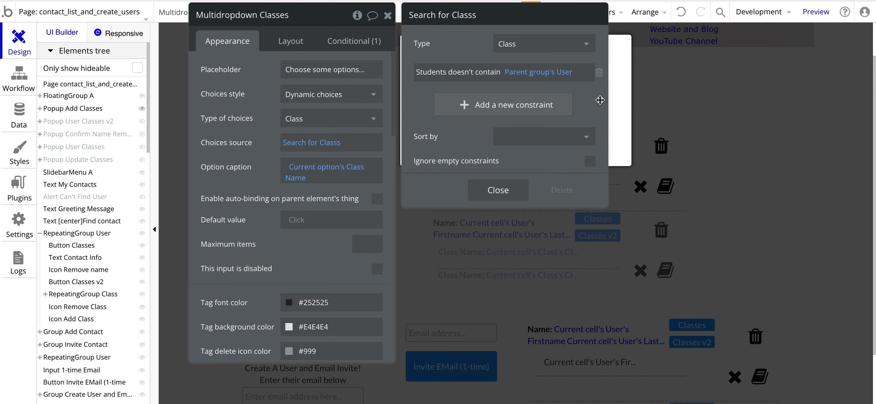
{"action": "left_click", "coordinate": [252, 130]}
{"action": "left_click", "coordinate": [297, 167]}
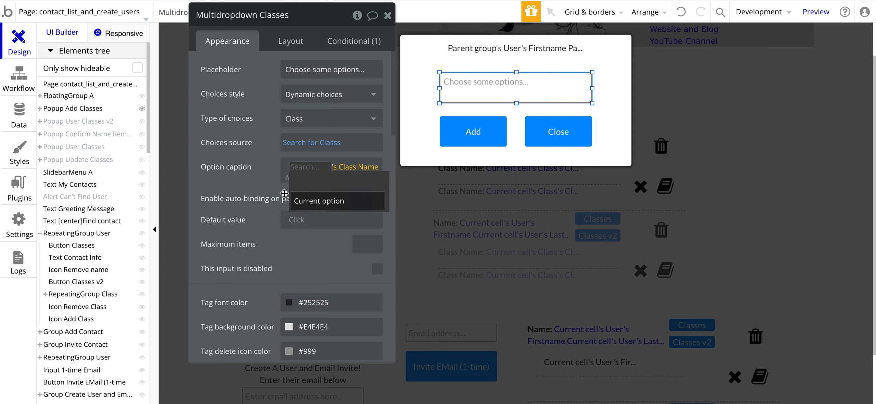
{"action": "left_click", "coordinate": [298, 209]}
{"action": "left_click", "coordinate": [296, 168]}
{"action": "left_click", "coordinate": [317, 194]}
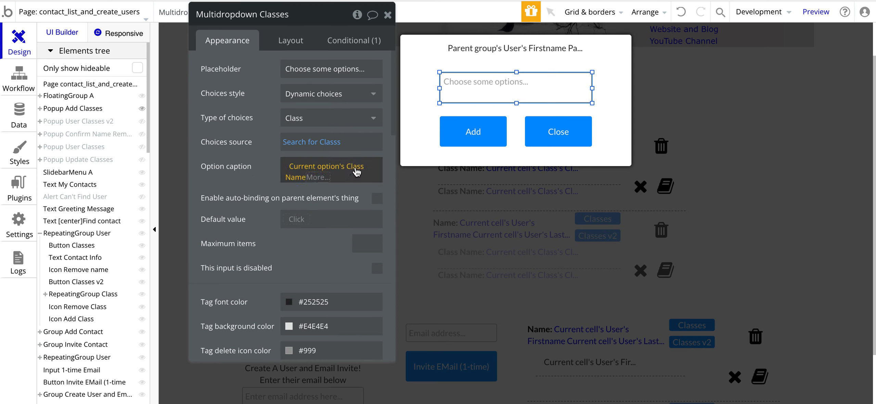
{"action": "left_click", "coordinate": [353, 167]}
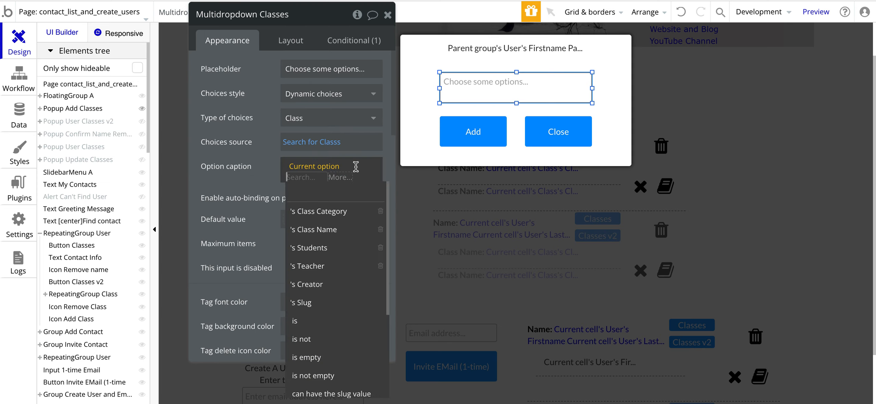
{"action": "left_click", "coordinate": [313, 234]}
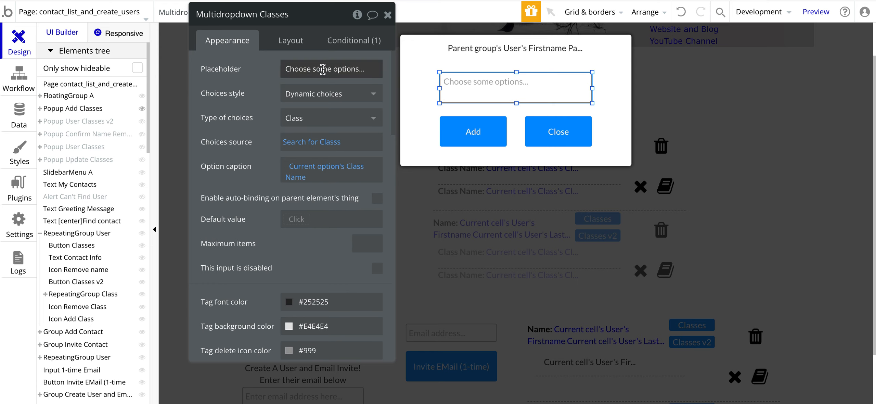
{"action": "left_click_drag", "start_coordinate": [256, 93], "coordinate": [255, 142]}
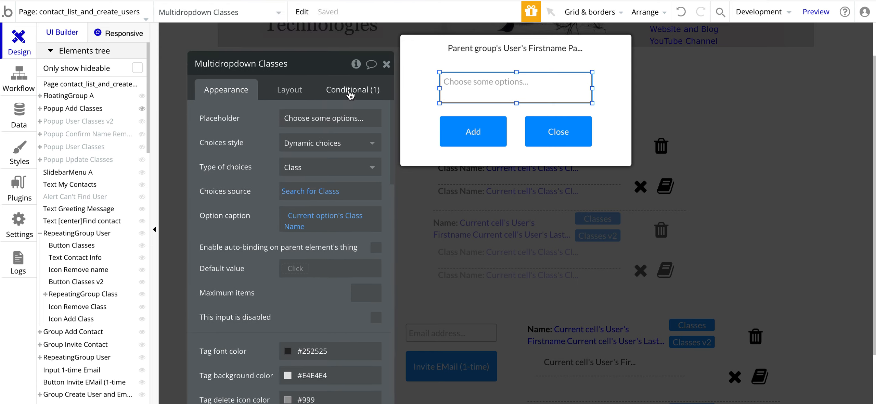
{"action": "left_click", "coordinate": [346, 91]}
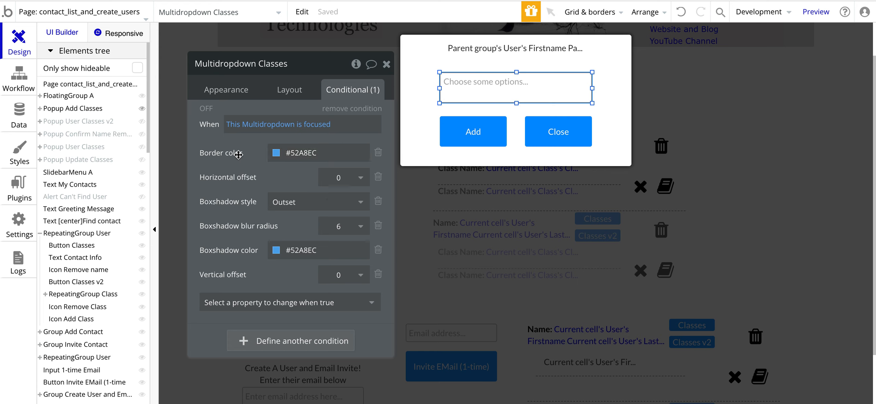
{"action": "left_click", "coordinate": [218, 93]}
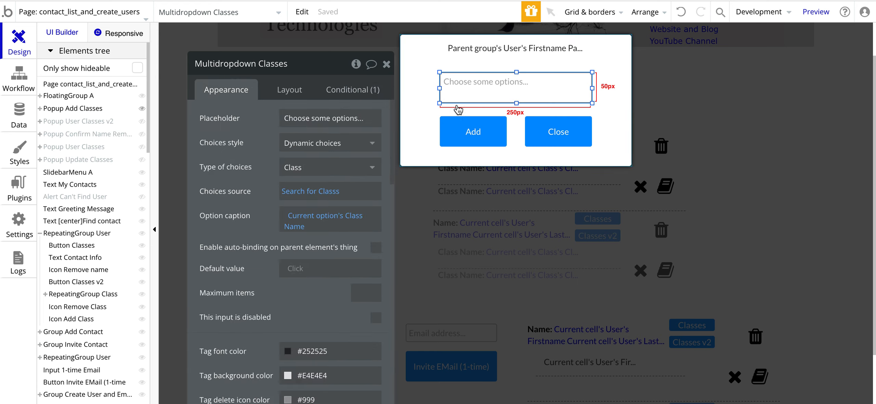
{"action": "left_click", "coordinate": [73, 108]}
Step: Draw a new multidropdown in the popup using Dynamic choices of type Class
{"action": "scroll", "coordinate": [79, 221], "scroll_direction": "down", "scroll_amount": 15}
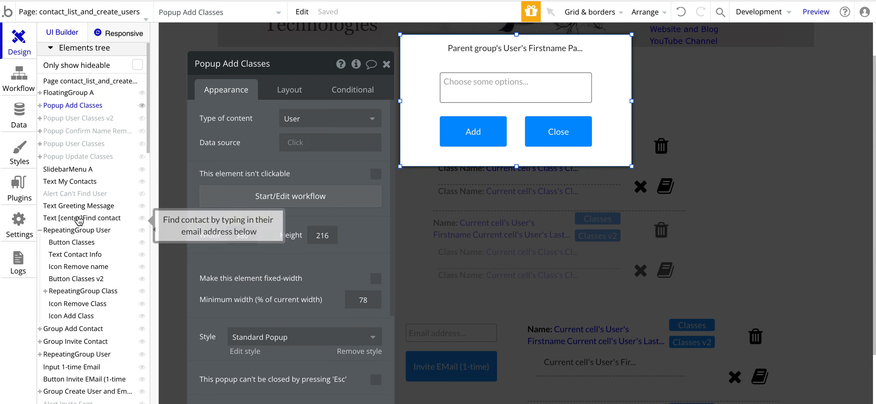
{"action": "scroll", "coordinate": [79, 220], "scroll_direction": "down", "scroll_amount": 10}
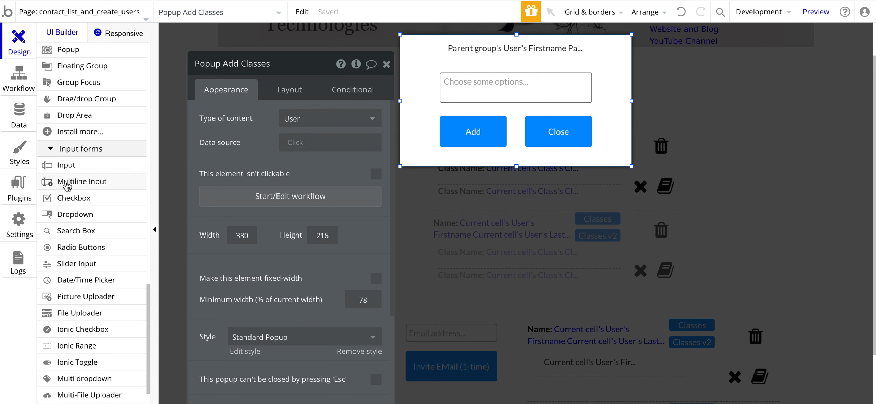
{"action": "scroll", "coordinate": [75, 229], "scroll_direction": "down", "scroll_amount": 1}
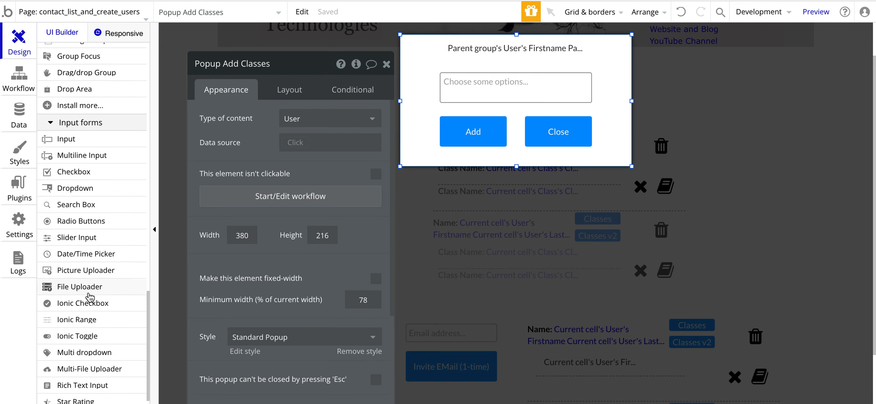
{"action": "scroll", "coordinate": [89, 295], "scroll_direction": "down", "scroll_amount": 2}
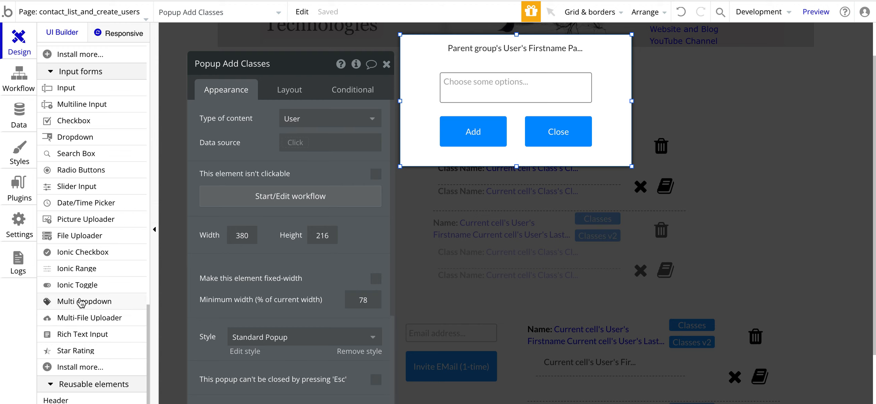
{"action": "left_click", "coordinate": [74, 302]}
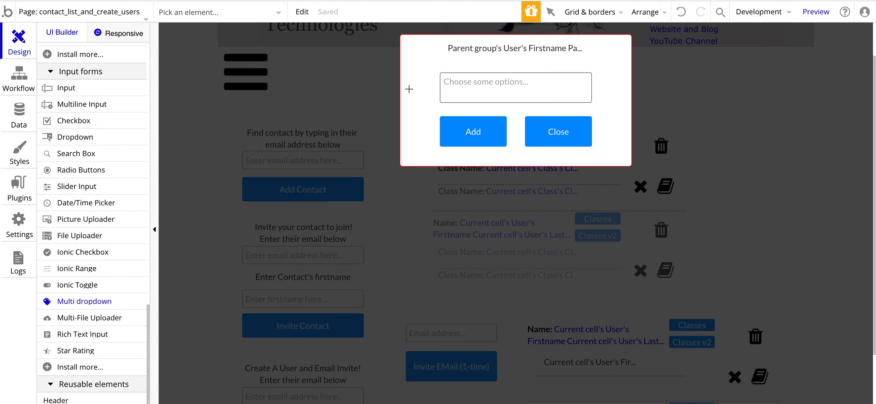
{"action": "mouse_move", "coordinate": [413, 57]}
{"action": "left_mouse_down"}
{"action": "mouse_move", "coordinate": [474, 90]}
{"action": "mouse_move", "coordinate": [540, 86]}
{"action": "left_mouse_up"}
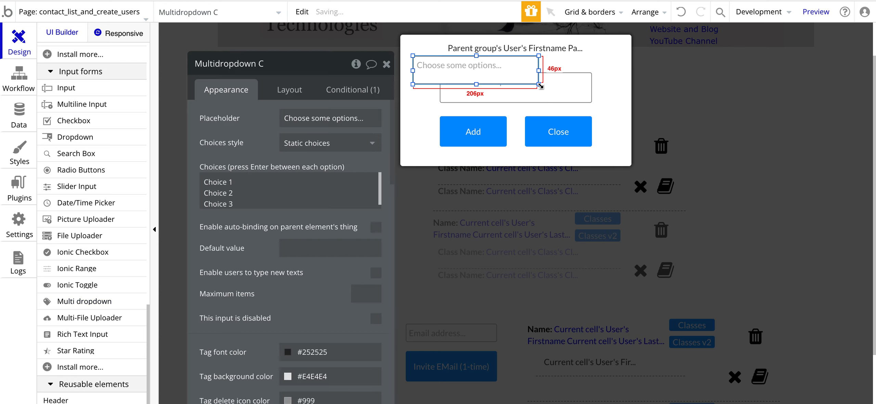
{"action": "left_click", "coordinate": [301, 146]}
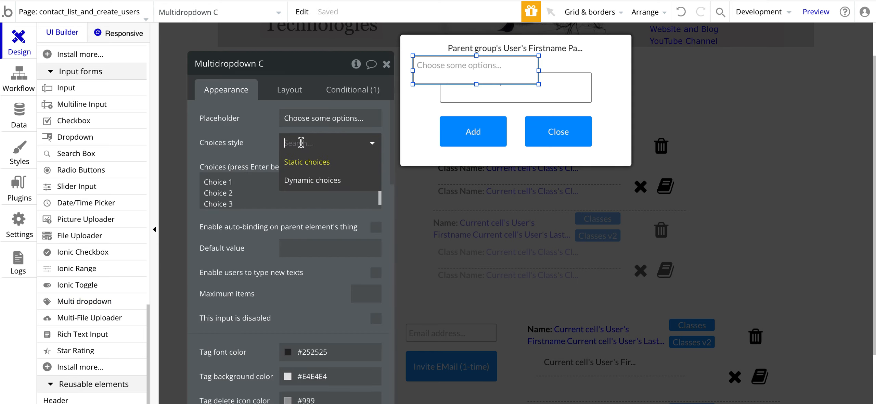
{"action": "left_click", "coordinate": [295, 179]}
{"action": "left_click", "coordinate": [299, 167]}
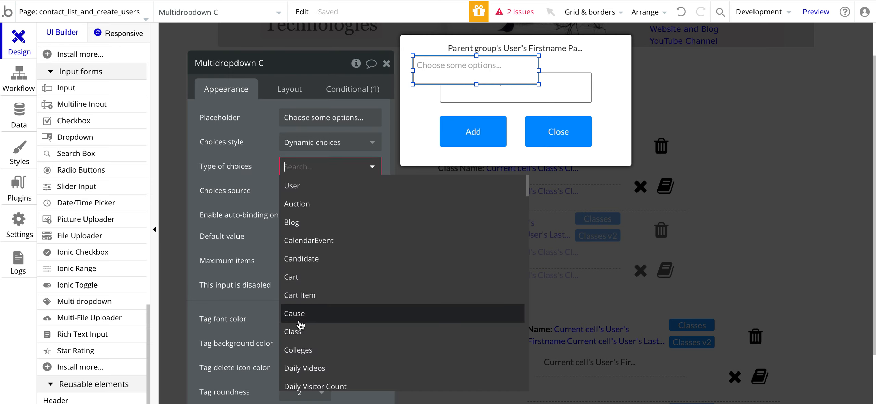
{"action": "left_click", "coordinate": [300, 331]}
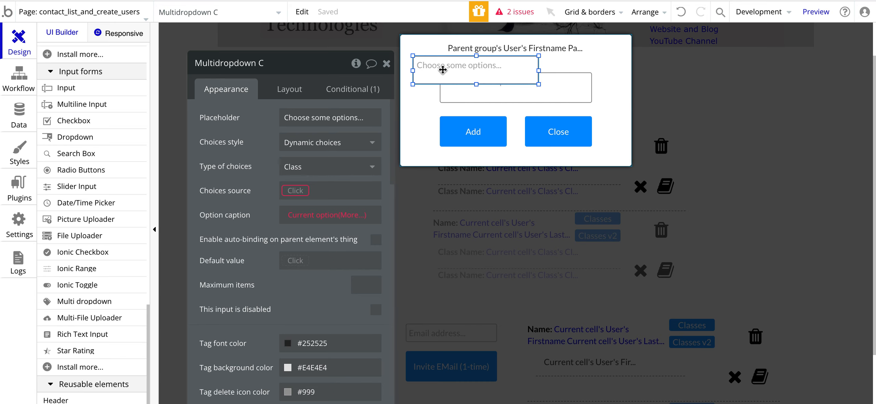
Step: Open the Close button's workflow: Reset, then Hide Popup Add Classes
{"action": "left_click_drag", "start_coordinate": [443, 70], "coordinate": [446, 74]}
{"action": "left_click", "coordinate": [559, 133]}
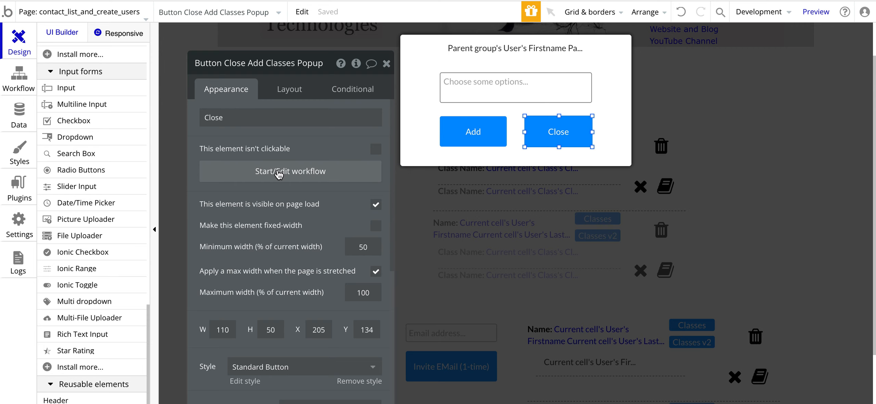
{"action": "left_click", "coordinate": [279, 172]}
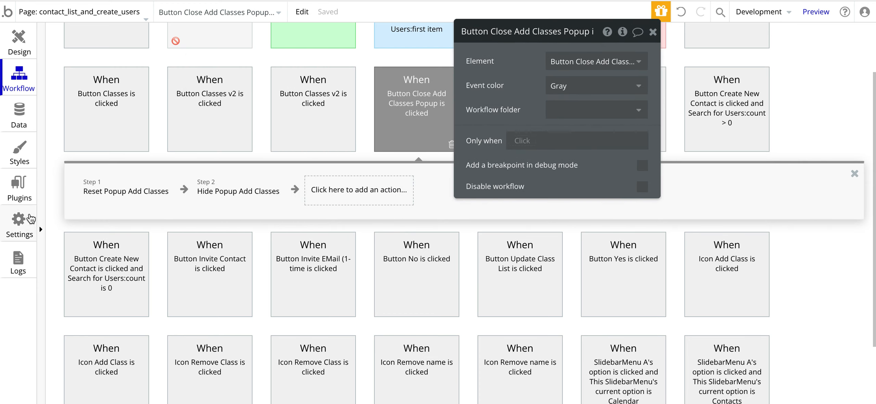
Step: Add a Reset data step for Popup Add Classes, then remove the duplicate reset step
{"action": "mouse_move", "coordinate": [110, 200]}
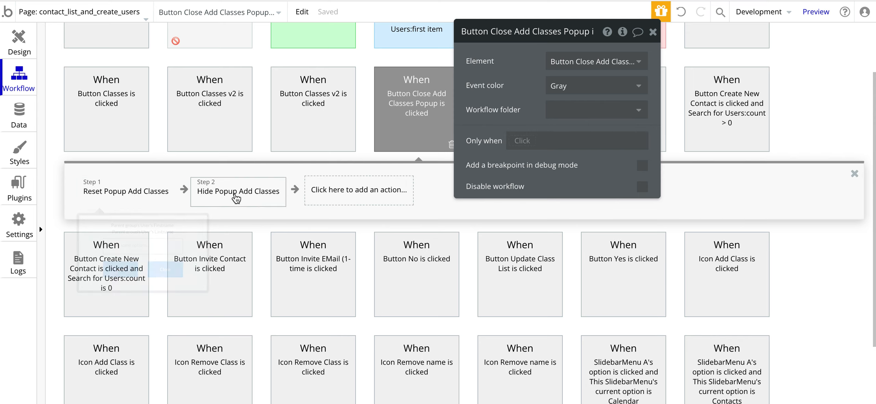
{"action": "mouse_move", "coordinate": [233, 197]}
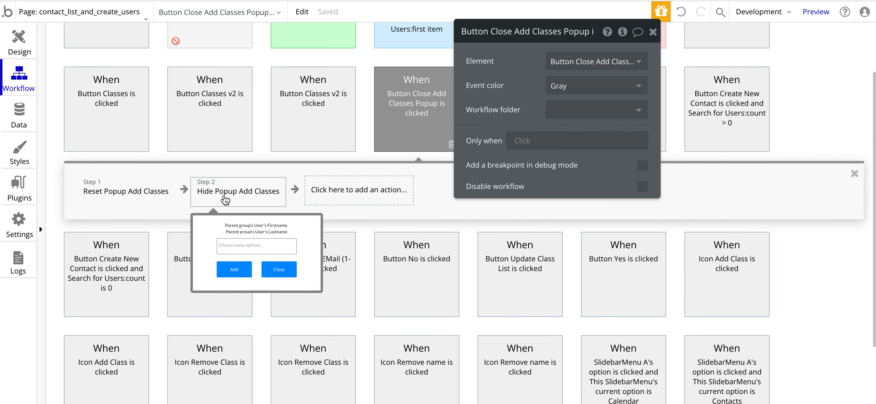
{"action": "left_click", "coordinate": [353, 190]}
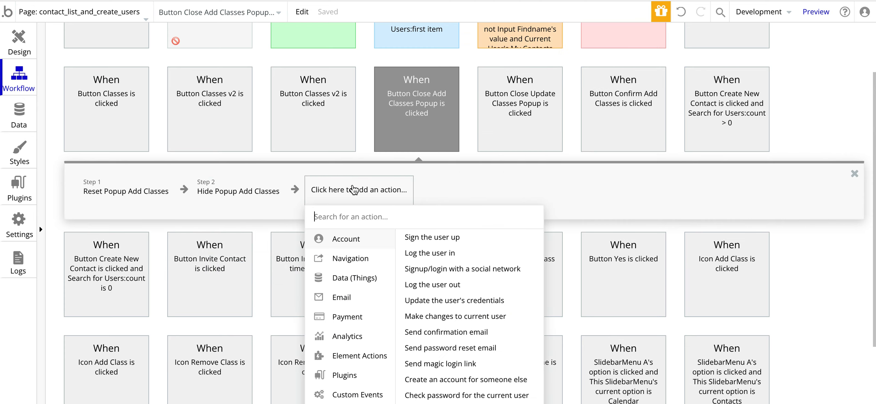
{"action": "mouse_move", "coordinate": [349, 292]}
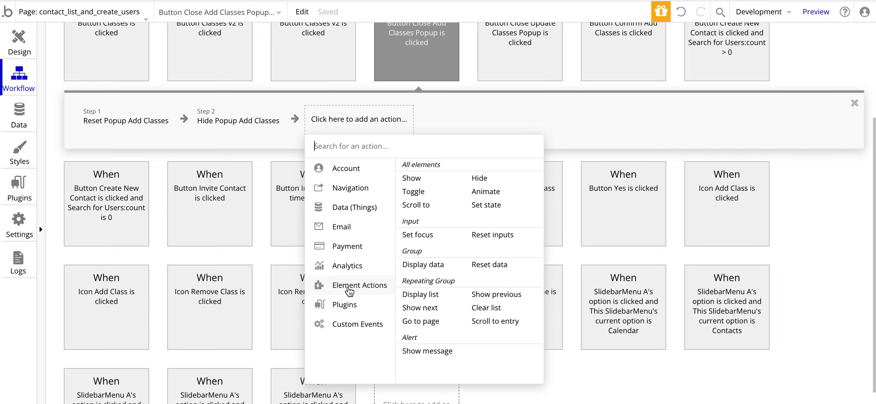
{"action": "left_click", "coordinate": [474, 267]}
{"action": "left_click", "coordinate": [559, 59]}
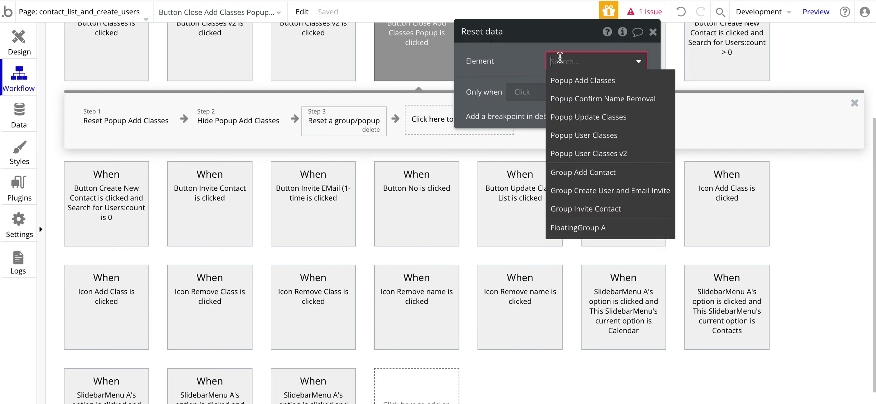
{"action": "left_click", "coordinate": [567, 80]}
{"action": "left_click", "coordinate": [383, 129]}
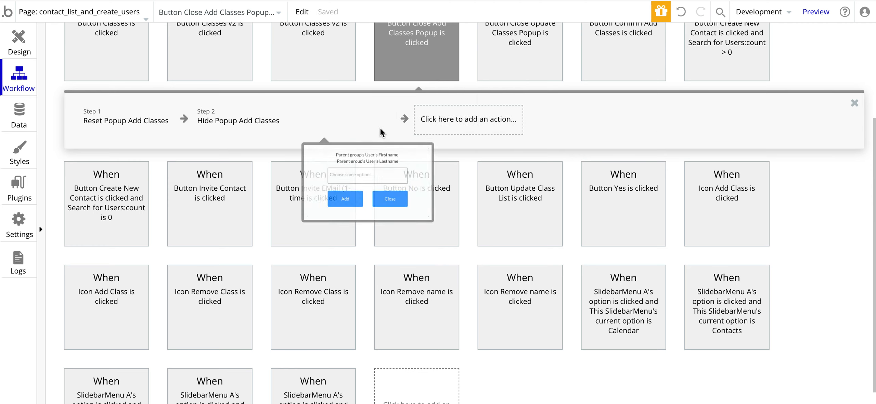
Step: Add a Hide step for Popup Add Classes, then remove the duplicate hide step
{"action": "left_click", "coordinate": [371, 120]}
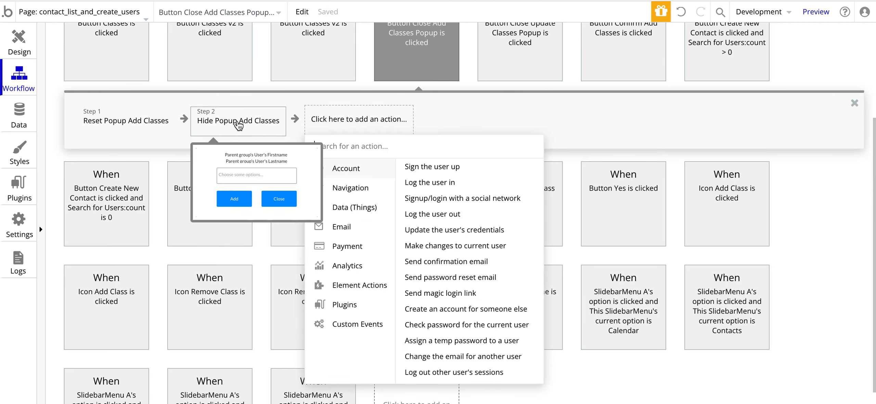
{"action": "mouse_move", "coordinate": [353, 289]}
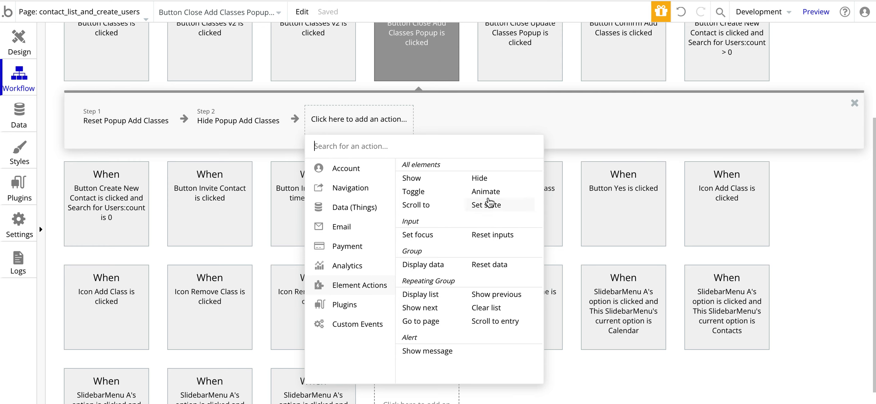
{"action": "left_click", "coordinate": [480, 180]}
{"action": "left_click", "coordinate": [587, 61]}
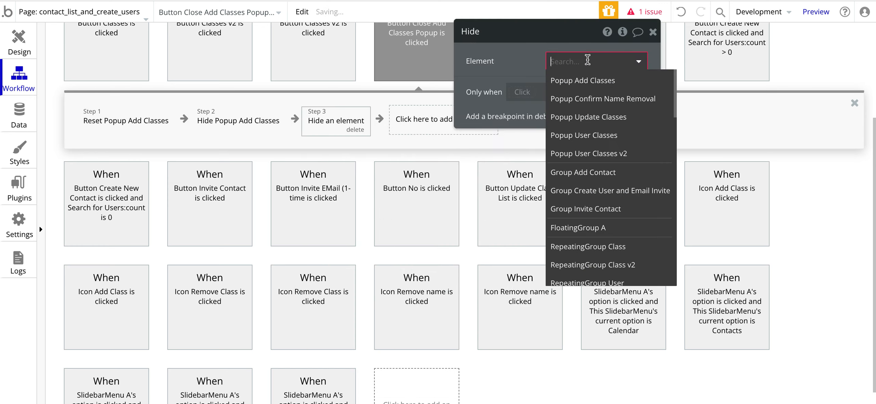
{"action": "left_click", "coordinate": [590, 80]}
{"action": "left_click", "coordinate": [390, 129]}
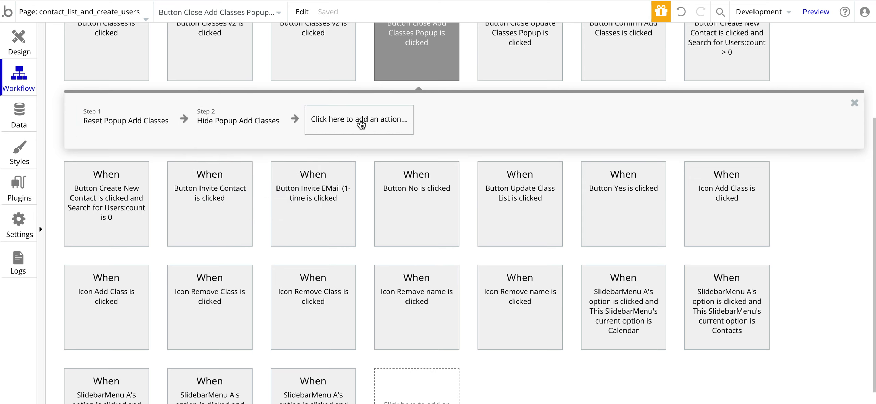
{"action": "left_click", "coordinate": [297, 1]}
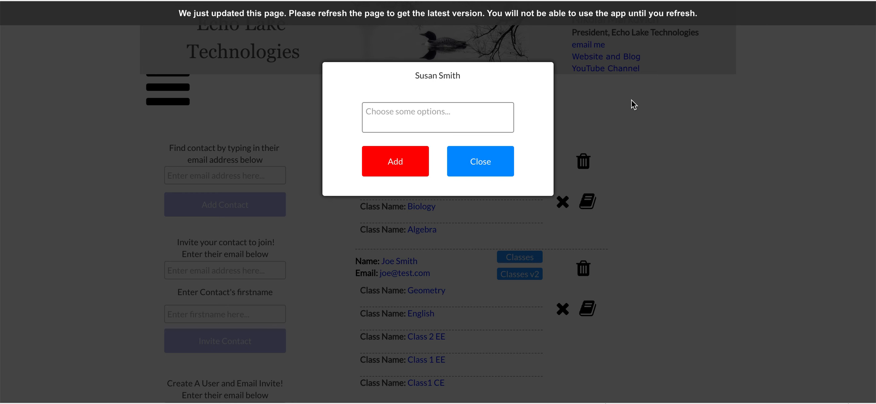
Step: In the refreshed preview, choose Class 1 EE in a contact's popup, close it, and reopen to confirm it cleared
{"action": "key", "text": "super+r"}
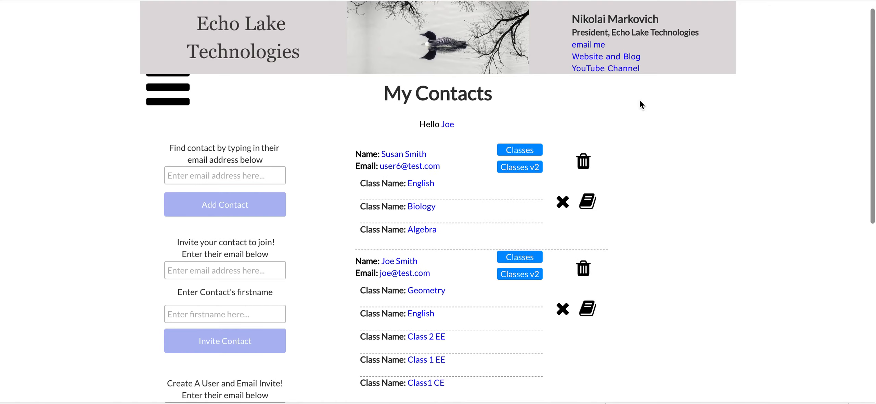
{"action": "scroll", "coordinate": [636, 101], "scroll_direction": "down", "scroll_amount": 2}
{"action": "left_click", "coordinate": [586, 147]}
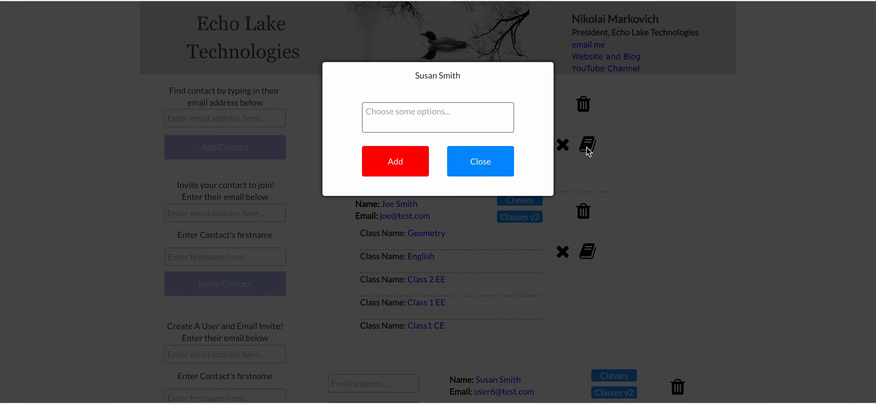
{"action": "left_click", "coordinate": [392, 114]}
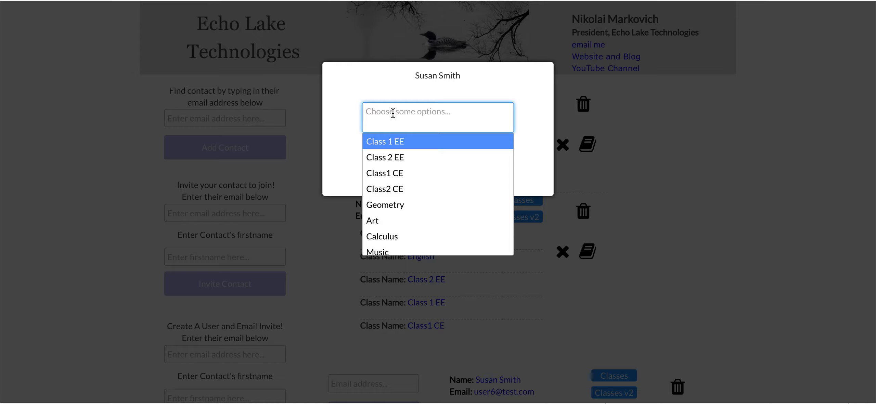
{"action": "left_click", "coordinate": [387, 144]}
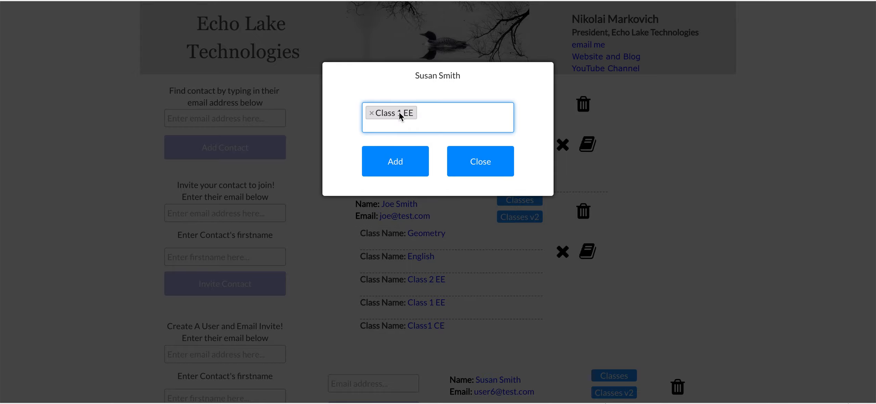
{"action": "left_click", "coordinate": [482, 160]}
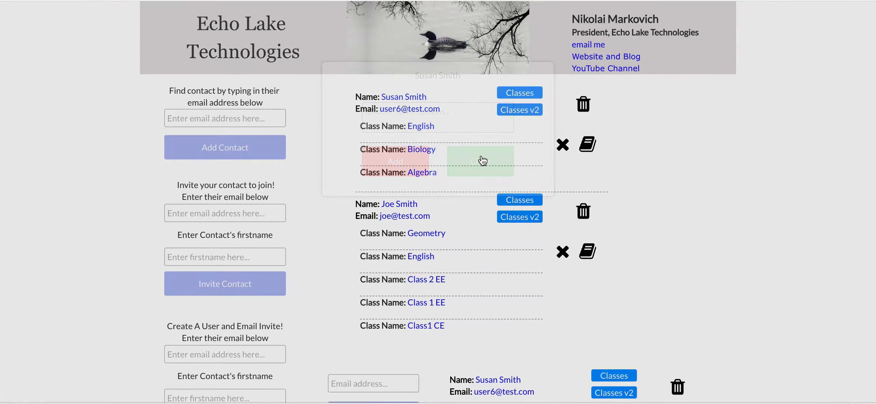
{"action": "left_click", "coordinate": [583, 144]}
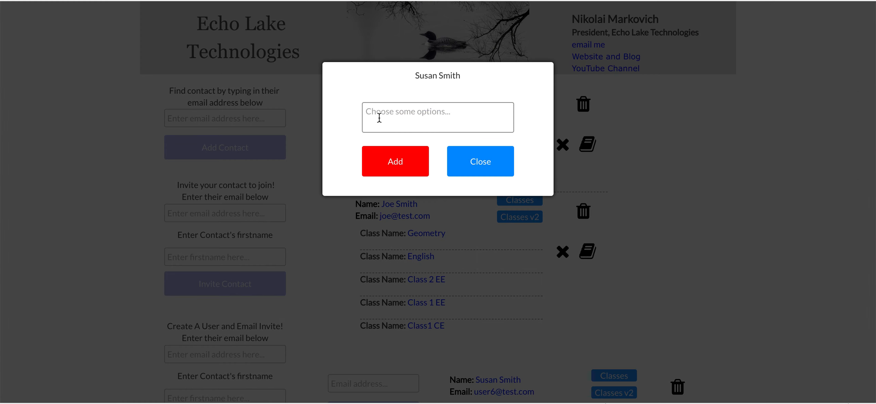
{"action": "left_click", "coordinate": [473, 156]}
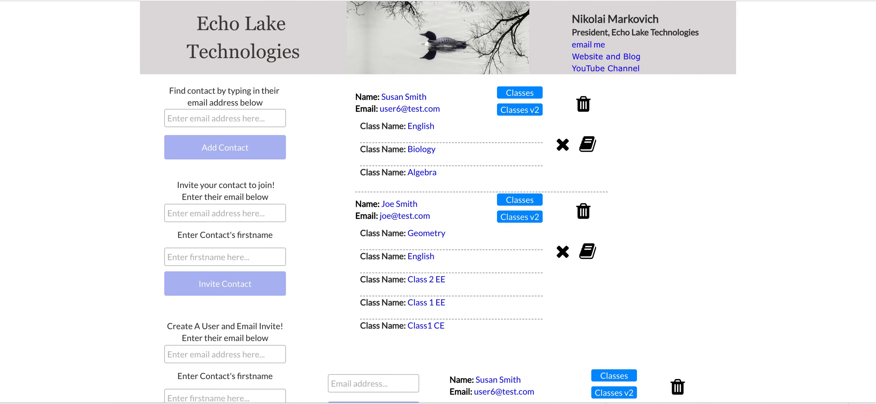
{"action": "key", "text": "ctrl+shift+Tab"}
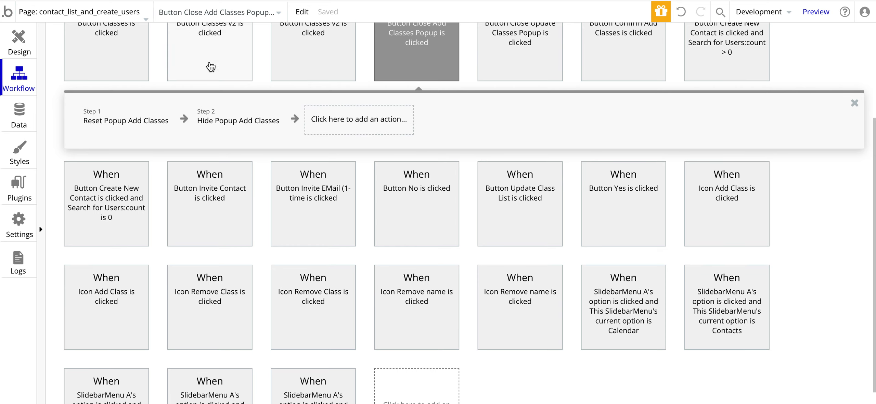
Step: Delete the Reset Popup Add Classes step and reload the preview
{"action": "mouse_move", "coordinate": [108, 121]}
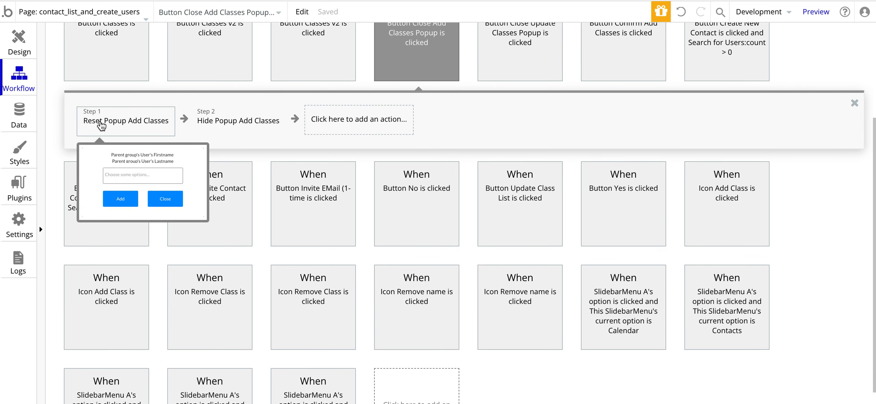
{"action": "left_click", "coordinate": [102, 124]}
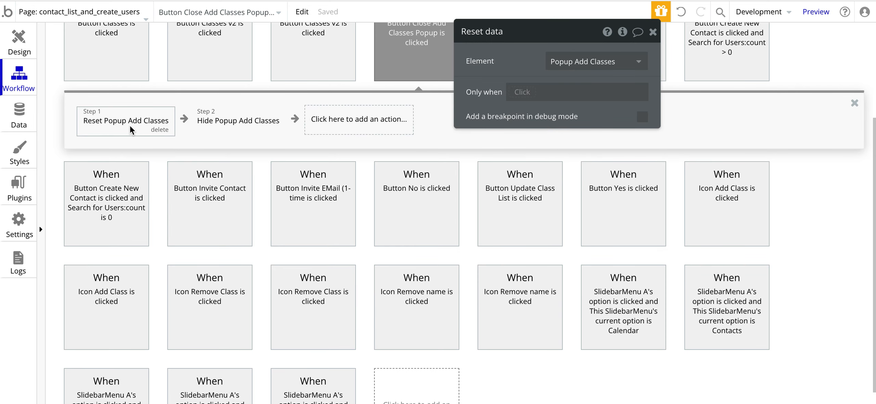
{"action": "left_click", "coordinate": [159, 130]}
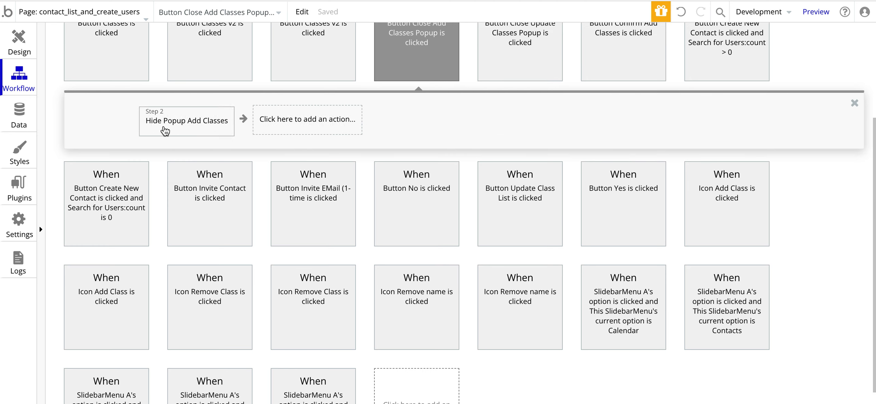
{"action": "key", "text": "ctrl+Tab"}
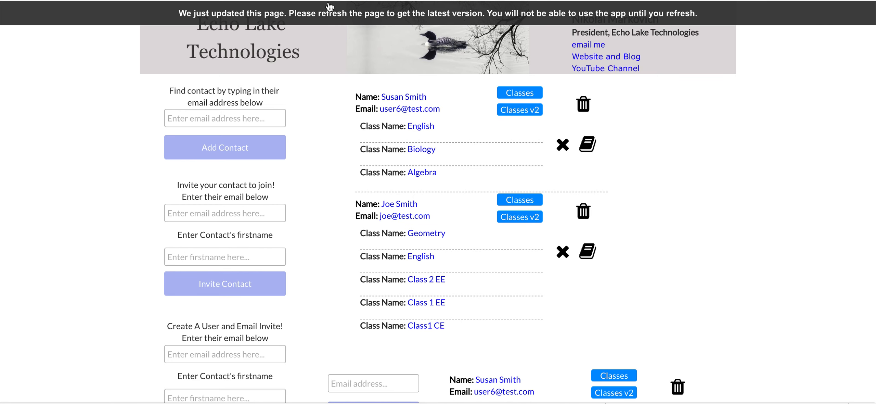
{"action": "key", "text": "ctrl+r"}
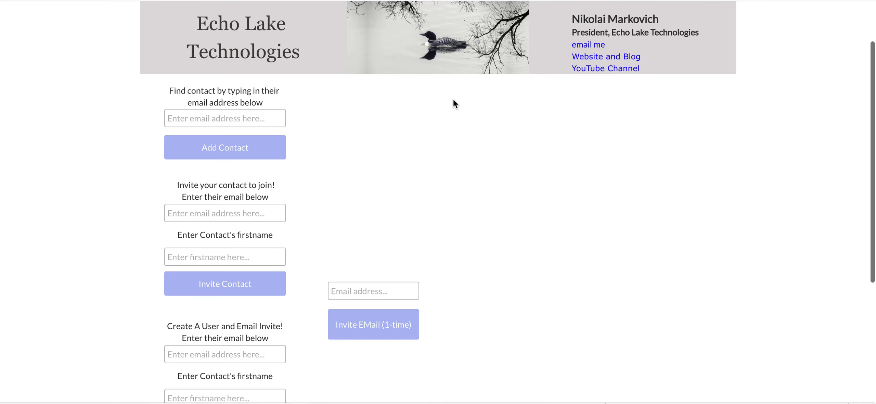
Step: Test the popup by choosing Class 2 EE, closing, and reopening to see if it persists
{"action": "left_click", "coordinate": [586, 145]}
{"action": "left_click", "coordinate": [486, 116]}
{"action": "left_click", "coordinate": [388, 152]}
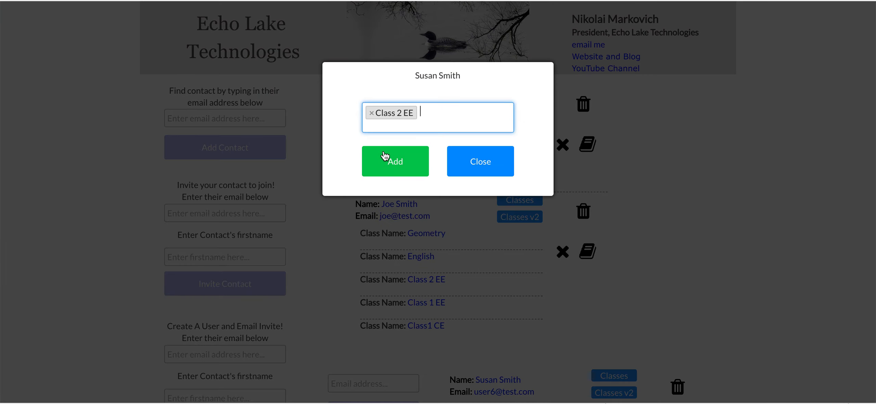
{"action": "left_click", "coordinate": [482, 160]}
{"action": "left_click", "coordinate": [587, 144]}
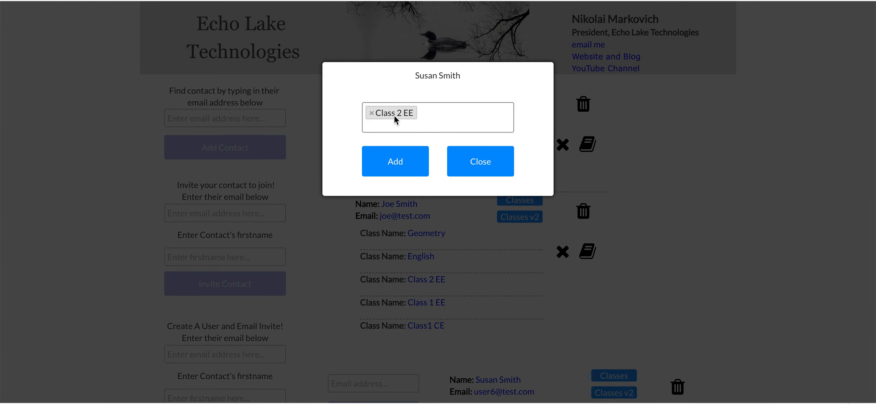
{"action": "left_click", "coordinate": [485, 165]}
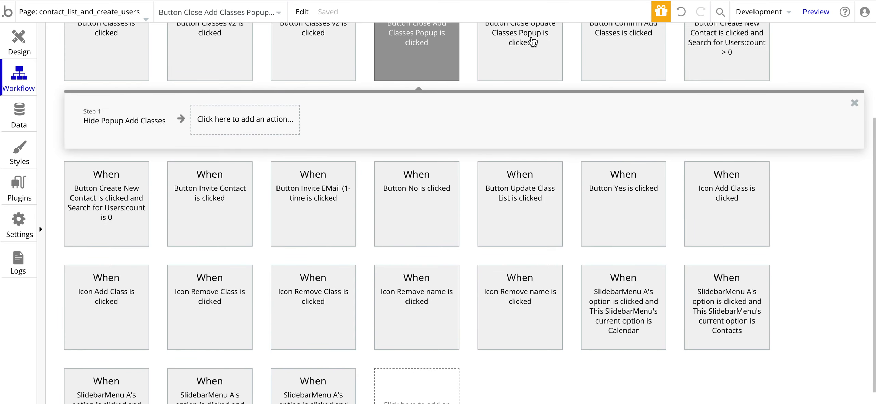
Step: Undo to restore the Reset Popup Add Classes step ahead of the Hide step
{"action": "left_click", "coordinate": [681, 12]}
{"action": "mouse_move", "coordinate": [136, 127]}
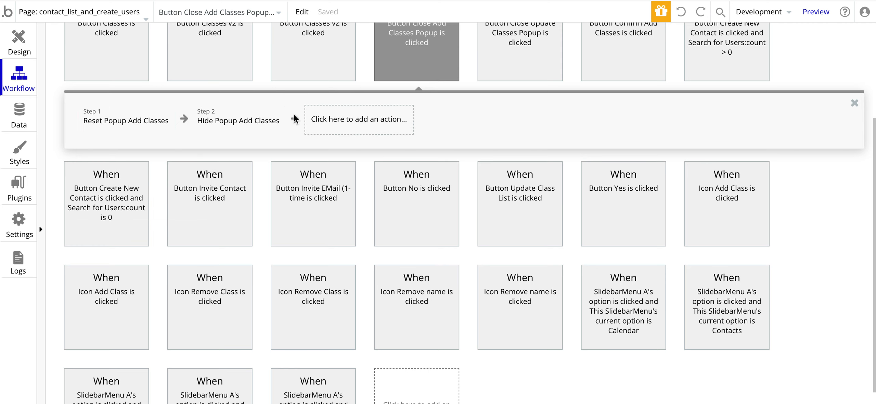
{"action": "left_click", "coordinate": [24, 39]}
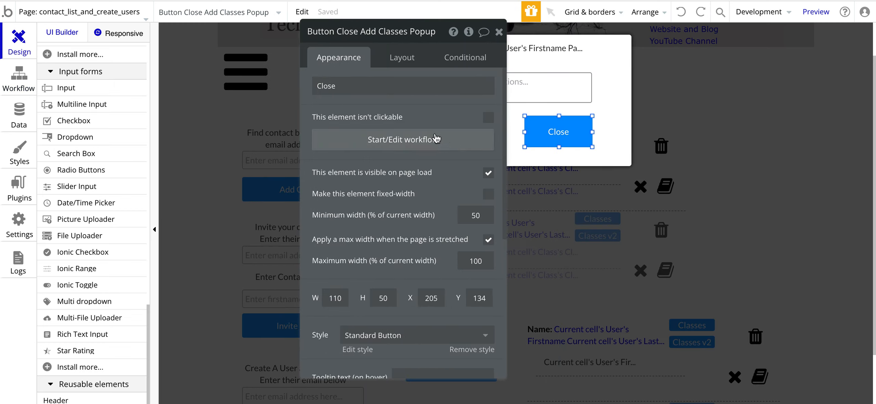
Step: Select the popup's Add button and open its Make changes to User step
{"action": "left_click_drag", "start_coordinate": [377, 119], "coordinate": [653, 105]}
{"action": "left_click", "coordinate": [464, 131]}
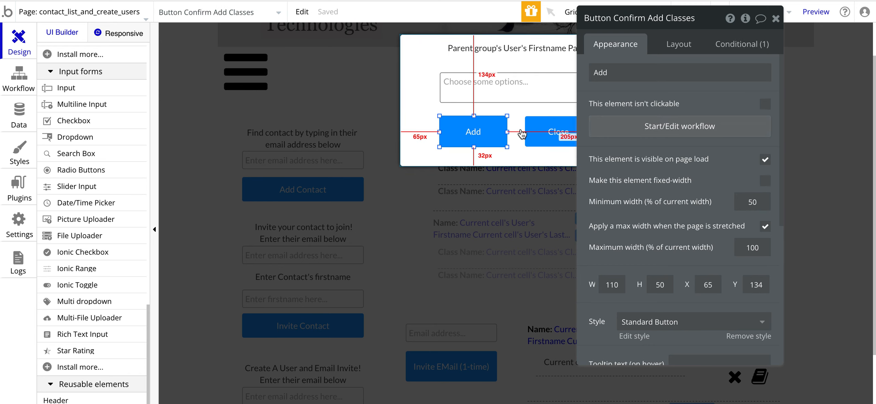
{"action": "left_click", "coordinate": [680, 126]}
{"action": "left_click", "coordinate": [114, 121]}
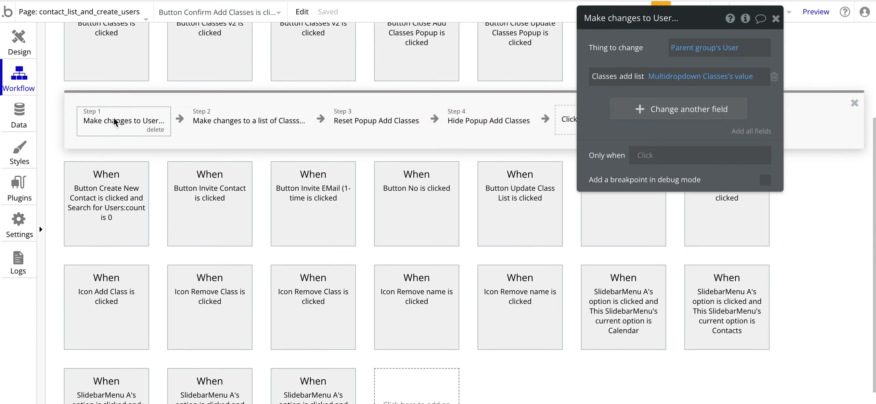
{"action": "scroll", "coordinate": [161, 166], "scroll_direction": "up", "scroll_amount": 3}
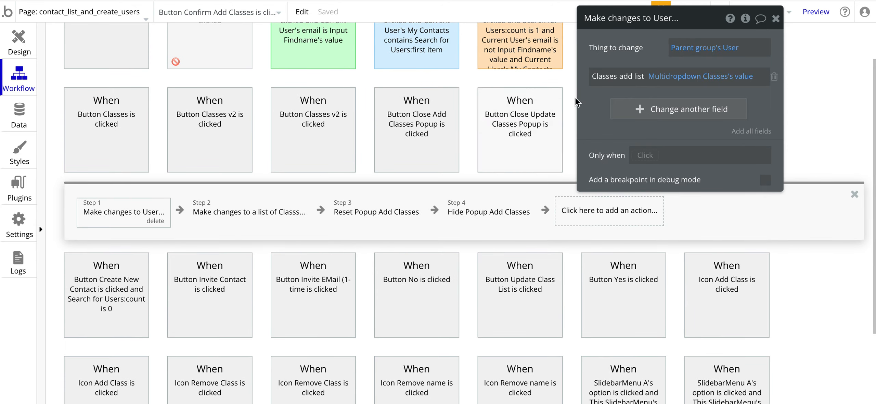
{"action": "left_click_drag", "start_coordinate": [630, 58], "coordinate": [342, 84]}
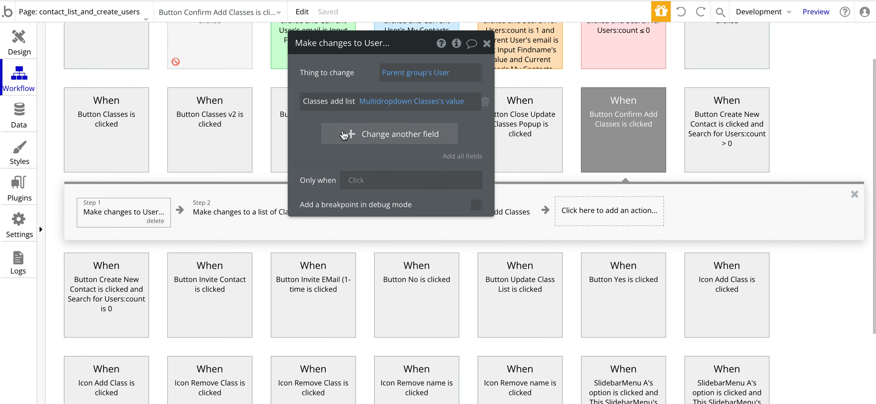
Step: Add a second field change for Classes to the User step
{"action": "left_click", "coordinate": [344, 134]}
{"action": "scroll", "coordinate": [321, 267], "scroll_direction": "down", "scroll_amount": 2}
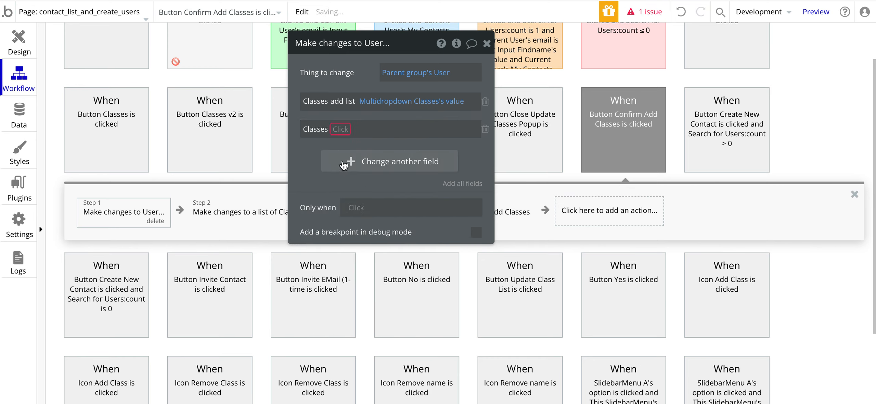
{"action": "left_click", "coordinate": [340, 129]}
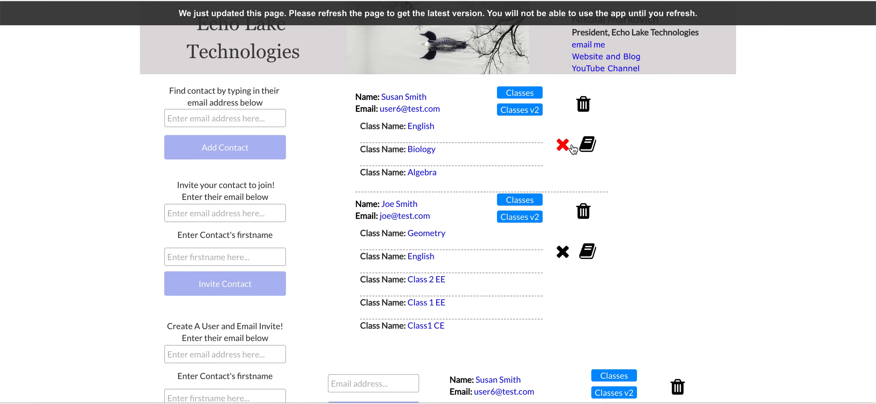
{"action": "left_click", "coordinate": [587, 144]}
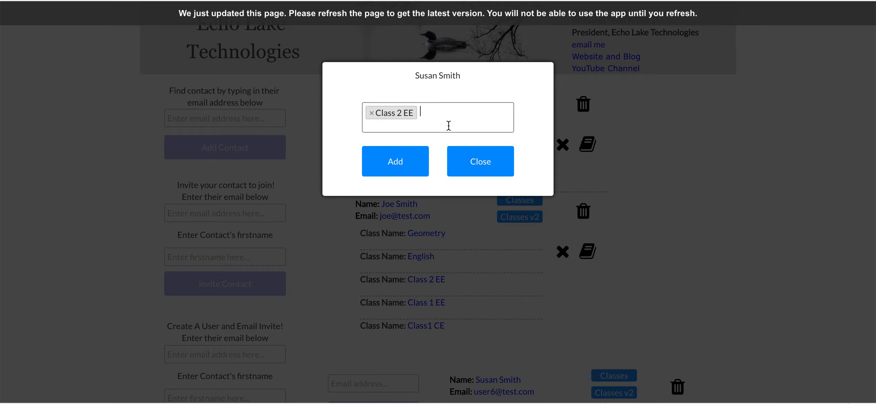
{"action": "left_click", "coordinate": [483, 168]}
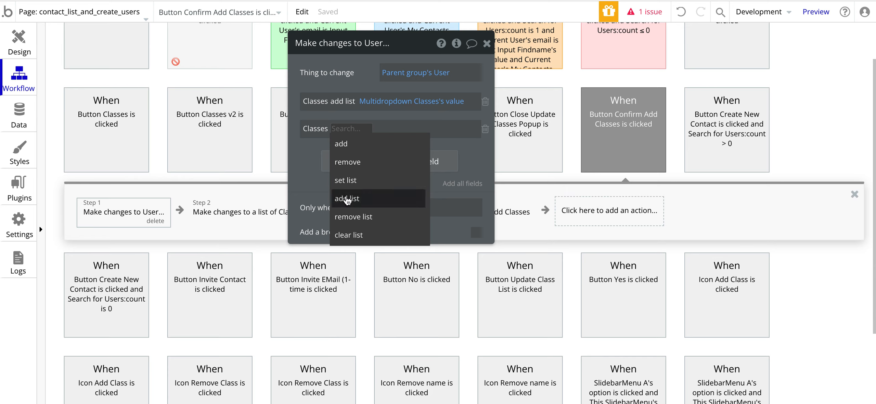
Step: Set the new Classes change to the add list operation and open the list-operations reference
{"action": "left_click", "coordinate": [309, 162]}
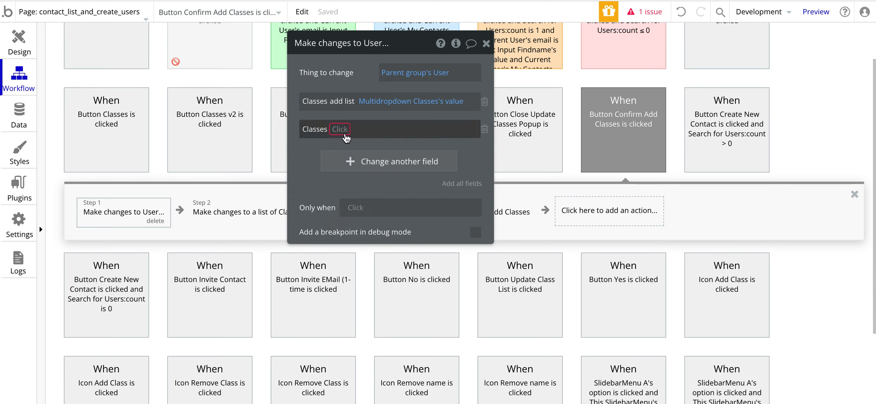
{"action": "left_click", "coordinate": [340, 129]}
{"action": "left_click", "coordinate": [349, 198]}
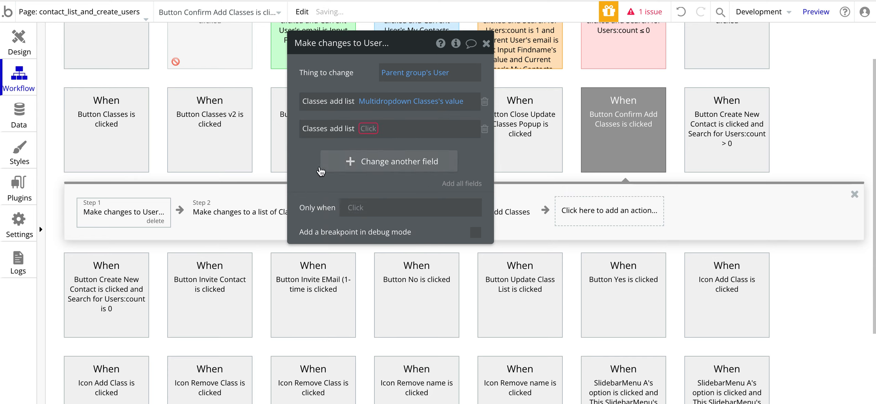
{"action": "left_click", "coordinate": [348, 132]}
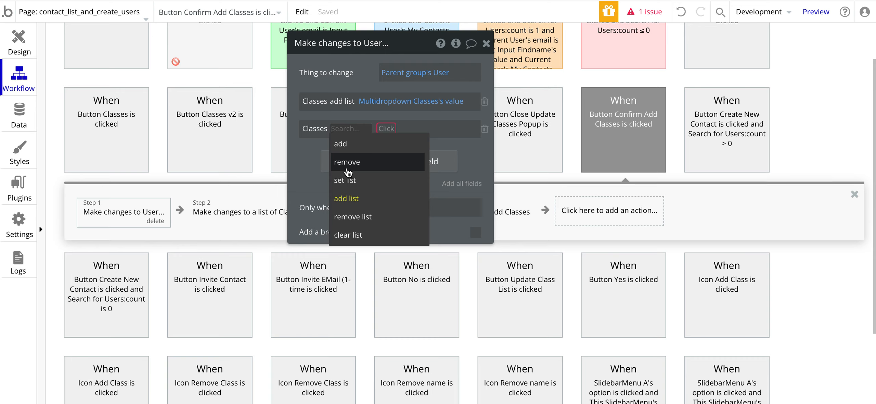
{"action": "mouse_move", "coordinate": [354, 166]}
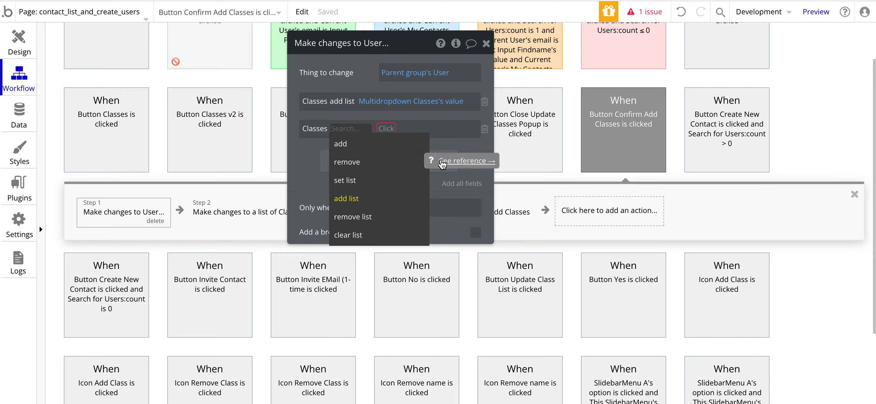
{"action": "mouse_move", "coordinate": [384, 180]}
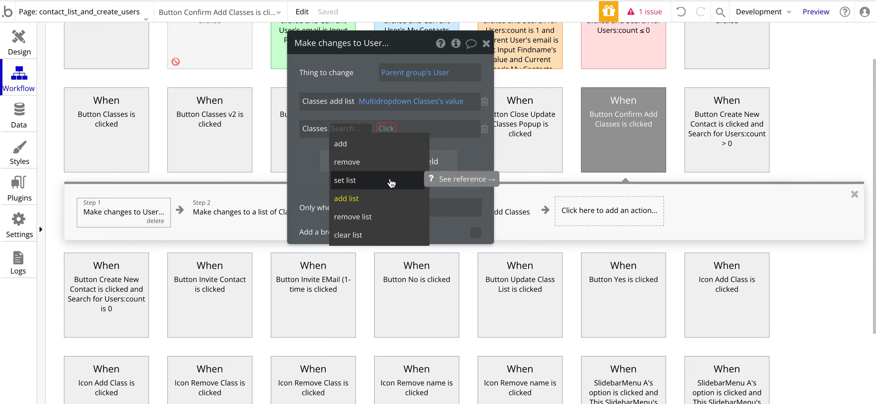
{"action": "left_click", "coordinate": [447, 181]}
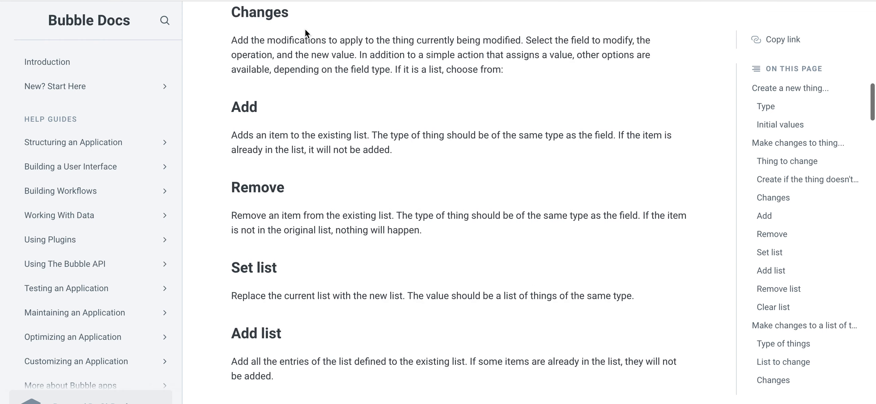
Step: Read the Changes reference describing the Add, Remove, Set list and Add list operations
{"action": "scroll", "coordinate": [331, 79], "scroll_direction": "down", "scroll_amount": 2}
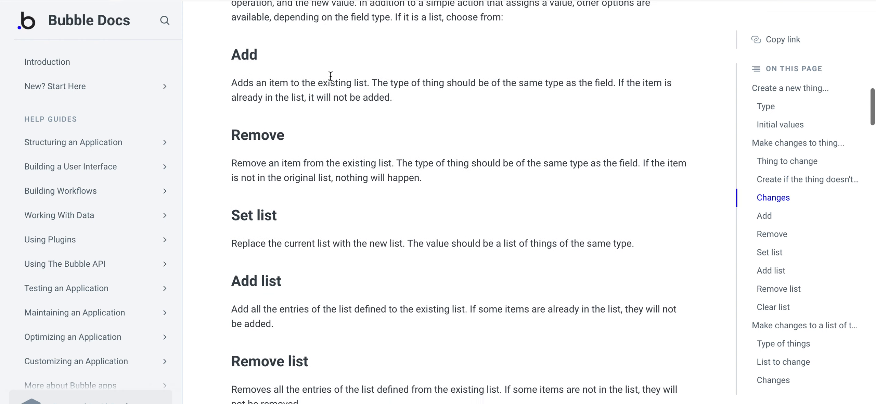
{"action": "scroll", "coordinate": [353, 107], "scroll_direction": "down", "scroll_amount": 1}
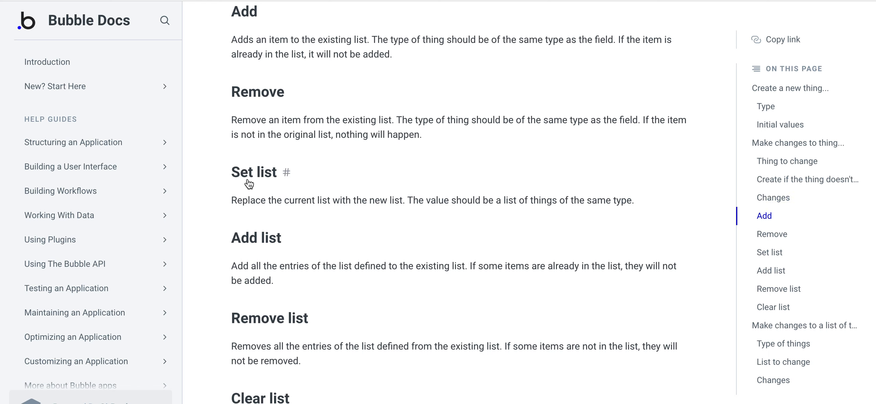
{"action": "scroll", "coordinate": [255, 278], "scroll_direction": "down", "scroll_amount": 1}
{"action": "scroll", "coordinate": [272, 174], "scroll_direction": "up", "scroll_amount": 3}
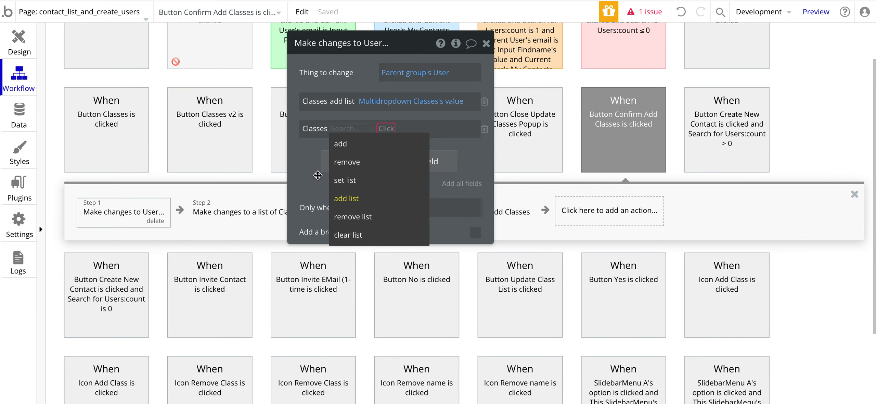
{"action": "left_click", "coordinate": [317, 175]}
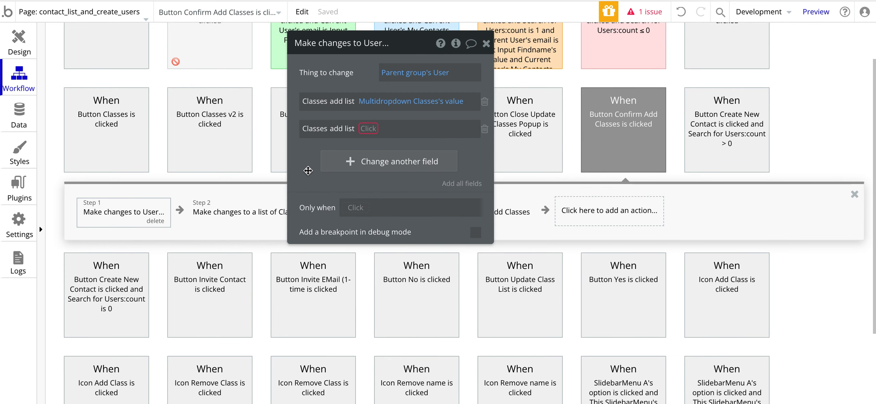
Step: Set the second Classes change to add list with Multidropdown Classes's value
{"action": "left_click", "coordinate": [346, 129]}
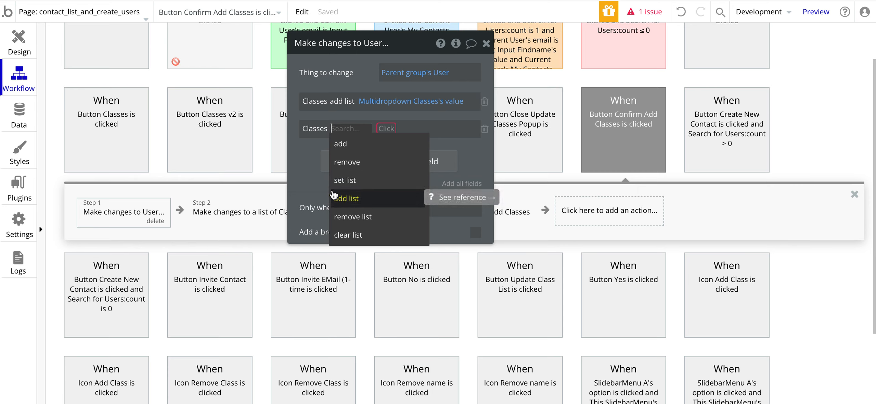
{"action": "key", "text": "Up"}
{"action": "key", "text": "Down"}
{"action": "key", "text": "Return"}
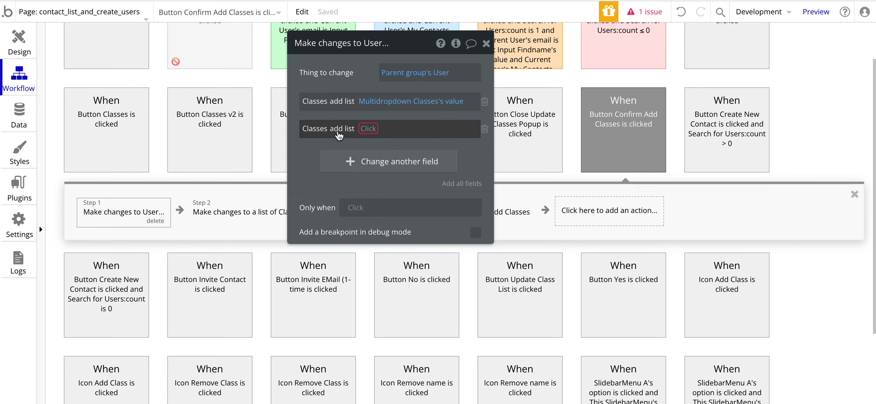
{"action": "left_click", "coordinate": [367, 129]}
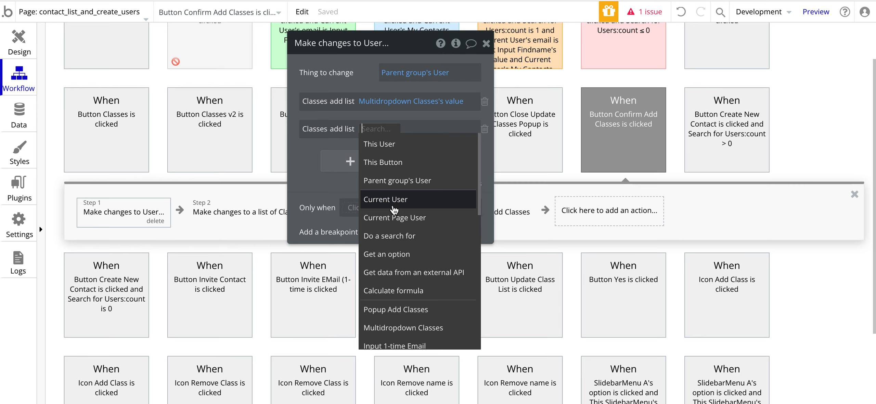
{"action": "left_click", "coordinate": [392, 328]}
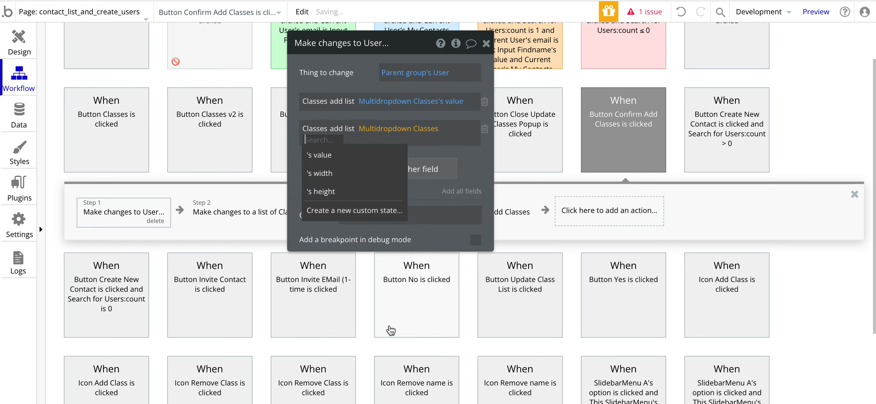
{"action": "left_click", "coordinate": [318, 157]}
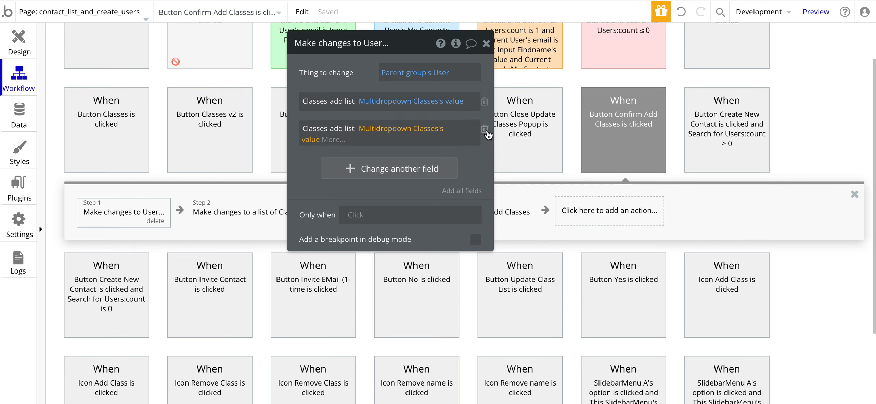
Step: Delete the duplicate Classes change and review Step 2 and Step 1
{"action": "left_click", "coordinate": [485, 129]}
{"action": "left_click", "coordinate": [194, 221]}
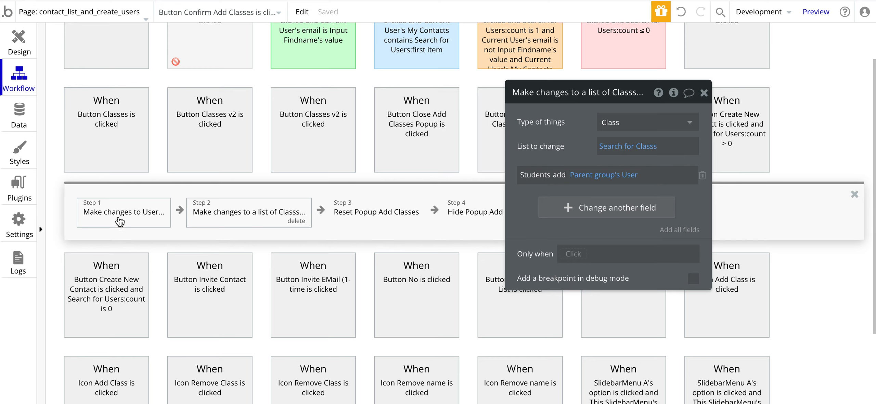
{"action": "left_click", "coordinate": [119, 221]}
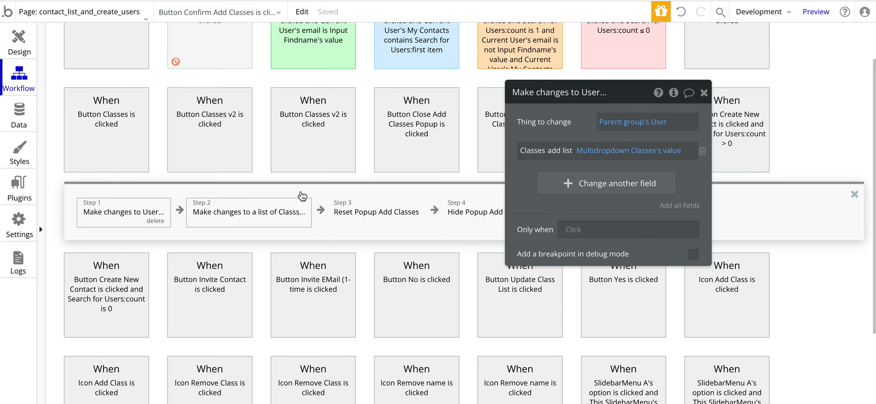
{"action": "left_click", "coordinate": [27, 112]}
{"action": "scroll", "coordinate": [154, 236], "scroll_direction": "down", "scroll_amount": 10}
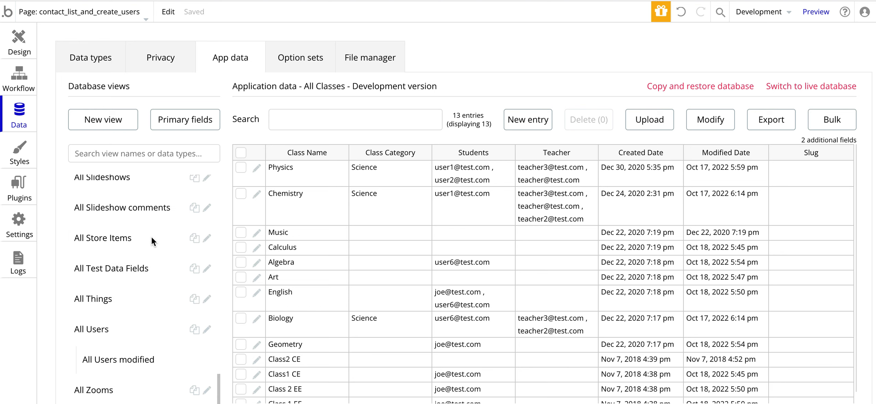
{"action": "left_click", "coordinate": [103, 329]}
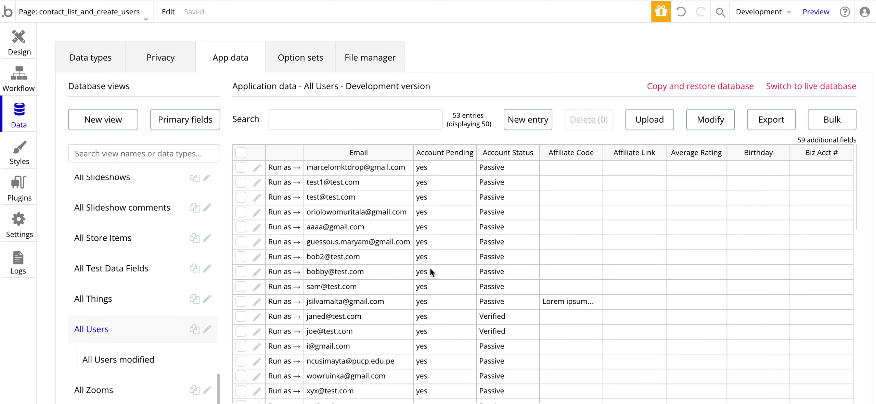
{"action": "scroll", "coordinate": [430, 271], "scroll_direction": "down", "scroll_amount": 15}
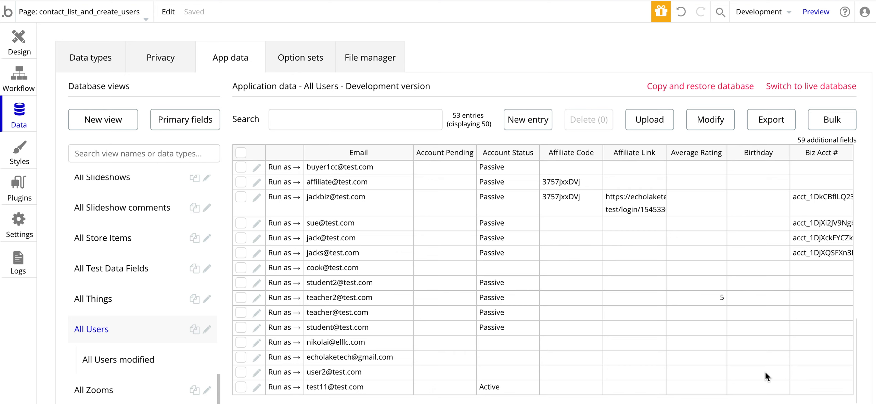
{"action": "scroll", "coordinate": [350, 314], "scroll_direction": "down", "scroll_amount": 3}
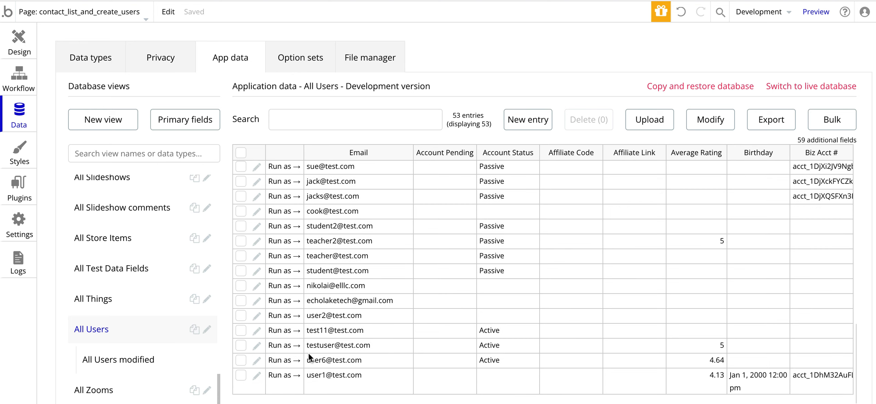
{"action": "left_click", "coordinate": [283, 360]}
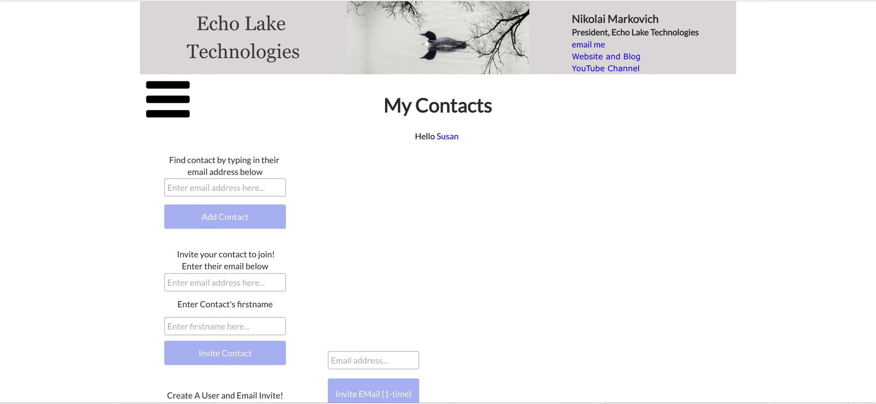
{"action": "key", "text": "ctrl+Tab"}
{"action": "key", "text": "ctrl+Tab"}
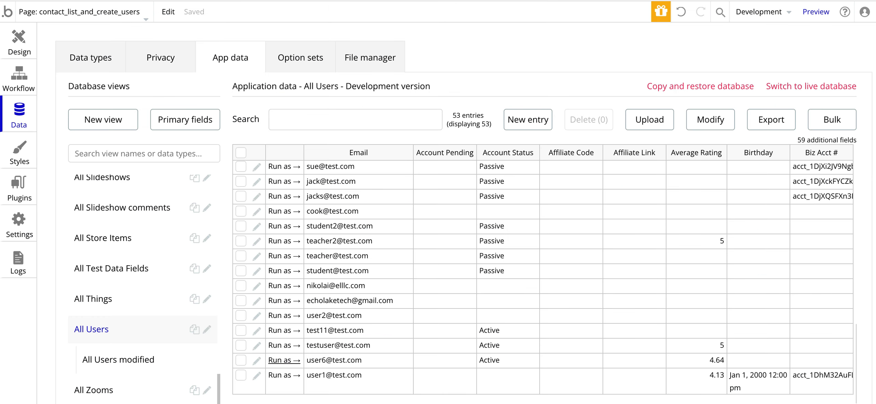
{"action": "left_click", "coordinate": [281, 374]}
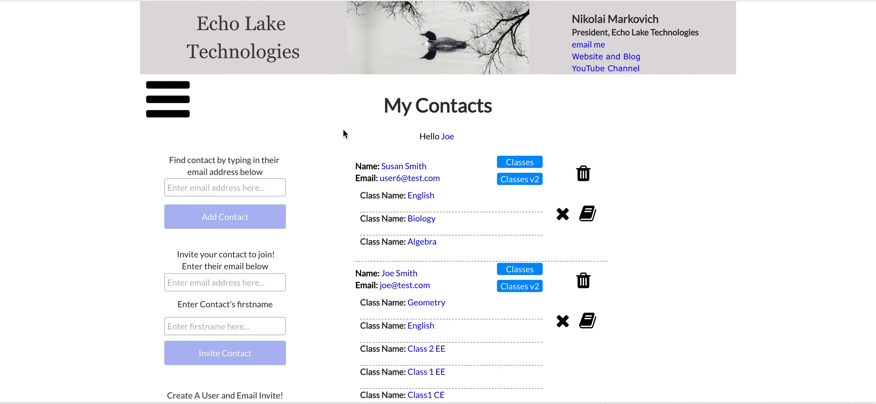
{"action": "key", "text": "ctrl+shift+Tab"}
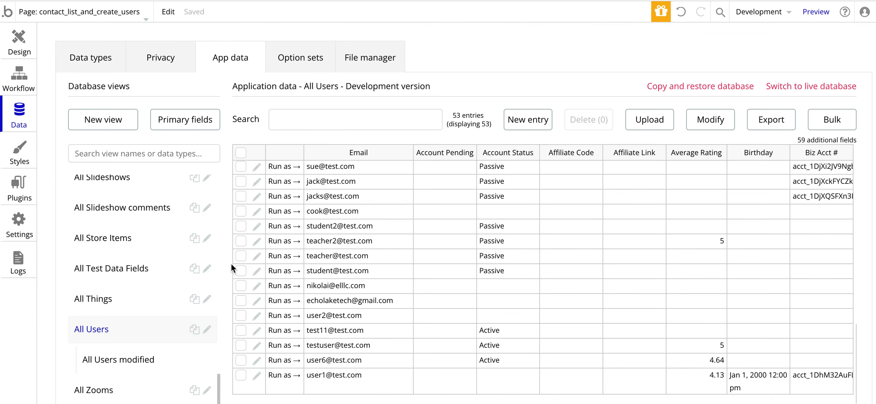
{"action": "left_click", "coordinate": [257, 361]}
{"action": "scroll", "coordinate": [561, 160], "scroll_direction": "down", "scroll_amount": 2}
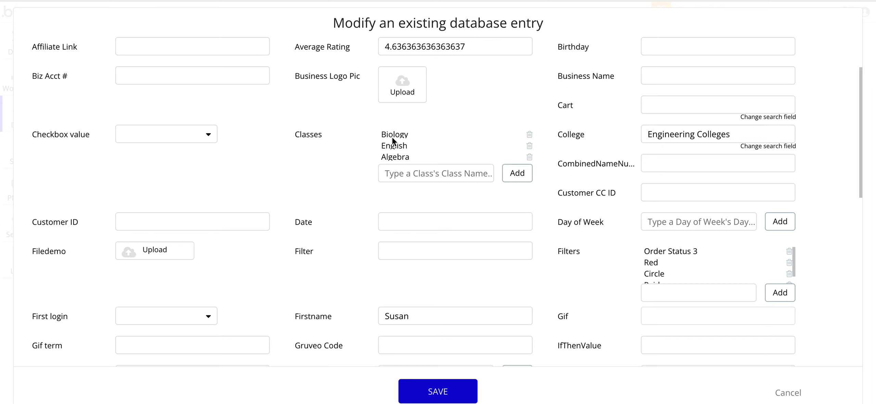
{"action": "scroll", "coordinate": [391, 137], "scroll_direction": "down", "scroll_amount": 1}
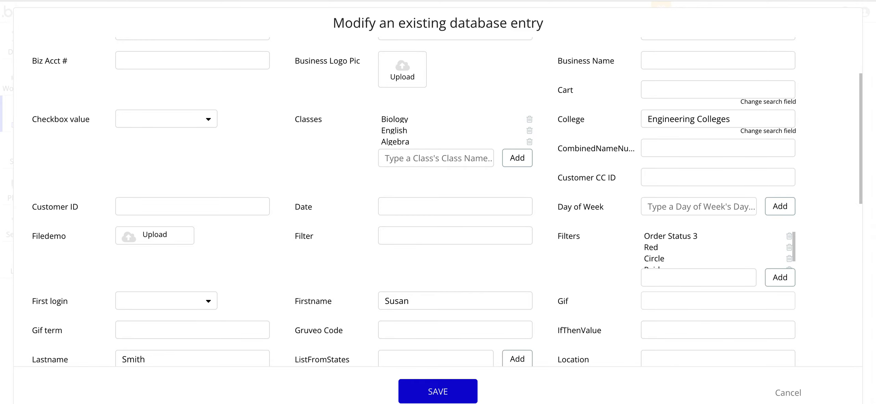
{"action": "left_click", "coordinate": [789, 394]}
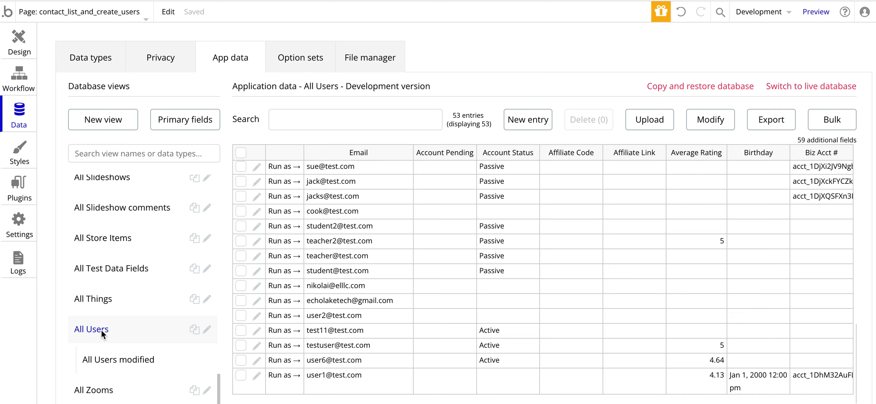
{"action": "scroll", "coordinate": [115, 255], "scroll_direction": "up", "scroll_amount": 15}
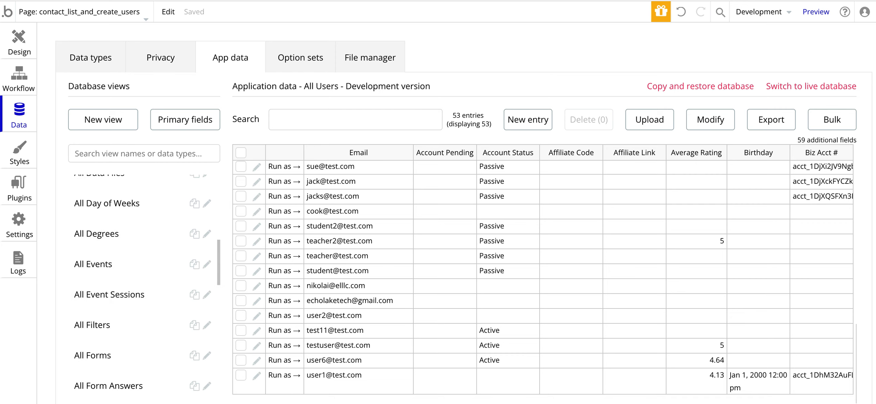
{"action": "left_click", "coordinate": [25, 73]}
{"action": "left_click", "coordinate": [234, 212]}
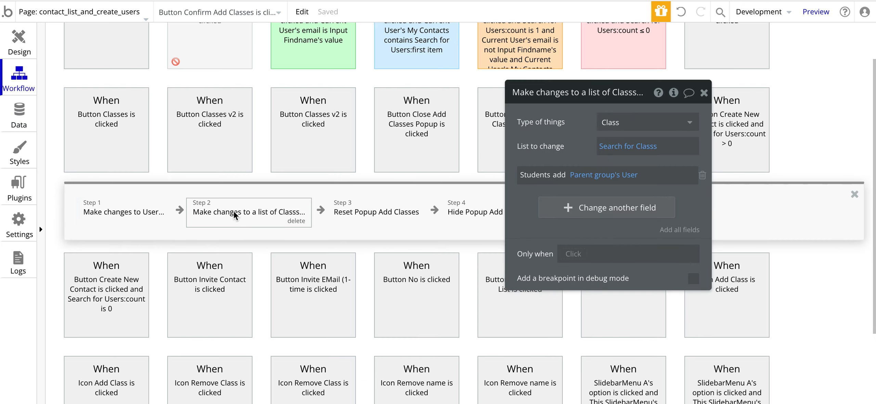
{"action": "left_click_drag", "start_coordinate": [576, 153], "coordinate": [541, 145]}
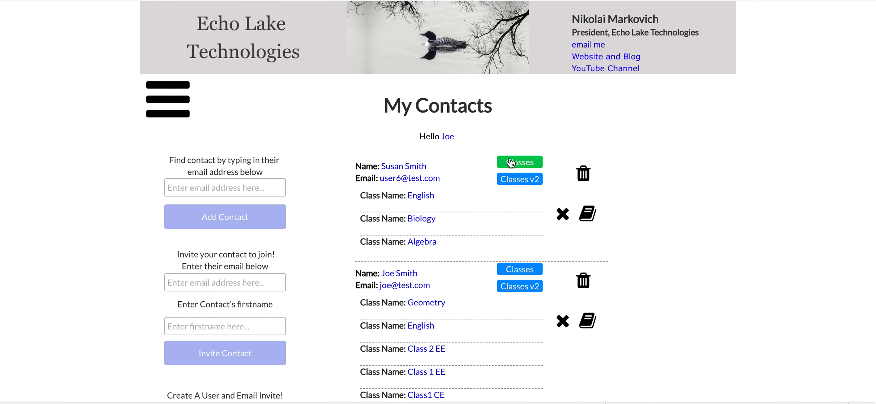
{"action": "left_click", "coordinate": [516, 164]}
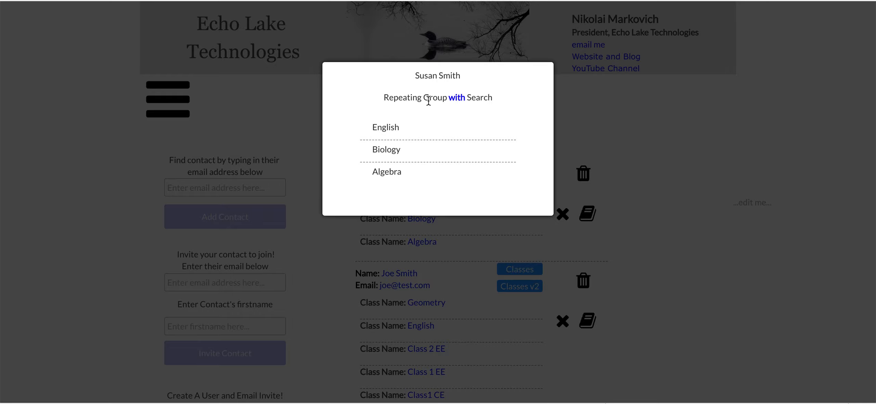
{"action": "left_click", "coordinate": [611, 131]}
{"action": "left_click", "coordinate": [523, 180]}
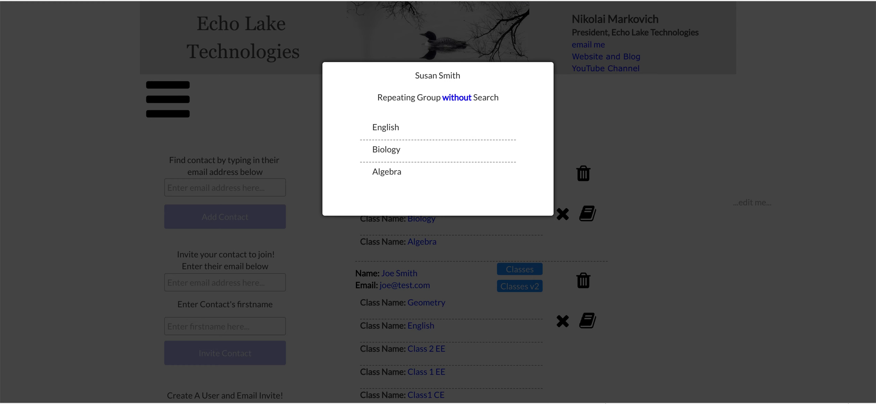
{"action": "left_click", "coordinate": [315, 1]}
{"action": "left_click", "coordinate": [20, 125]}
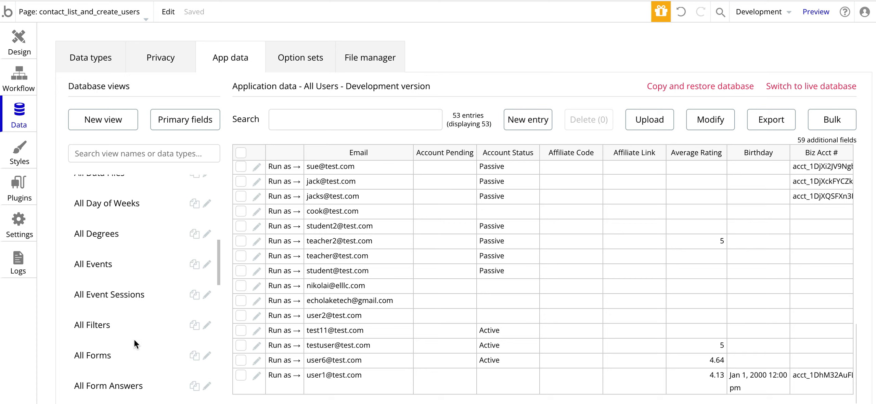
{"action": "scroll", "coordinate": [134, 340], "scroll_direction": "down", "scroll_amount": 10}
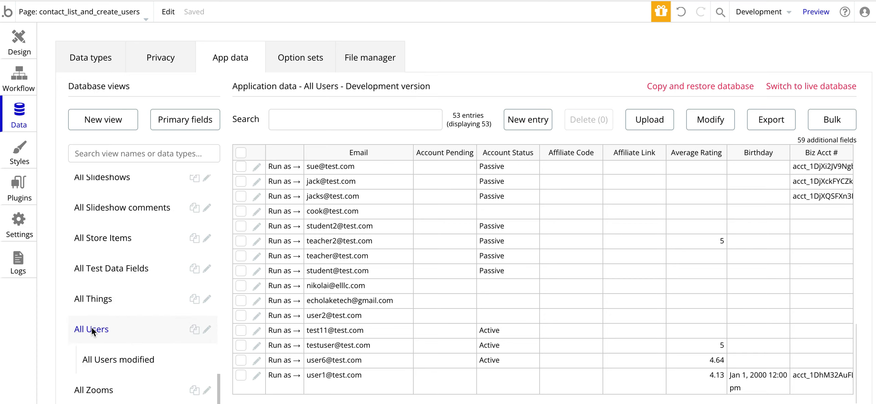
Step: Select Button Confirm Add Classes in Design and open its workflow
{"action": "scroll", "coordinate": [93, 324], "scroll_direction": "up", "scroll_amount": 15}
{"action": "scroll", "coordinate": [106, 231], "scroll_direction": "down", "scroll_amount": 1}
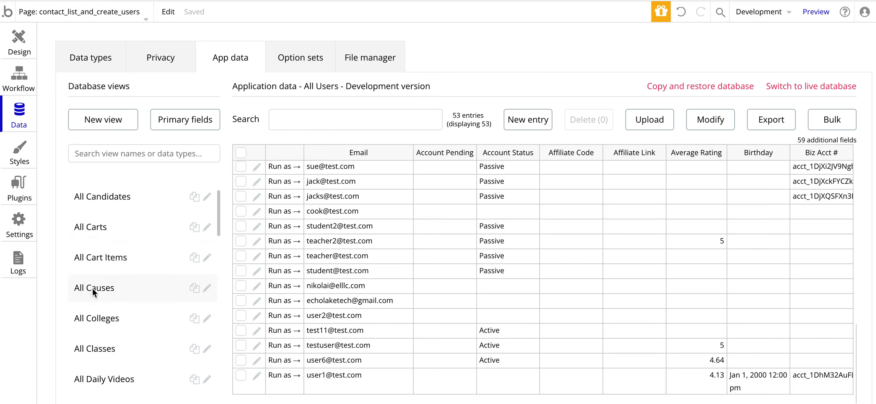
{"action": "scroll", "coordinate": [93, 315], "scroll_direction": "down", "scroll_amount": 1}
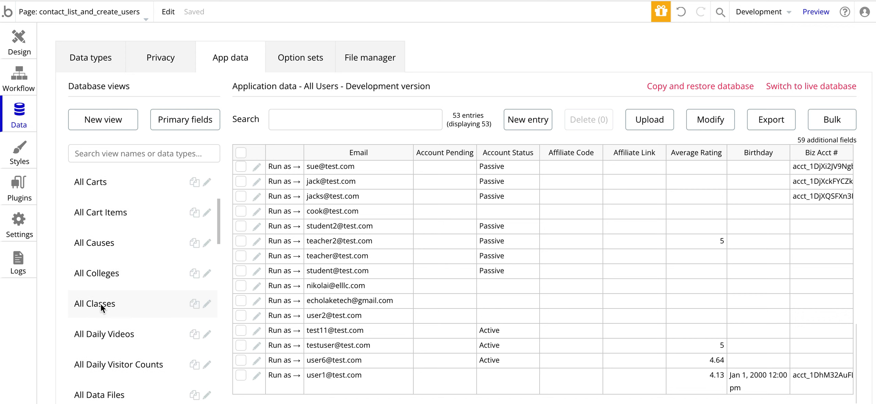
{"action": "left_click", "coordinate": [18, 41]}
{"action": "left_click_drag", "start_coordinate": [548, 166], "coordinate": [352, 140]}
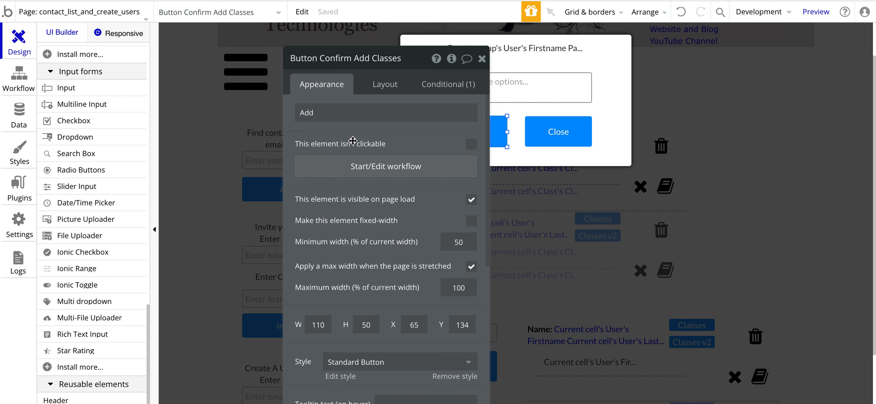
{"action": "left_click", "coordinate": [24, 77]}
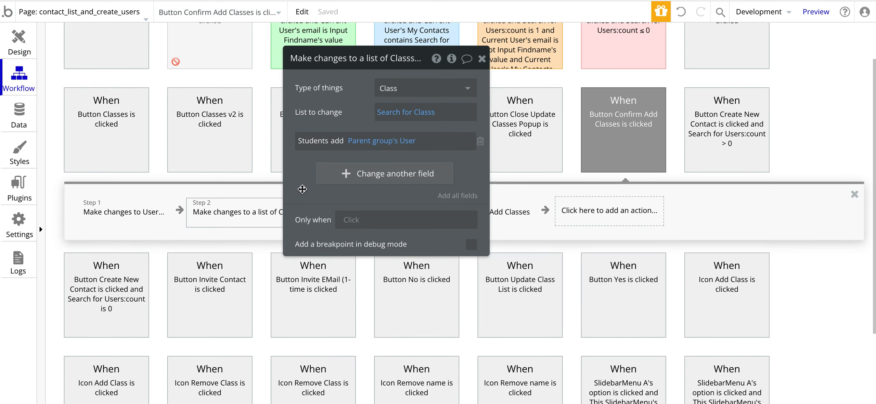
Step: Inspect Step 2's Search for Classes constraint on the multidropdown value, then close it
{"action": "left_click_drag", "start_coordinate": [302, 205], "coordinate": [492, 216]}
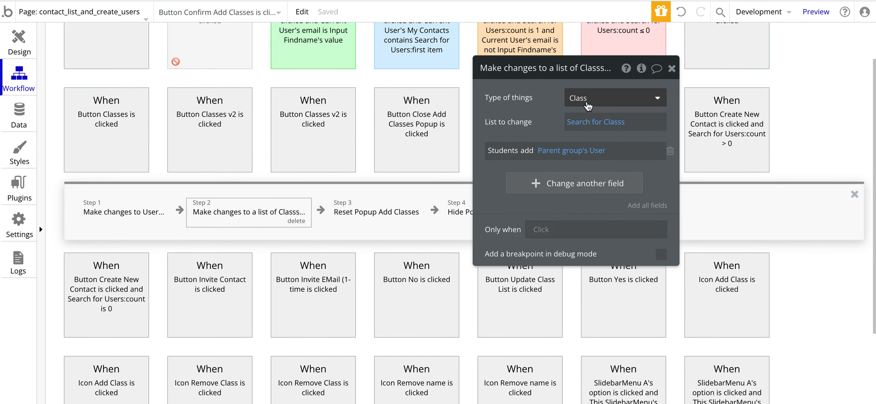
{"action": "left_click", "coordinate": [584, 122]}
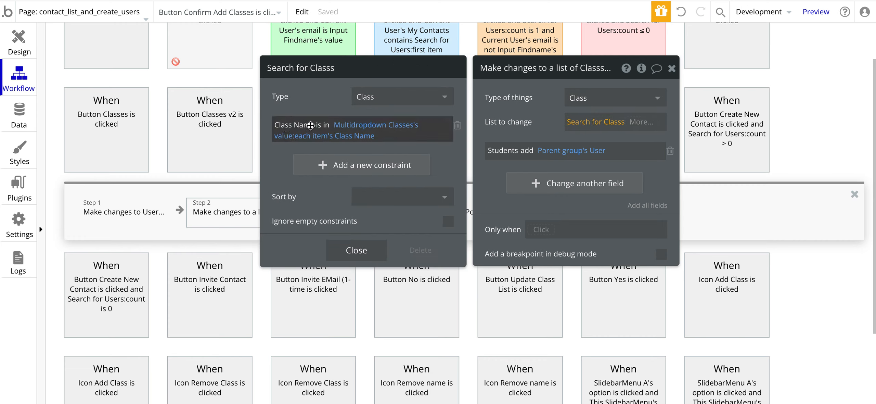
{"action": "left_click", "coordinate": [356, 131]}
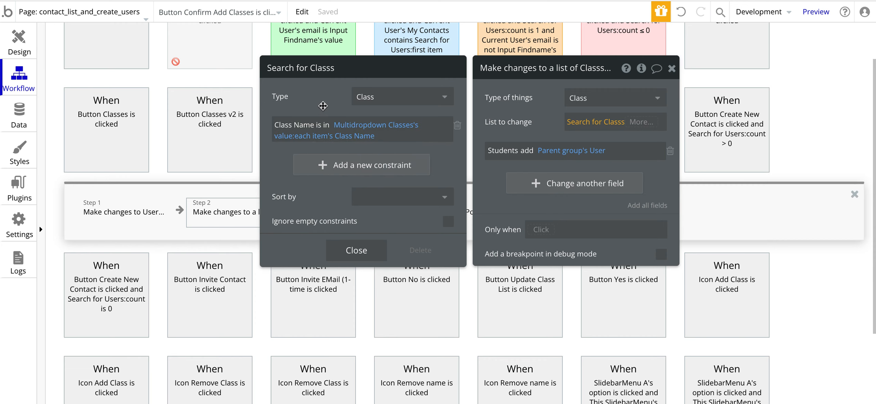
{"action": "mouse_move", "coordinate": [322, 104]}
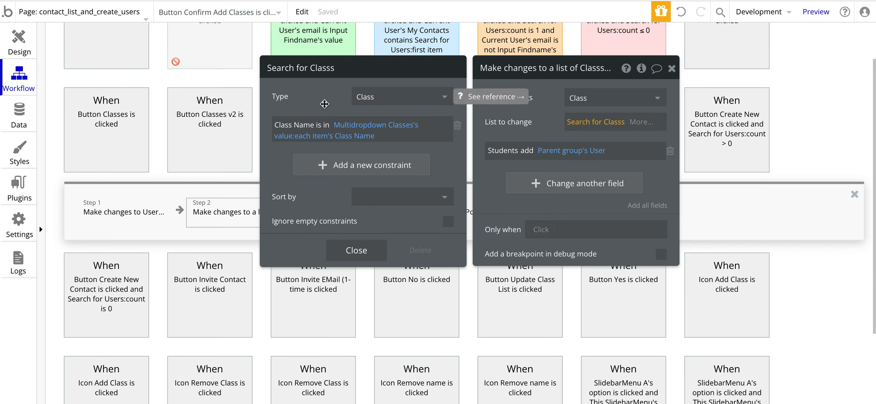
{"action": "left_click", "coordinate": [544, 97]}
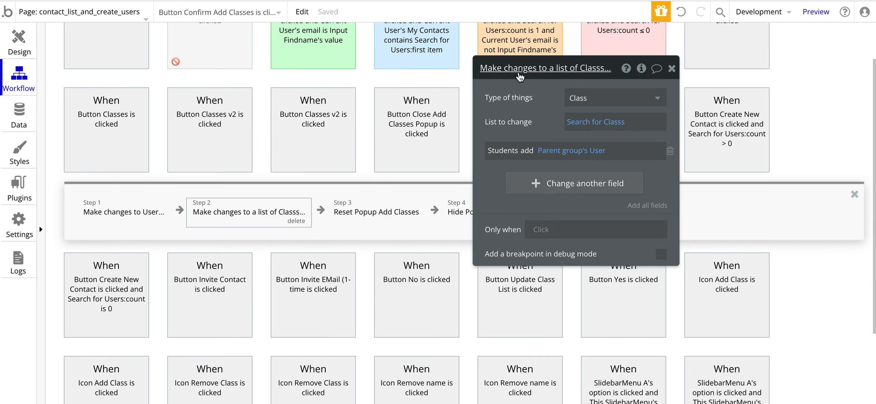
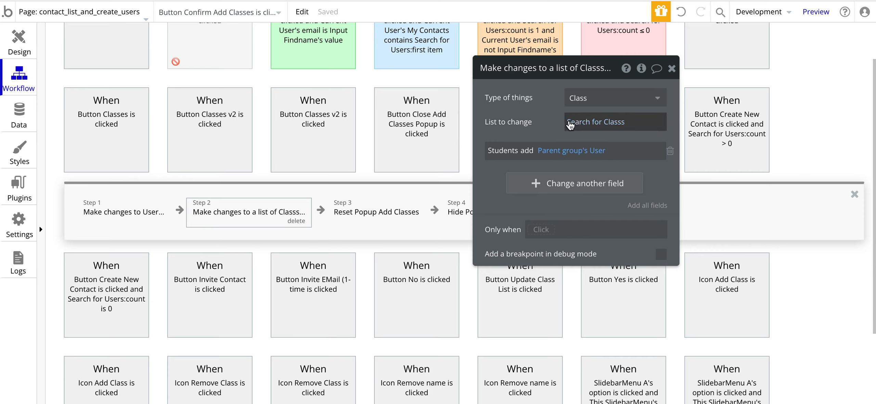
Step: In the Classes search, add a second 'Class Name is in' constraint using Multidropdown Classes' value
{"action": "left_click", "coordinate": [569, 122]}
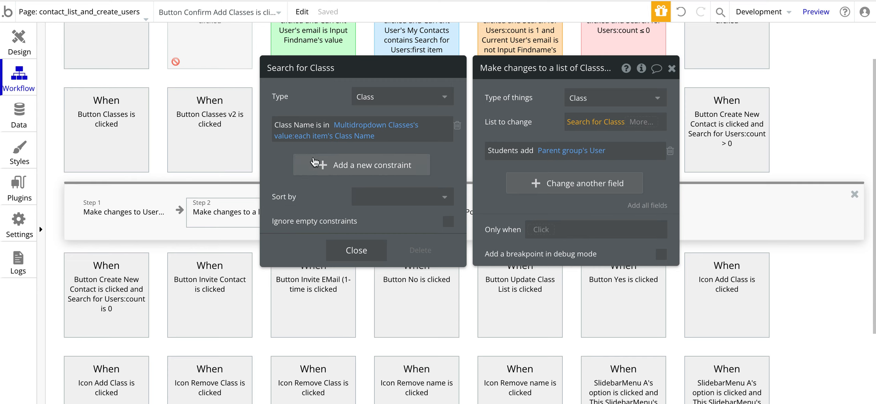
{"action": "left_click", "coordinate": [323, 165]}
{"action": "left_click", "coordinate": [282, 161]}
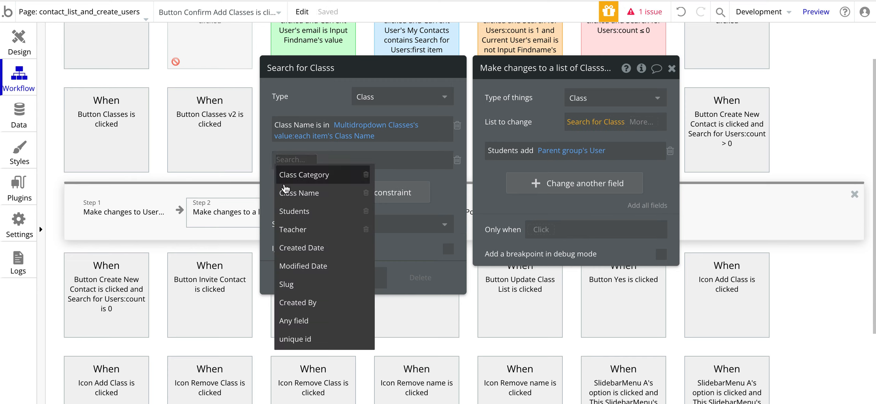
{"action": "left_click", "coordinate": [284, 191]}
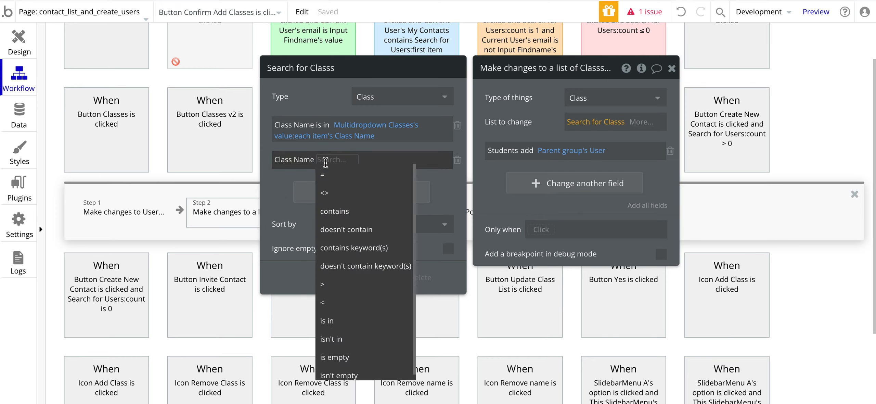
{"action": "left_click", "coordinate": [327, 320]}
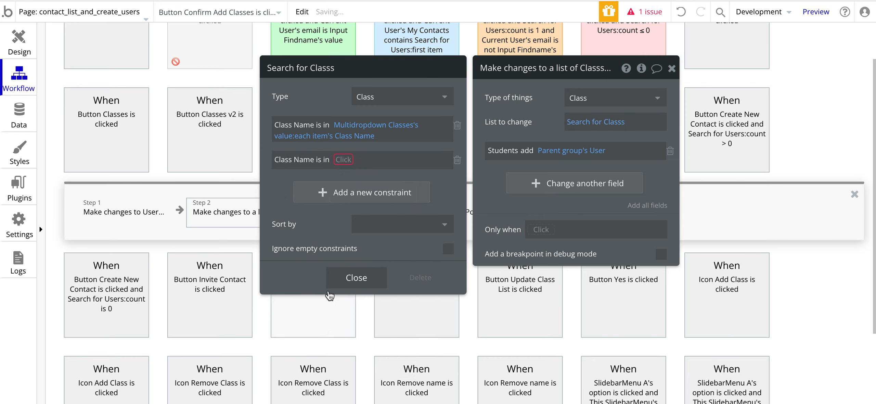
{"action": "left_click", "coordinate": [338, 160]}
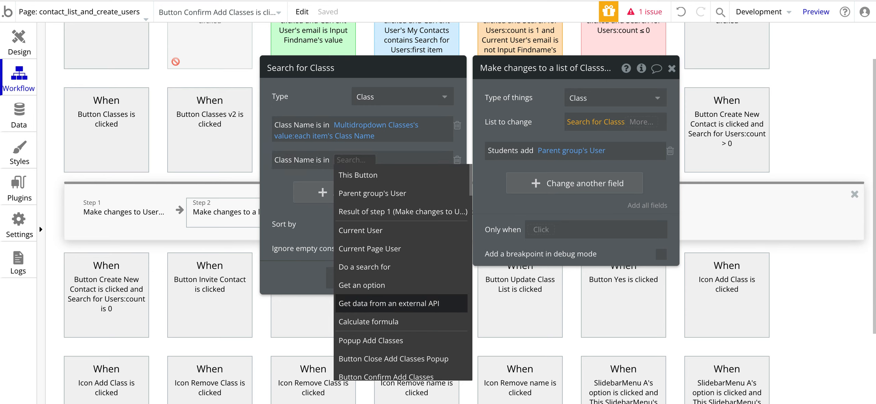
{"action": "type", "text": "mult"}
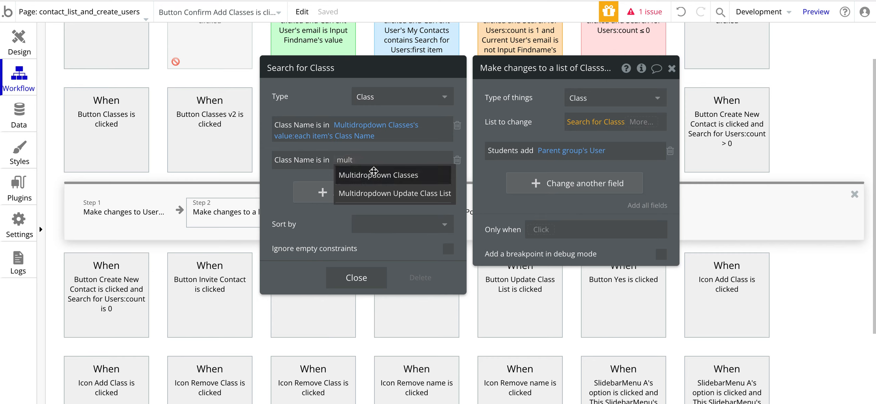
{"action": "left_click", "coordinate": [373, 175]}
{"action": "left_click", "coordinate": [308, 185]}
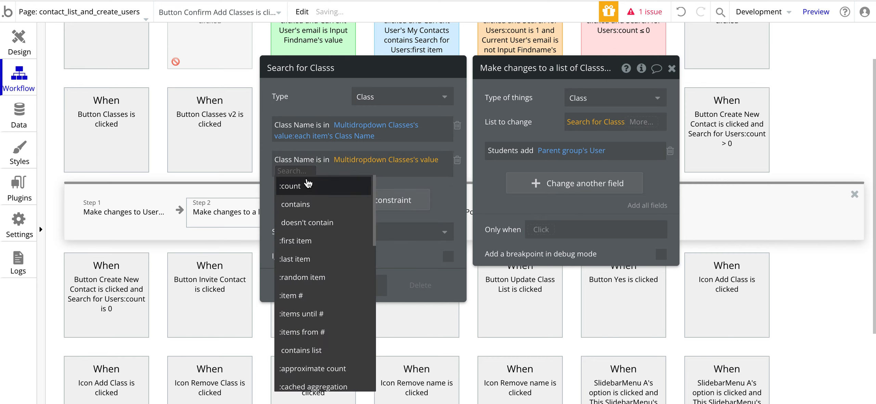
Step: Map the dropdown values to each item's Class Name, then delete this duplicate constraint
{"action": "scroll", "coordinate": [307, 279], "scroll_direction": "down", "scroll_amount": 4}
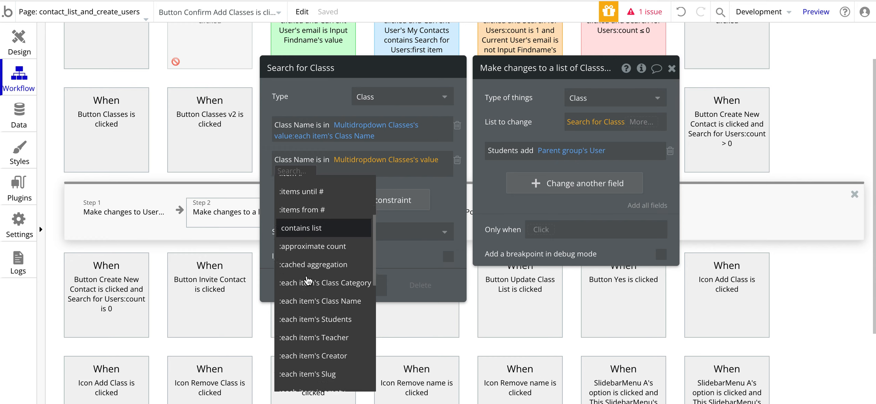
{"action": "left_click", "coordinate": [450, 197]}
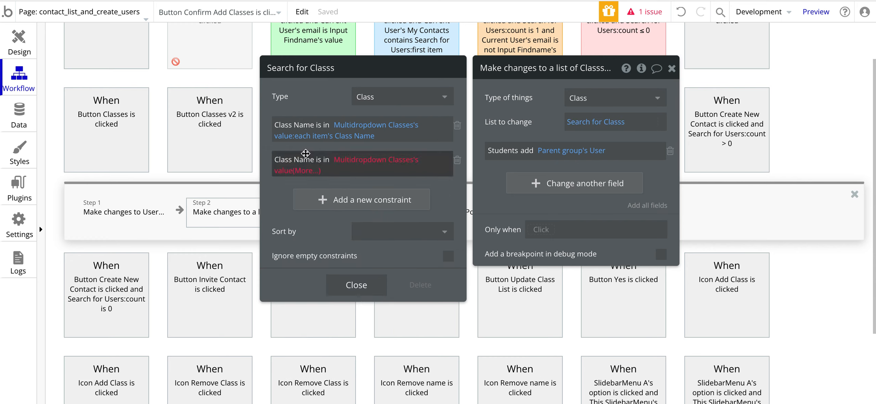
{"action": "left_click", "coordinate": [301, 170]}
{"action": "scroll", "coordinate": [306, 273], "scroll_direction": "down", "scroll_amount": 2}
{"action": "scroll", "coordinate": [306, 273], "scroll_direction": "down", "scroll_amount": 4}
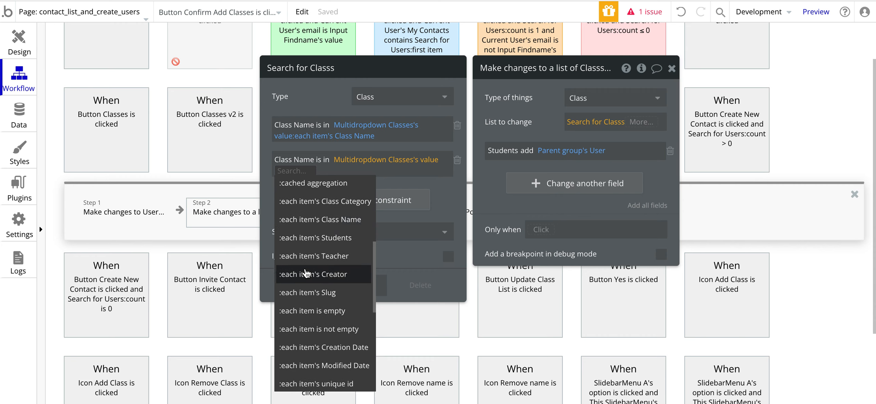
{"action": "left_click", "coordinate": [319, 216]}
{"action": "left_click", "coordinate": [294, 212]}
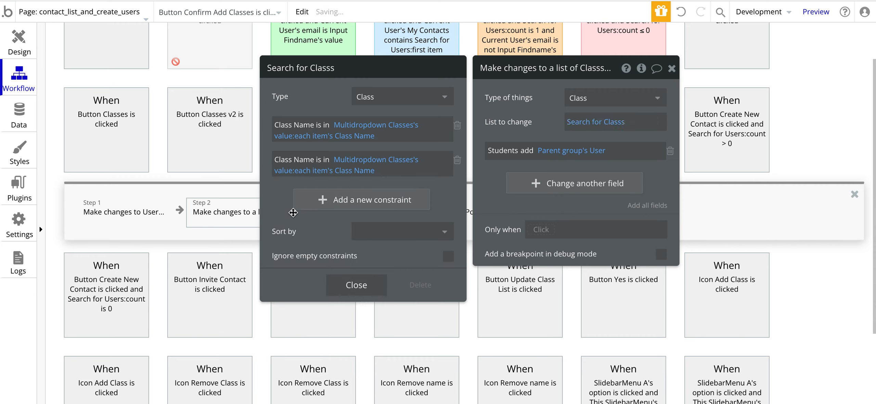
{"action": "left_click", "coordinate": [457, 160]}
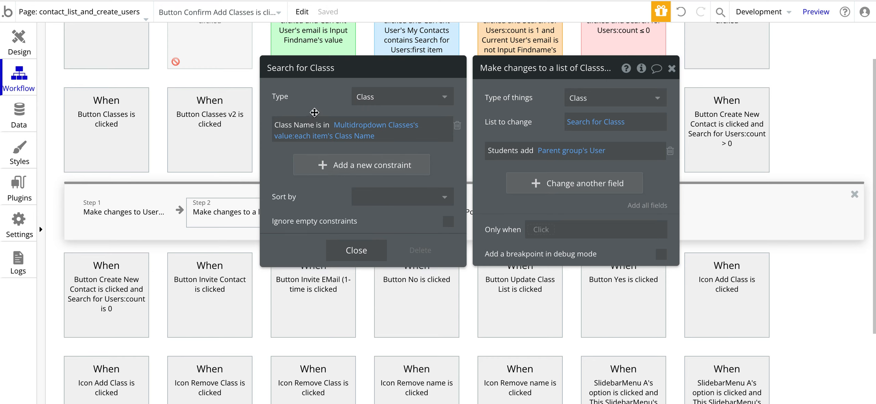
{"action": "left_click", "coordinate": [371, 126]}
Step: Close the class search and add another Students change that adds Parent group's User
{"action": "left_click", "coordinate": [323, 100]}
{"action": "left_click", "coordinate": [526, 111]}
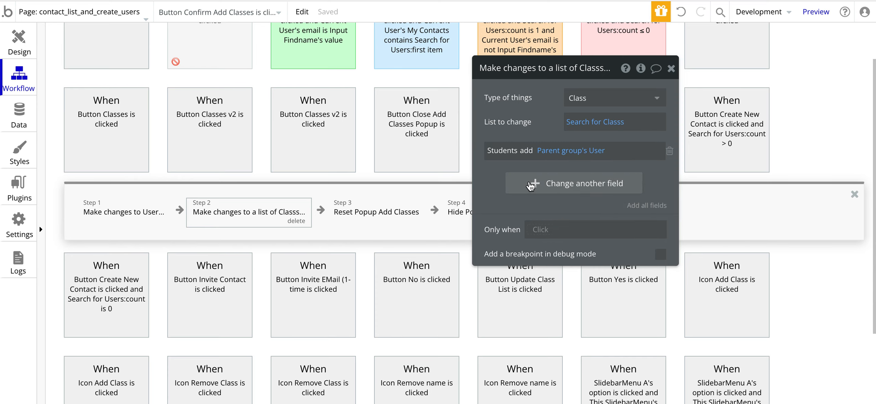
{"action": "left_click", "coordinate": [530, 185]}
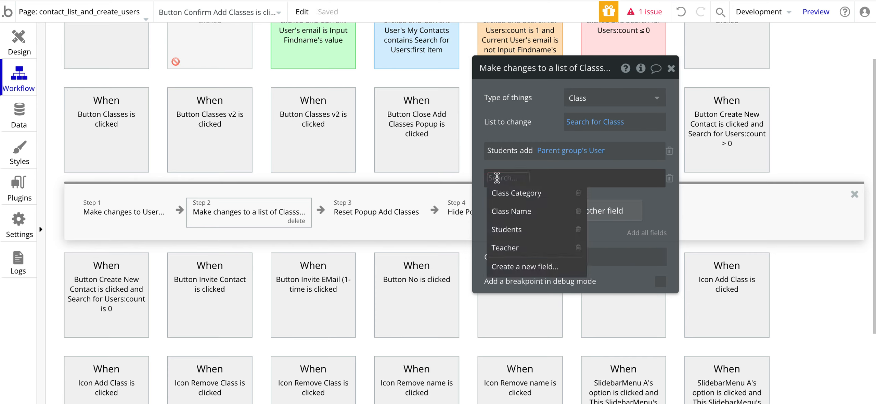
{"action": "left_click", "coordinate": [505, 229]}
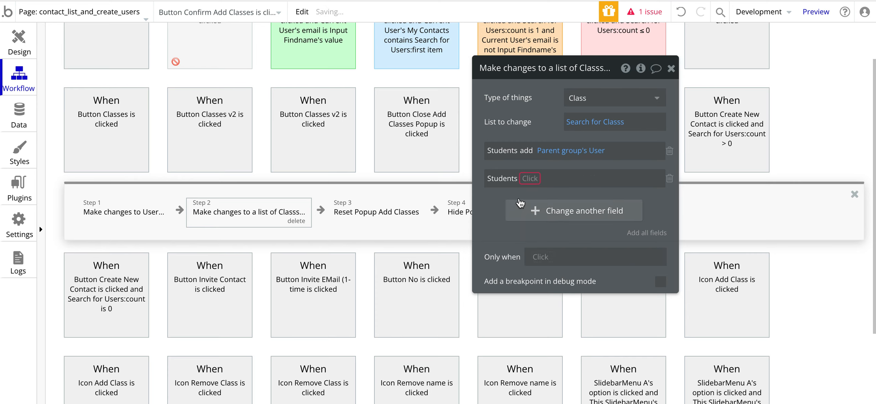
{"action": "left_click", "coordinate": [531, 197]}
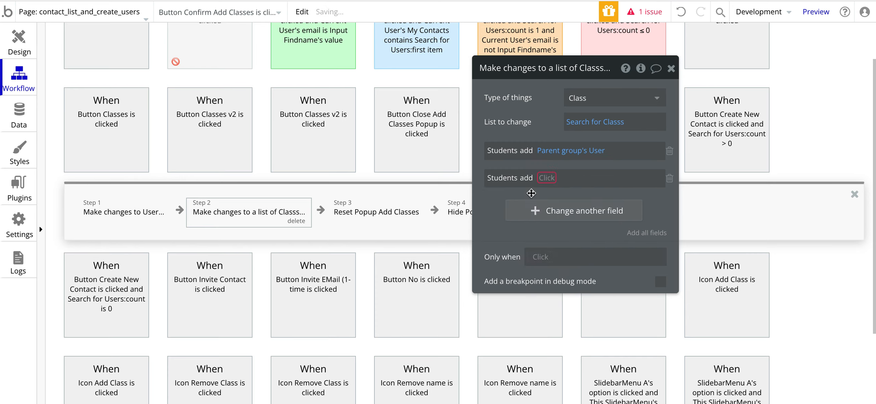
{"action": "left_click", "coordinate": [546, 179]}
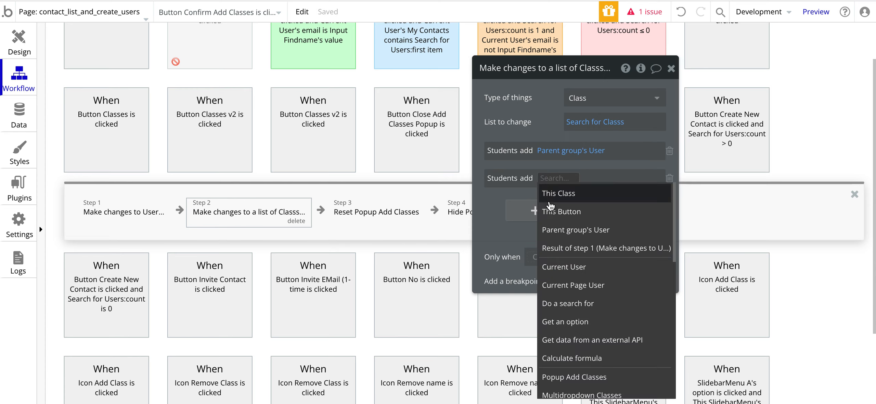
{"action": "left_click", "coordinate": [560, 230]}
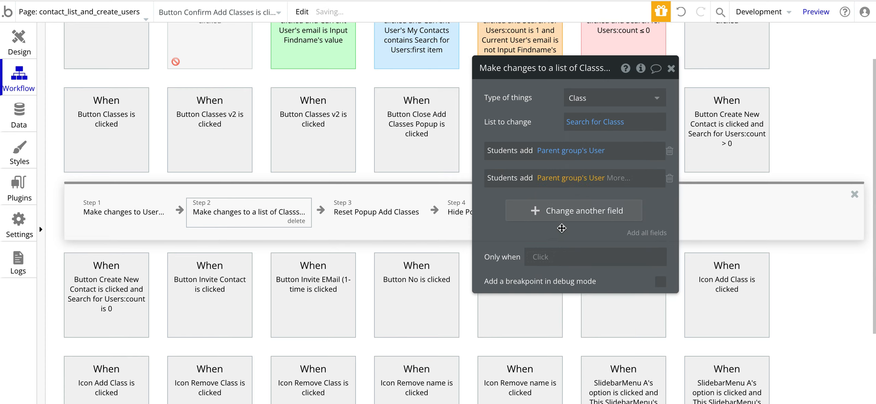
Step: Keep the add operator, then delete the duplicate Students change
{"action": "left_click", "coordinate": [527, 178]}
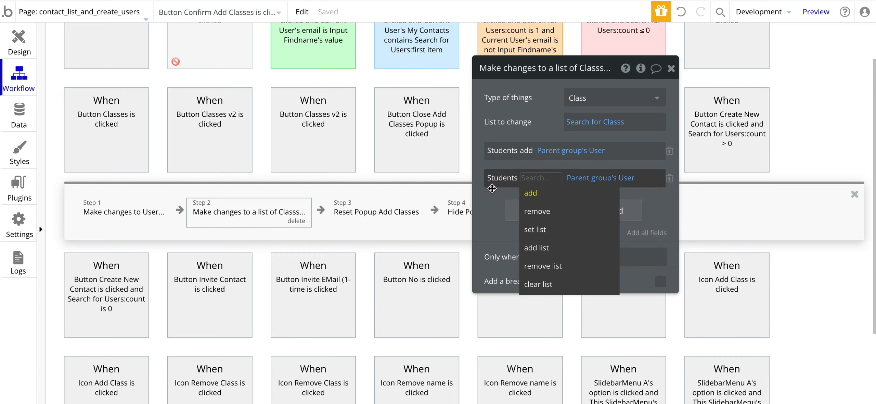
{"action": "left_click", "coordinate": [492, 190]}
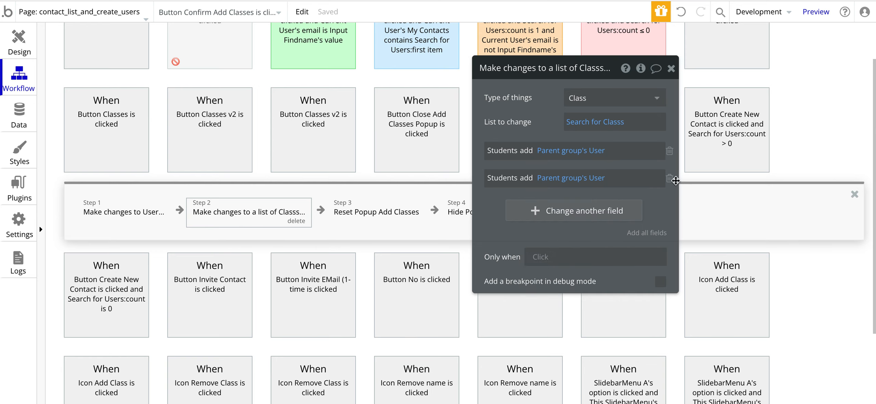
{"action": "left_click", "coordinate": [669, 178]}
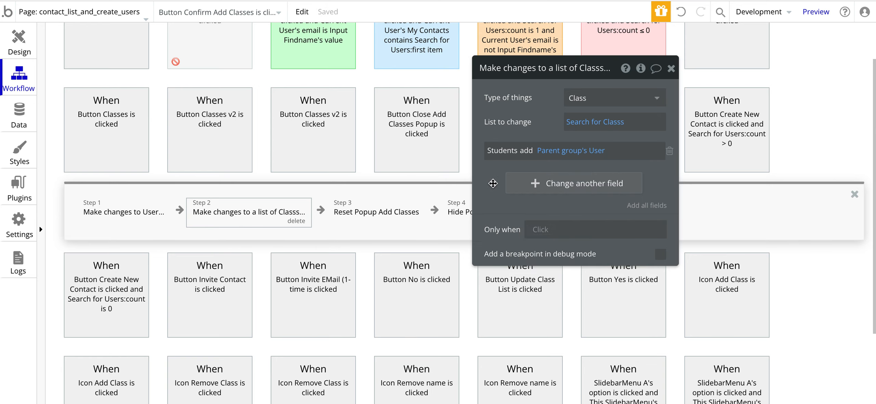
Step: Review the Reset Popup Add Classes and Hide Popup Add Classes steps
{"action": "left_click", "coordinate": [364, 219]}
{"action": "left_click_drag", "start_coordinate": [484, 126], "coordinate": [621, 153]}
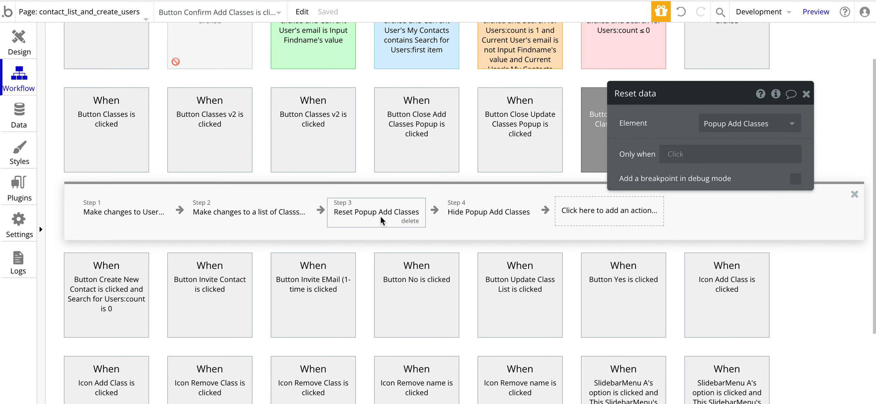
{"action": "left_click", "coordinate": [491, 220]}
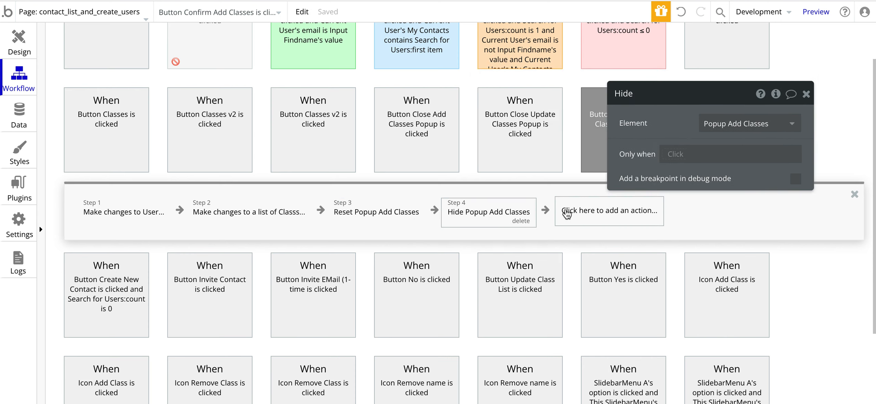
Step: Add a 'Make changes to thing' action as step 5
{"action": "left_click", "coordinate": [573, 213]}
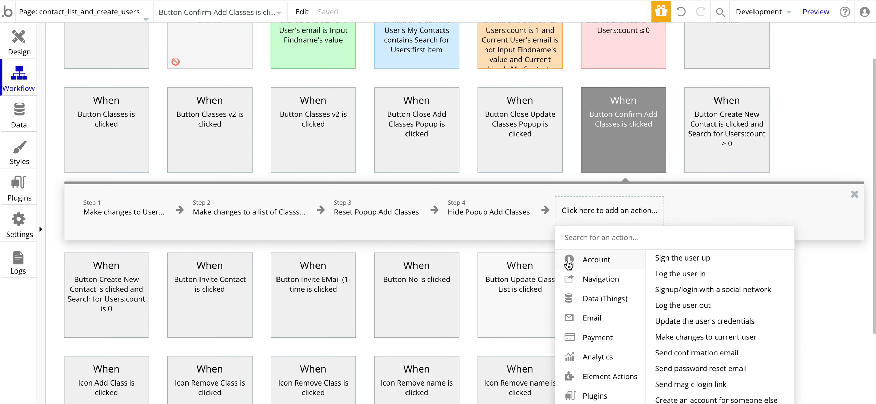
{"action": "scroll", "coordinate": [598, 250], "scroll_direction": "down", "scroll_amount": 3}
{"action": "mouse_move", "coordinate": [600, 192]}
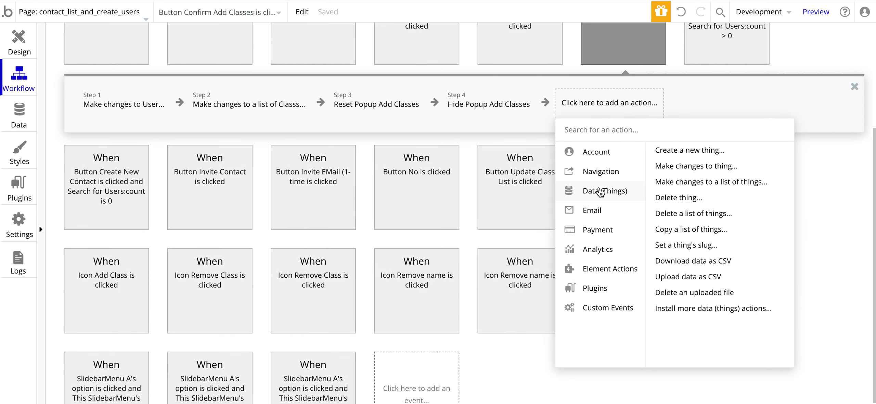
{"action": "left_click", "coordinate": [683, 167]}
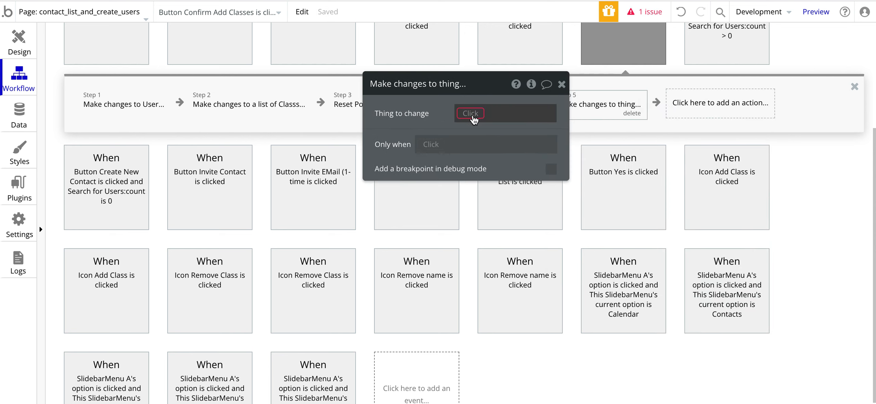
Step: Set step 5's thing to change to Parent group's User and compare it with step 1
{"action": "left_click", "coordinate": [475, 114]}
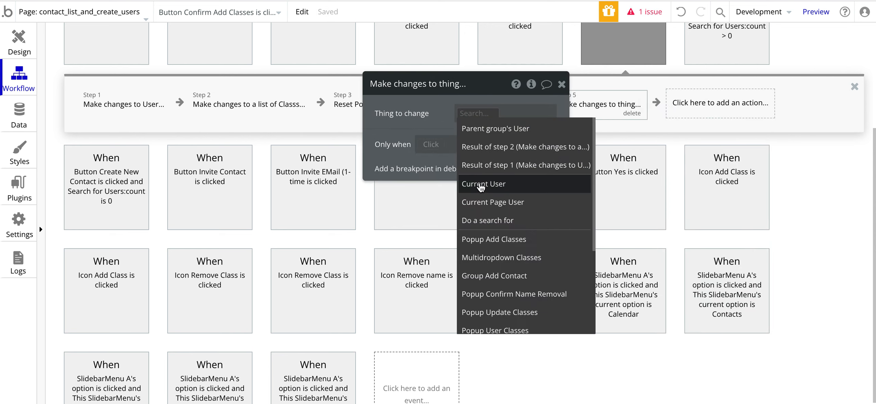
{"action": "left_click", "coordinate": [486, 130]}
{"action": "left_click_drag", "start_coordinate": [393, 111], "coordinate": [346, 89]}
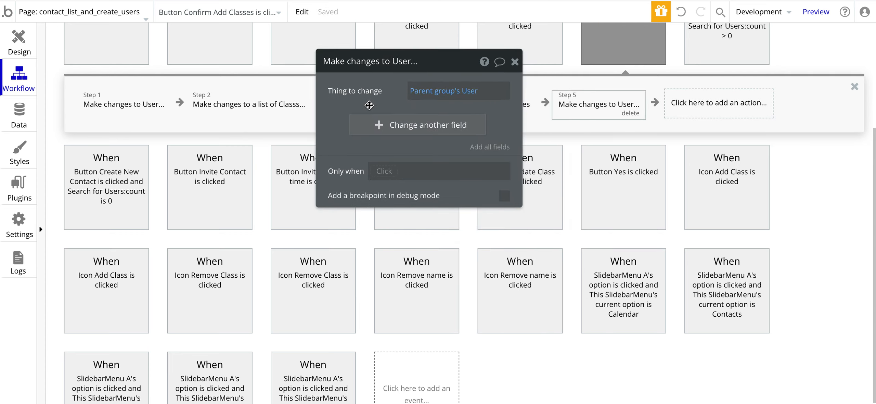
{"action": "left_click", "coordinate": [128, 96]}
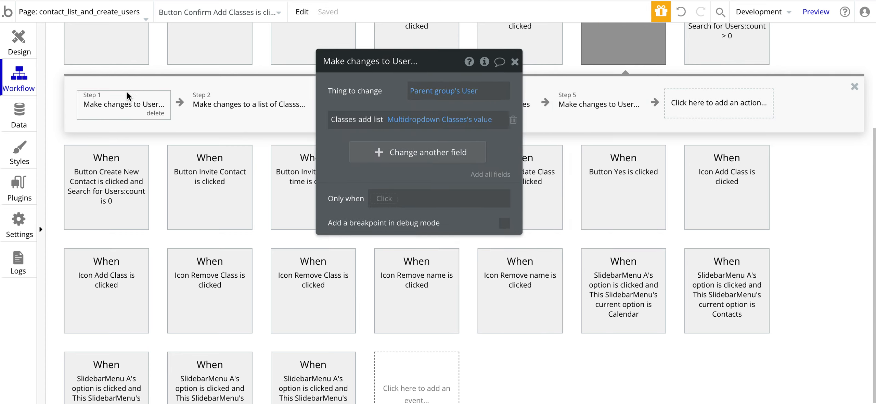
{"action": "left_click", "coordinate": [588, 112]}
Step: Look at the user field list, recheck step 1, then delete step 5
{"action": "left_click", "coordinate": [357, 131]}
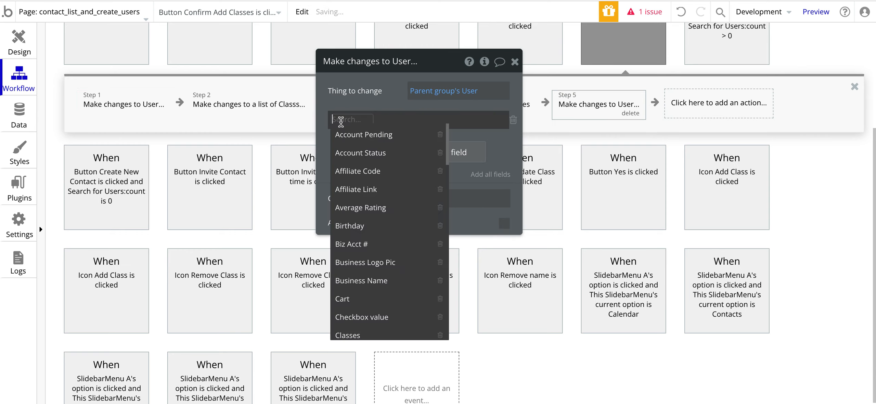
{"action": "left_click", "coordinate": [373, 93]}
{"action": "left_click", "coordinate": [143, 106]}
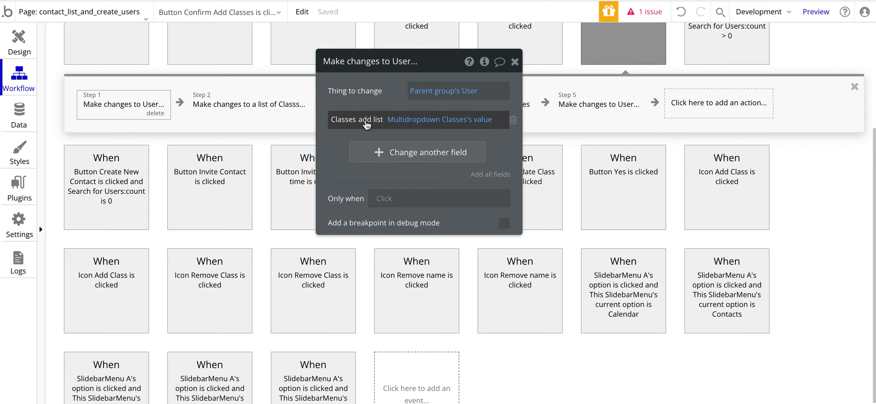
{"action": "left_click", "coordinate": [612, 110]}
{"action": "left_click", "coordinate": [635, 114]}
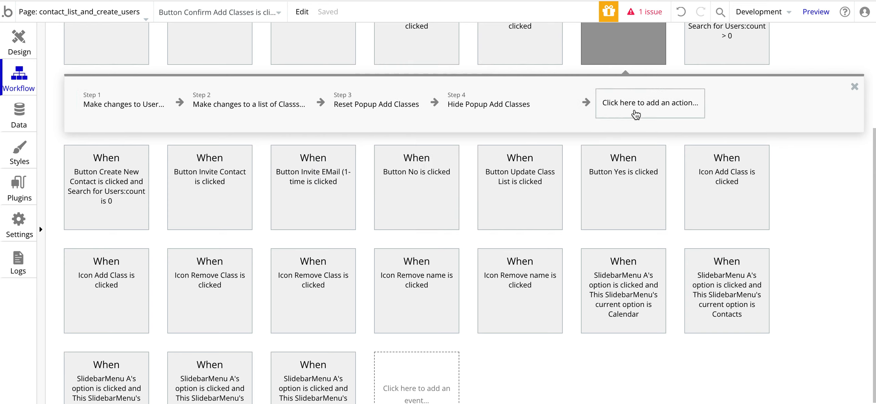
Step: Add a 'Make changes to a list of things' step for the Class type
{"action": "left_click", "coordinate": [611, 111]}
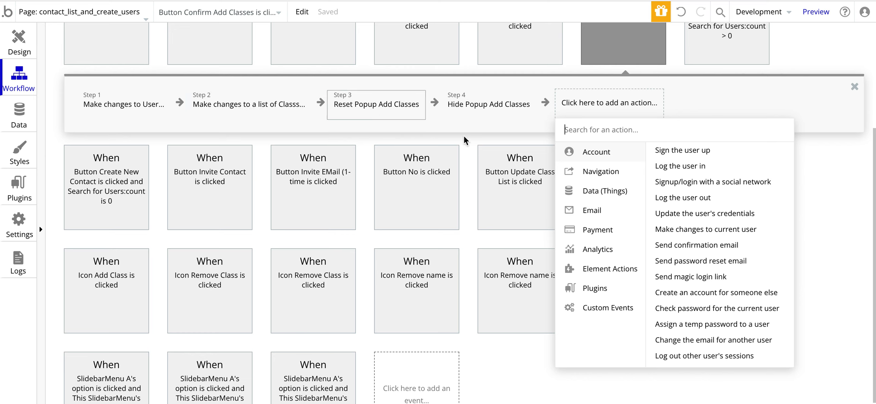
{"action": "mouse_move", "coordinate": [619, 194]}
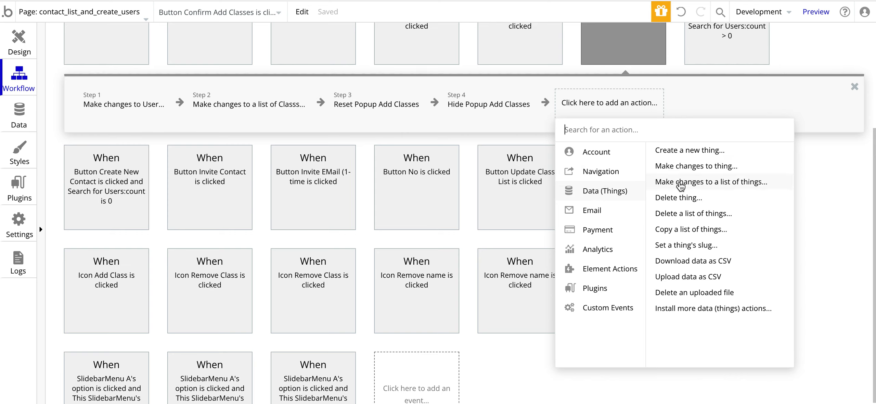
{"action": "left_click", "coordinate": [680, 185]}
{"action": "left_click", "coordinate": [456, 89]}
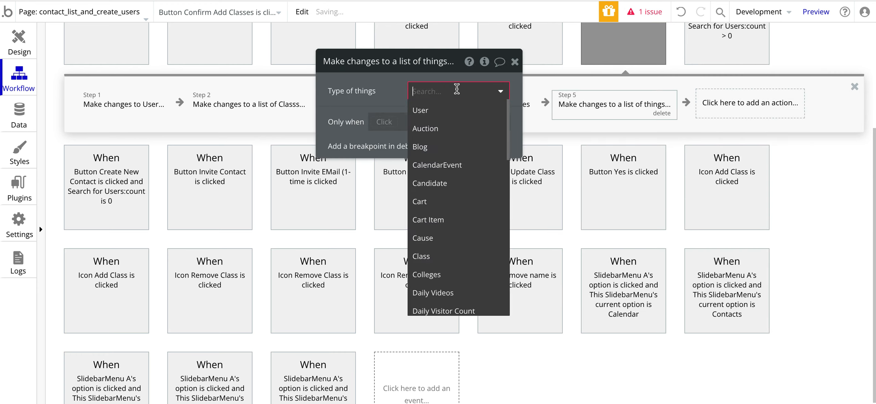
{"action": "left_click", "coordinate": [428, 258]}
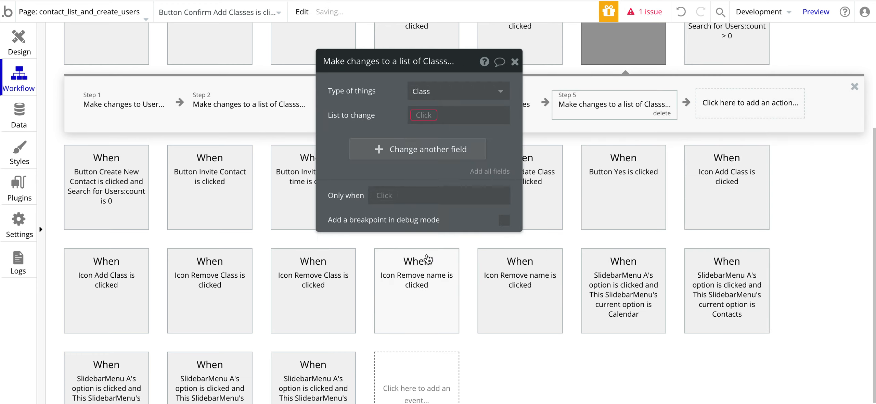
Step: Copy step 2's Search for Classes expression and paste it into the new step's list to change
{"action": "left_click", "coordinate": [239, 102]}
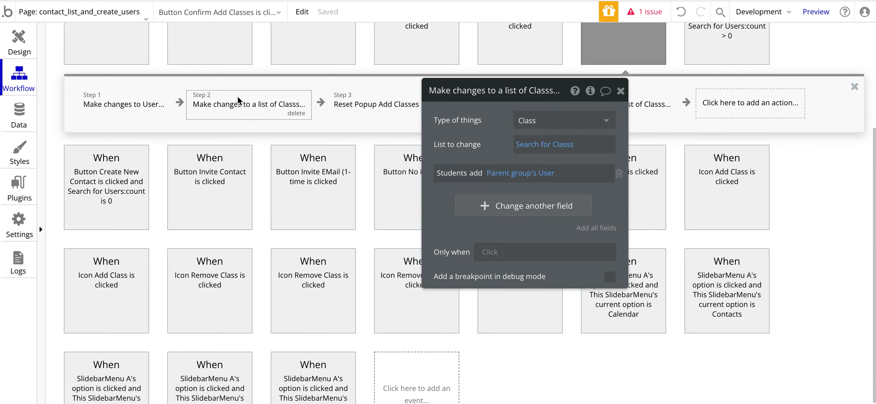
{"action": "right_click", "coordinate": [533, 147]}
{"action": "left_click", "coordinate": [643, 111]}
{"action": "left_click", "coordinate": [651, 106]}
{"action": "right_click", "coordinate": [529, 144]}
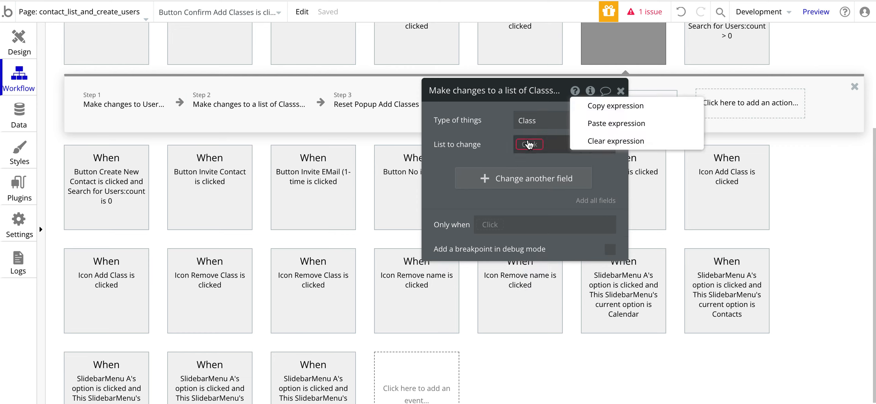
{"action": "left_click", "coordinate": [596, 130]}
{"action": "left_click", "coordinate": [544, 144]}
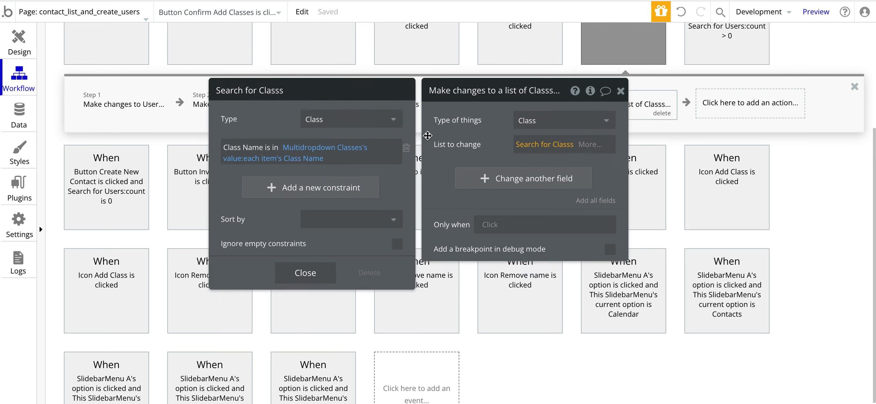
{"action": "left_click", "coordinate": [487, 154]}
Step: Delete the new fifth step and browse the account actions in the action list
{"action": "left_click_drag", "start_coordinate": [488, 153], "coordinate": [351, 163]}
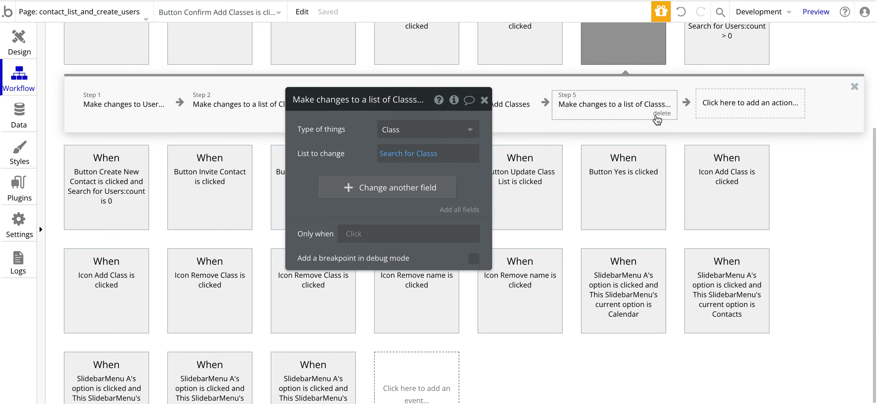
{"action": "left_click_drag", "start_coordinate": [318, 131], "coordinate": [406, 171]}
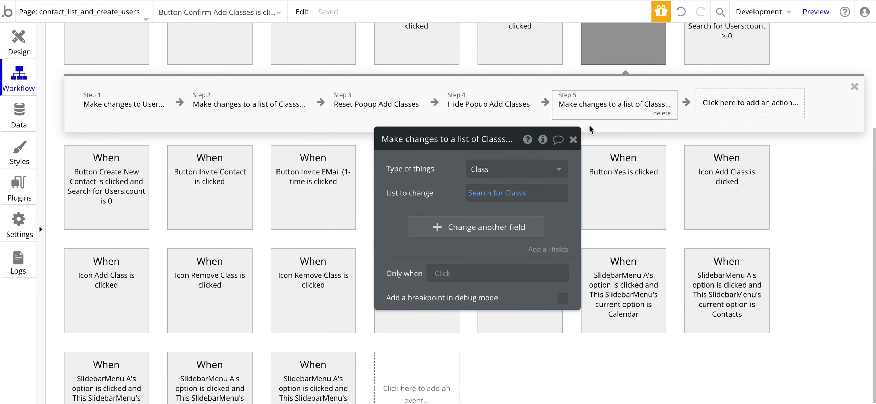
{"action": "left_click", "coordinate": [659, 113]}
{"action": "left_click", "coordinate": [654, 113]}
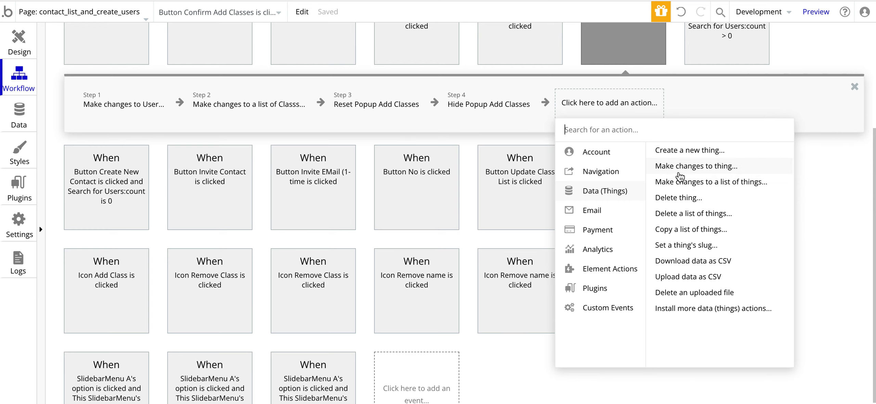
{"action": "left_click", "coordinate": [607, 103]}
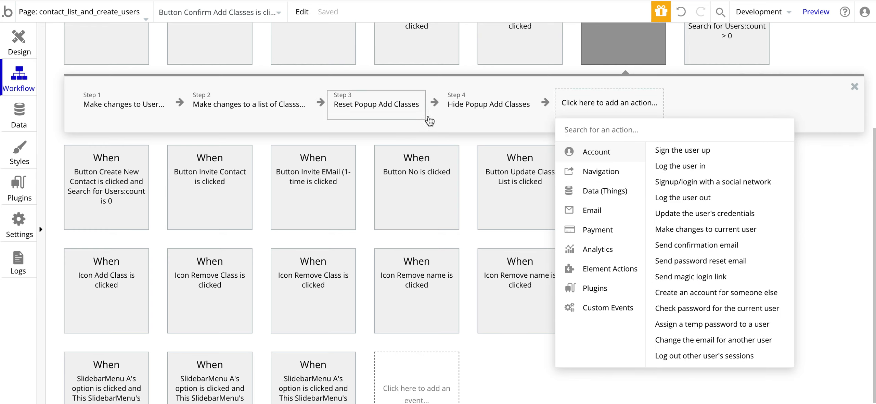
Step: Return to the page design view, then switch to the preview and reload it
{"action": "scroll", "coordinate": [417, 112], "scroll_direction": "up", "scroll_amount": 5}
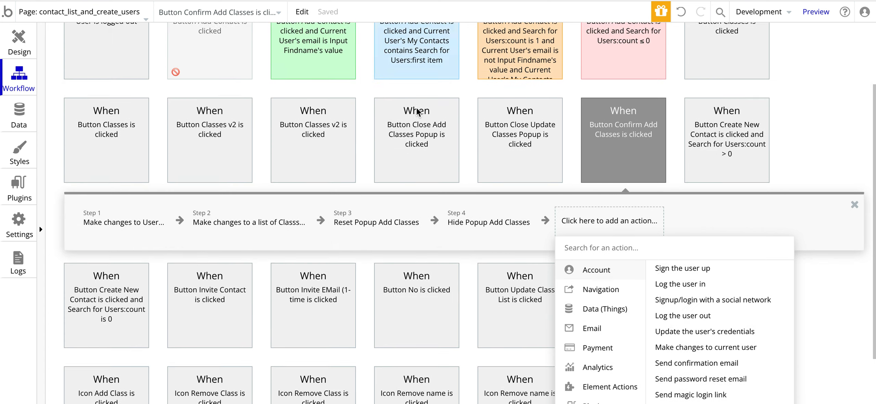
{"action": "left_click", "coordinate": [19, 40]}
{"action": "left_click", "coordinate": [18, 40]}
{"action": "left_click_drag", "start_coordinate": [459, 215], "coordinate": [261, 148]}
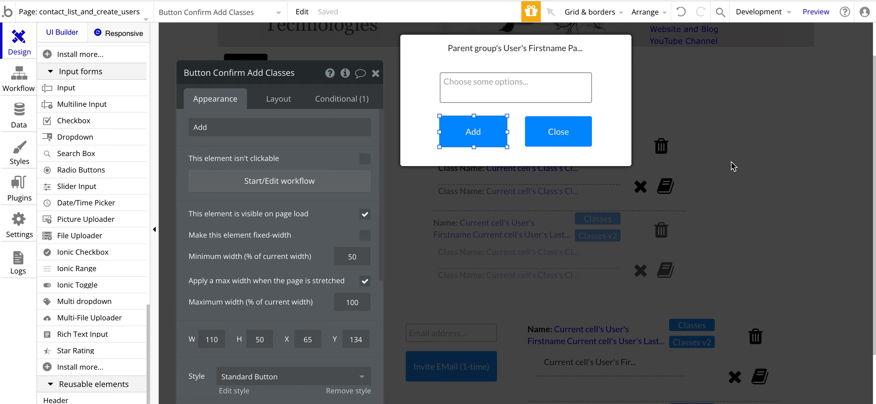
{"action": "key", "text": "ctrl+Tab"}
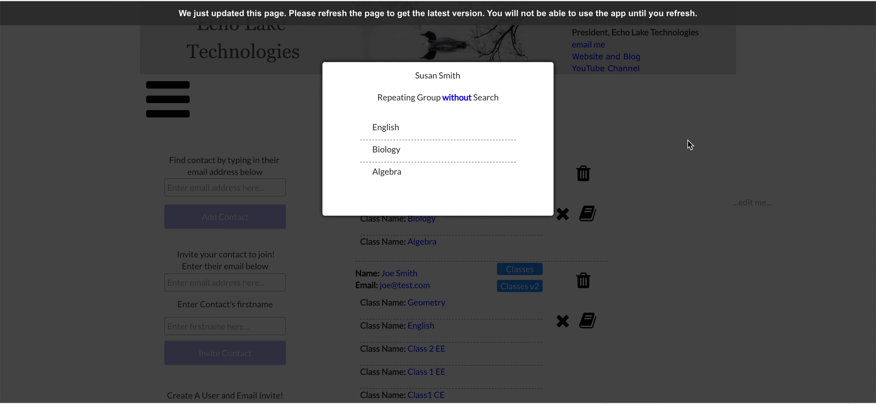
{"action": "key", "text": "ctrl+r"}
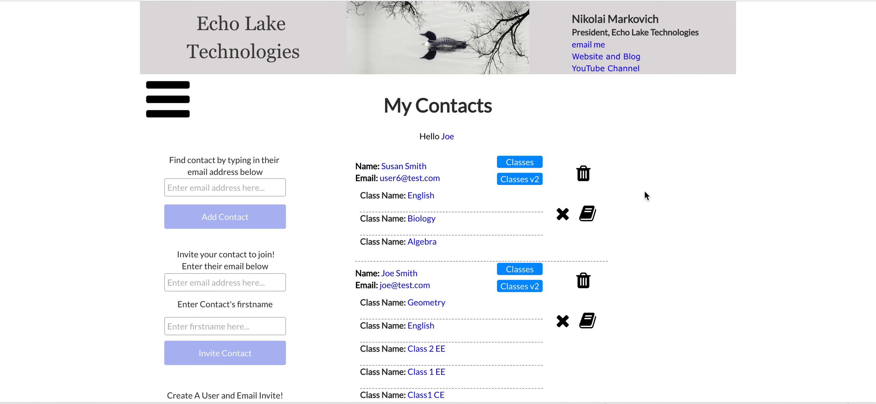
Step: Remove Algebra from the first contact's classes and save, leaving English and Biology
{"action": "left_click", "coordinate": [563, 215]}
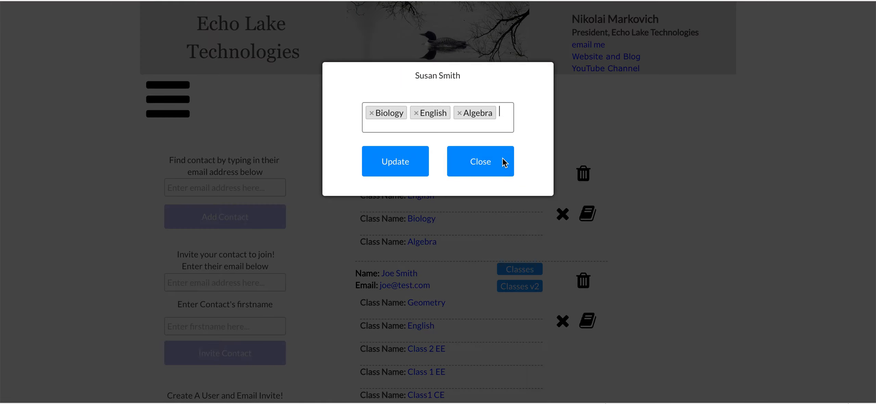
{"action": "left_click", "coordinate": [460, 113]}
{"action": "left_click", "coordinate": [400, 162]}
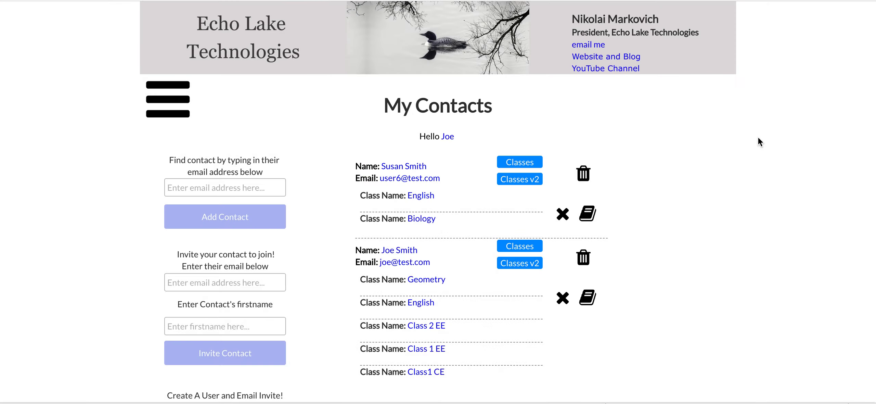